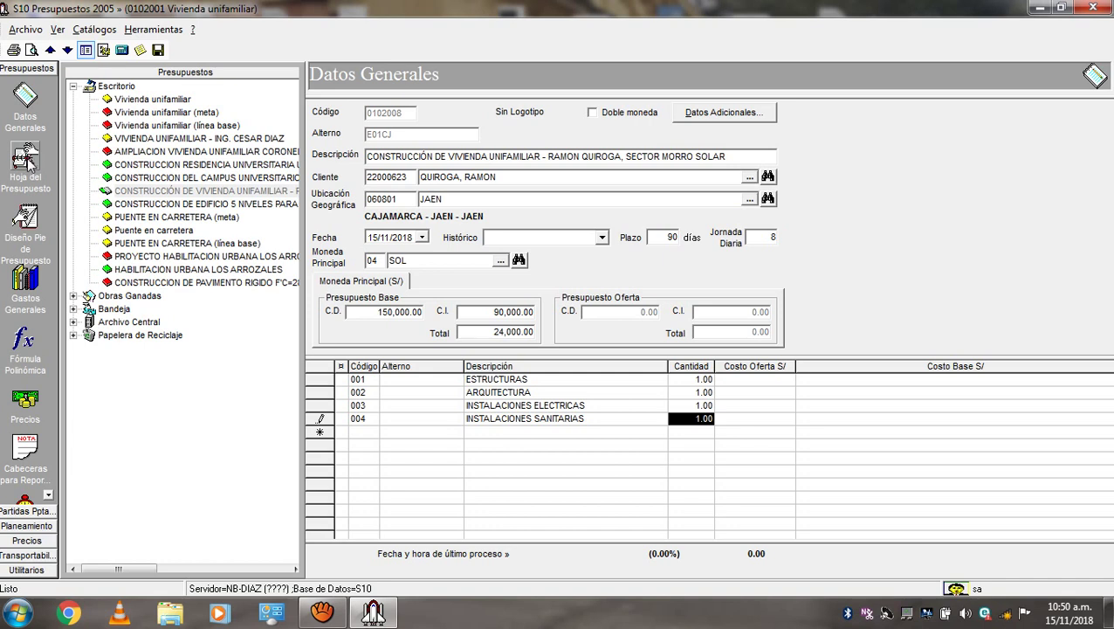
Step: Switch to the Hoja del Presupuesto and display the budget tree beside it
{"action": "left_click", "coordinate": [33, 127]}
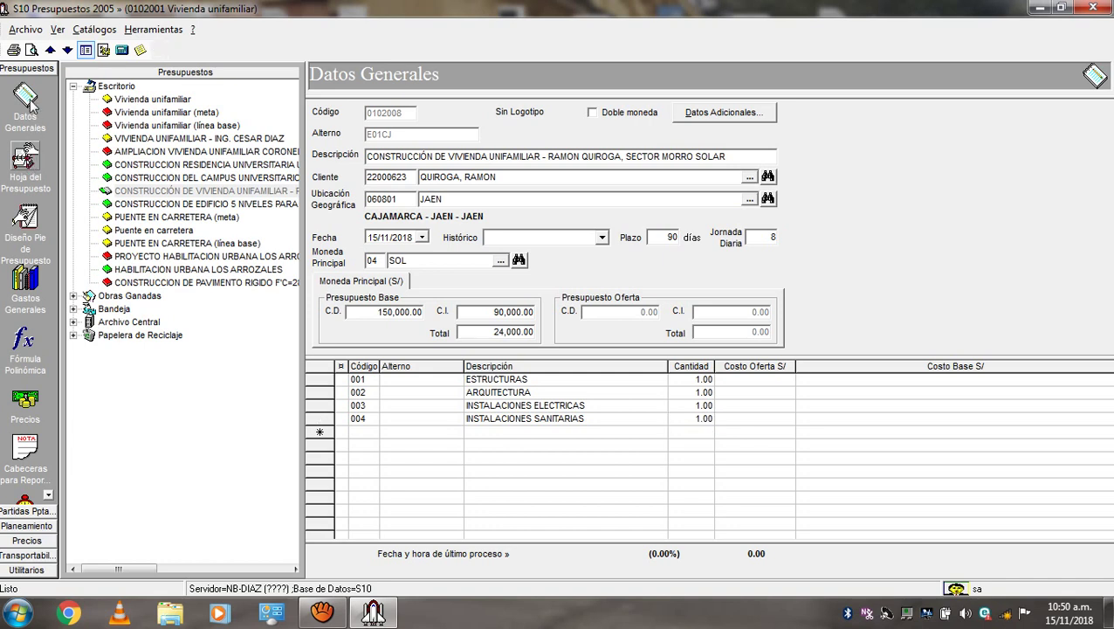
{"action": "left_click", "coordinate": [28, 164]}
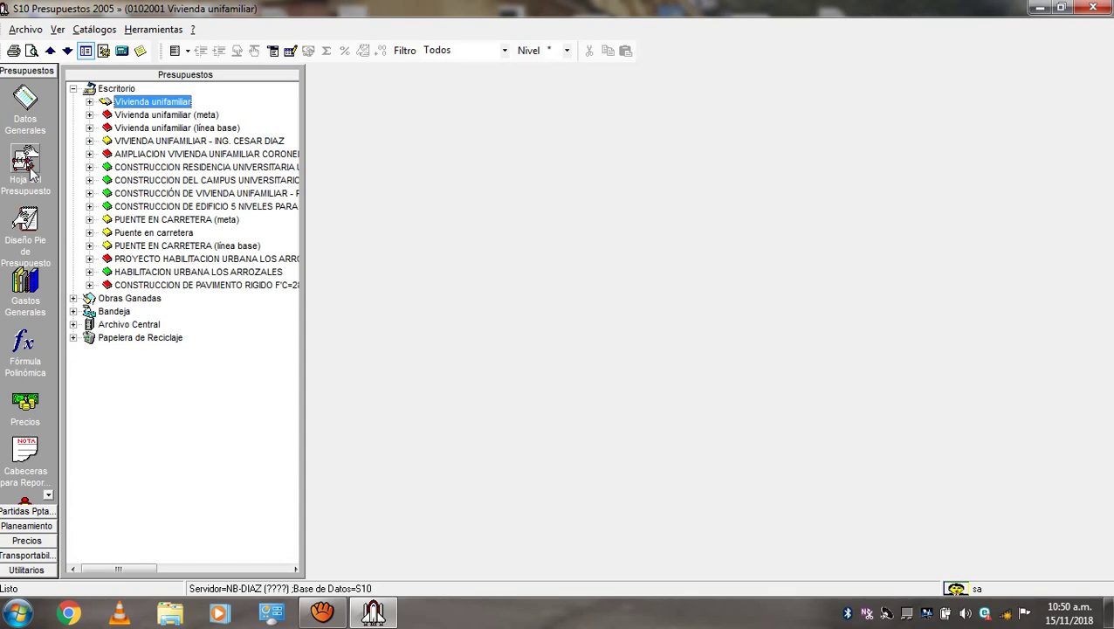
{"action": "left_click", "coordinate": [32, 174]}
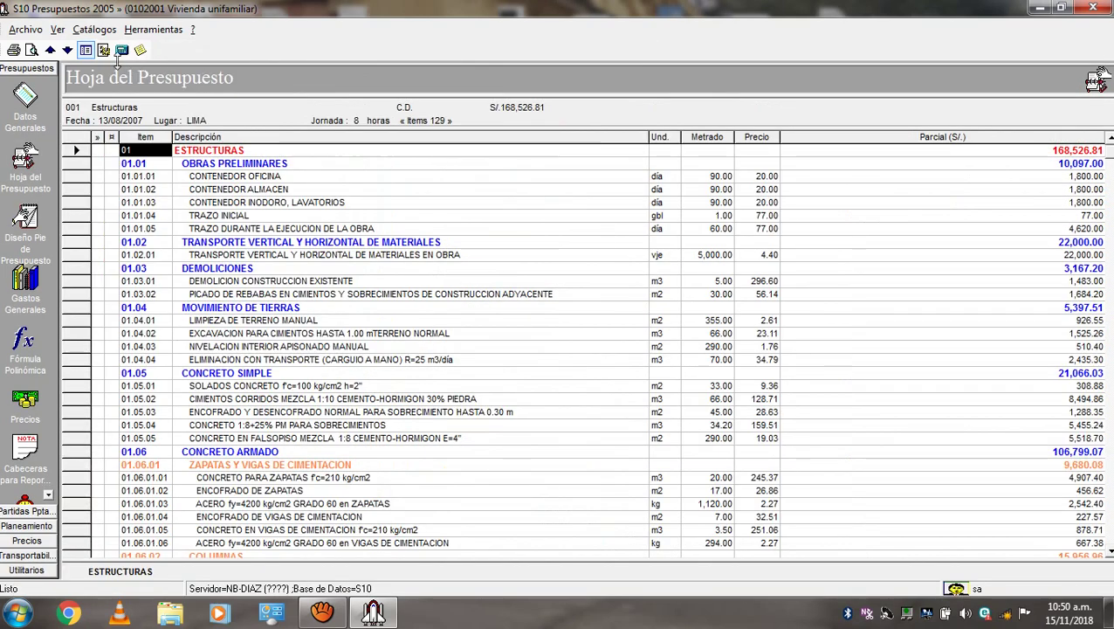
{"action": "left_click", "coordinate": [57, 30]}
{"action": "left_click", "coordinate": [87, 69]}
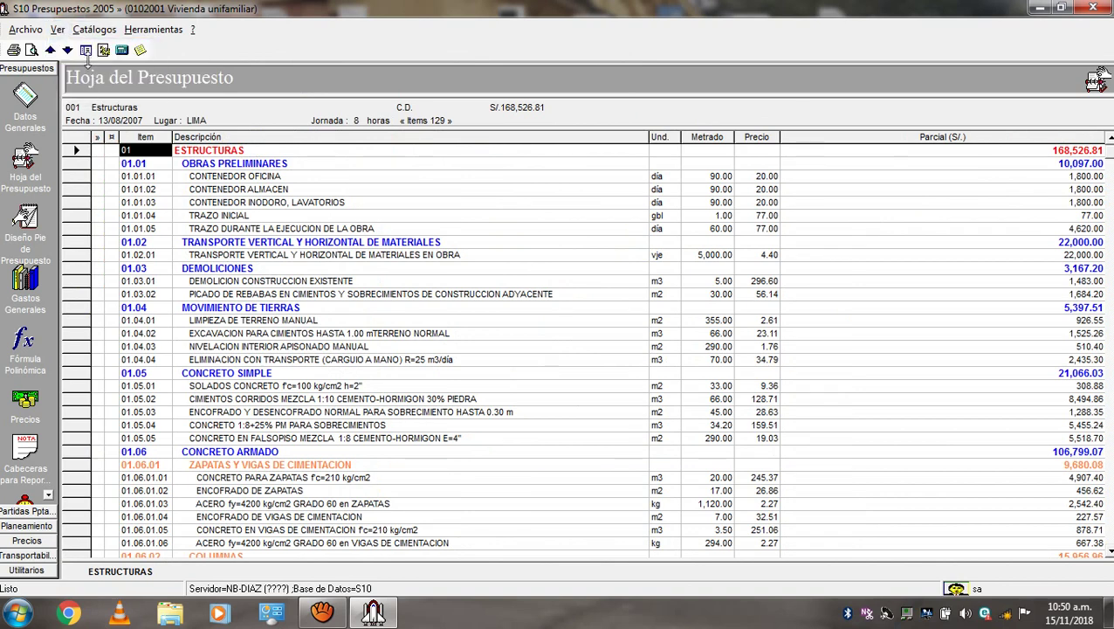
{"action": "left_click", "coordinate": [58, 29]}
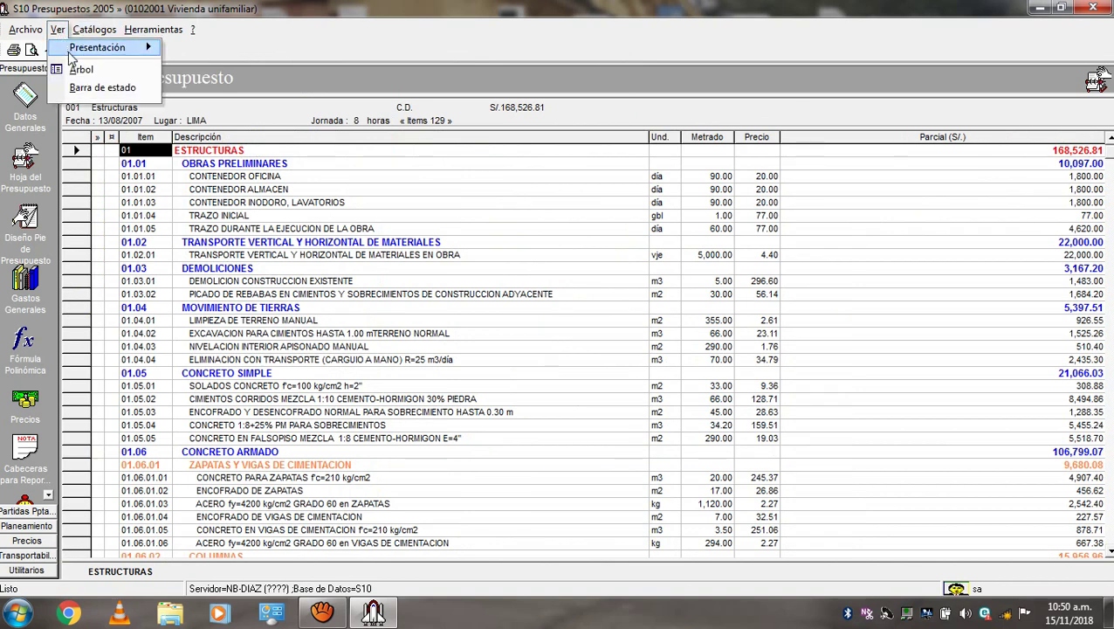
{"action": "left_click", "coordinate": [76, 72]}
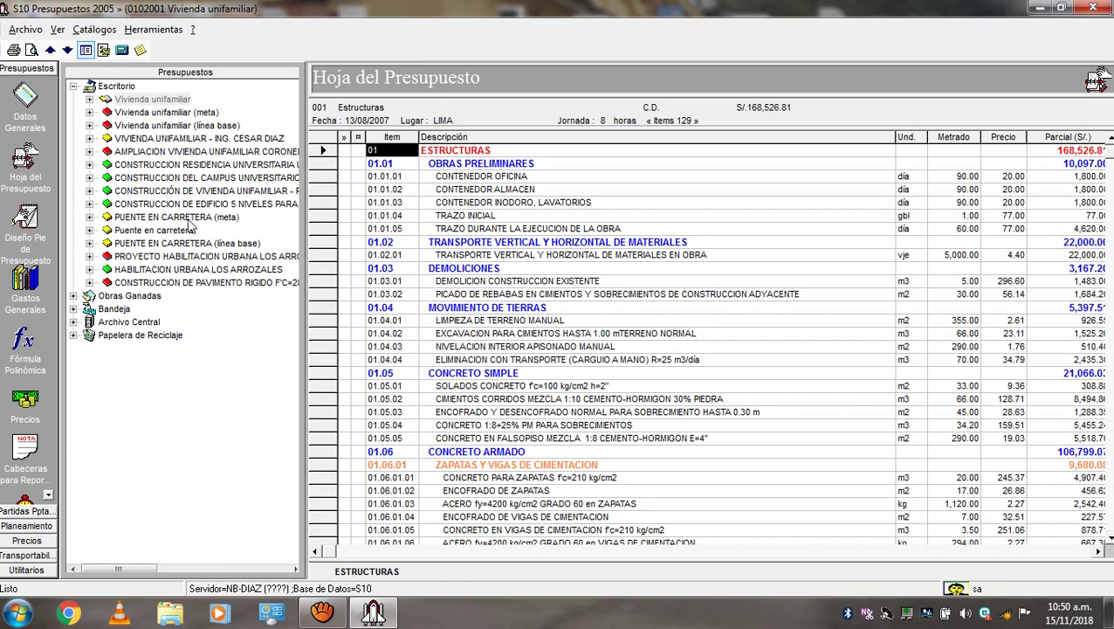
Step: Select the CONSTRUCCIÓN DE VIVIENDA UNIFAMILIAR budget for sector Morro Solar, widen the tree and open its ESTRUCTURAS sub-budget
{"action": "left_click", "coordinate": [197, 193]}
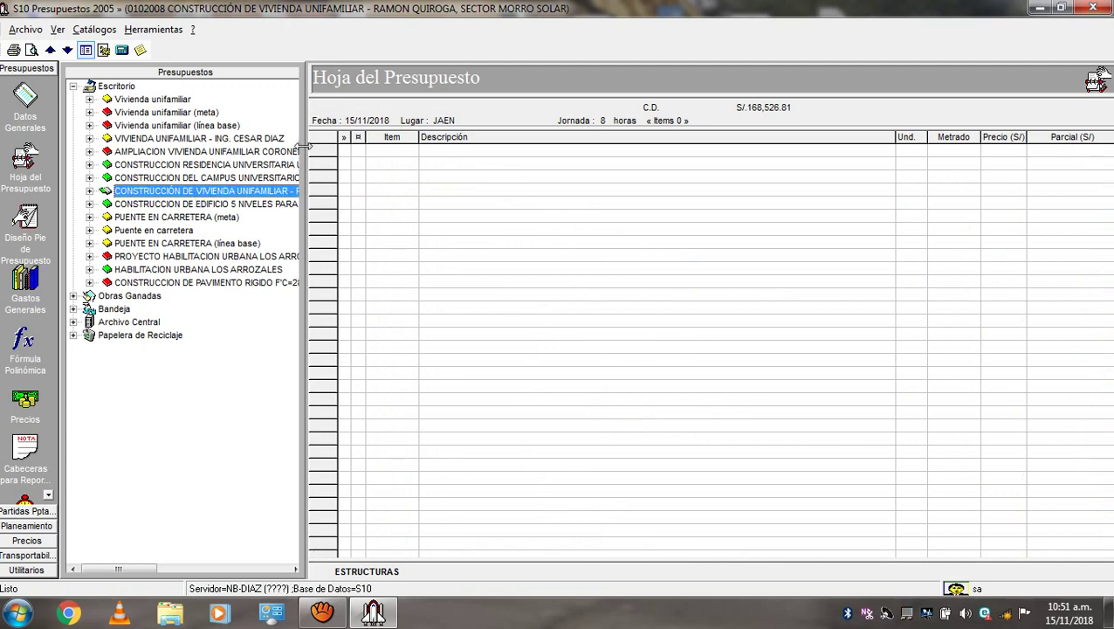
{"action": "left_click_drag", "start_coordinate": [303, 150], "coordinate": [378, 150]}
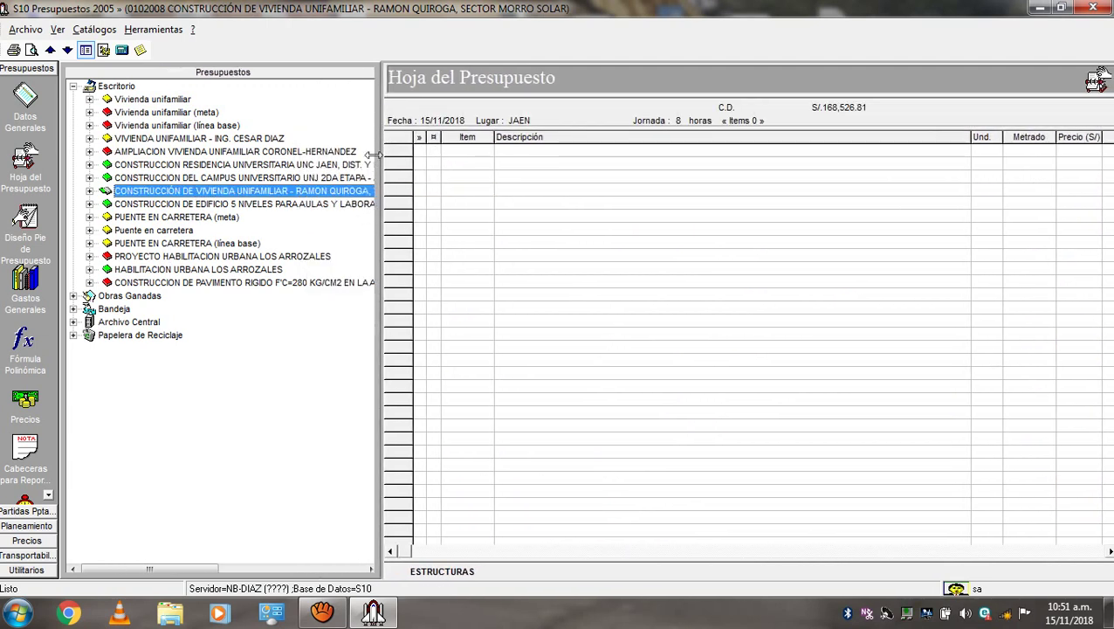
{"action": "left_click", "coordinate": [89, 191]}
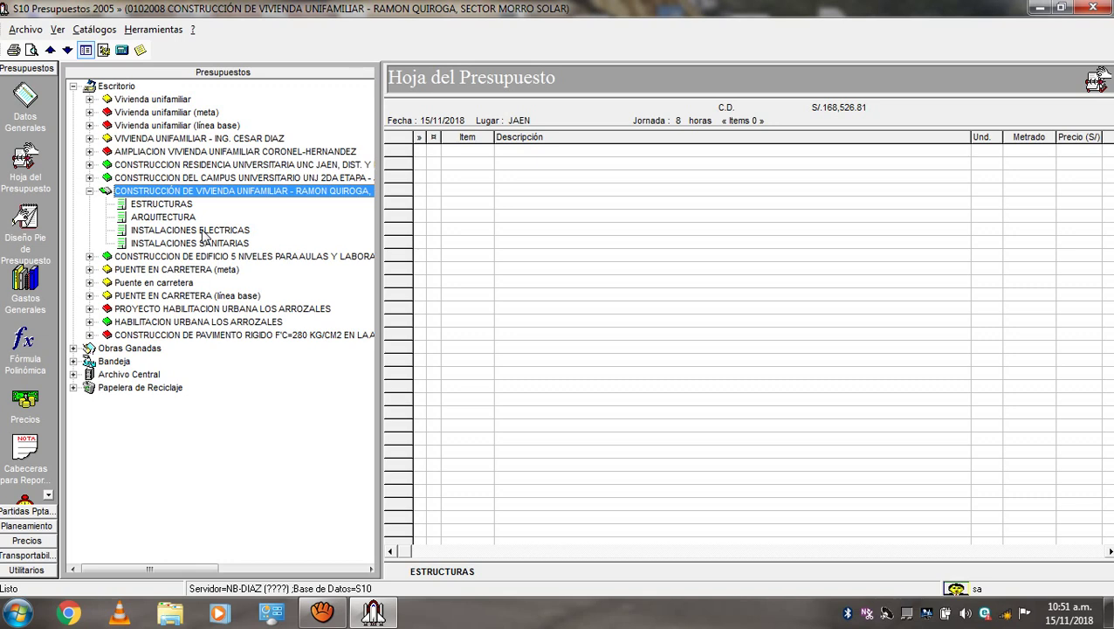
{"action": "left_click", "coordinate": [152, 207]}
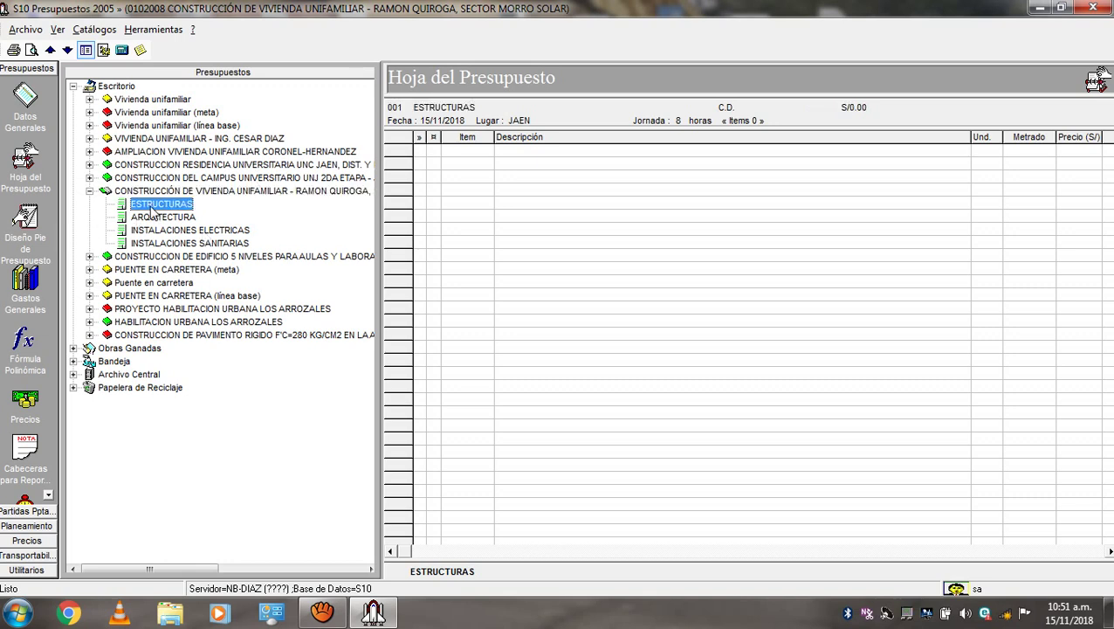
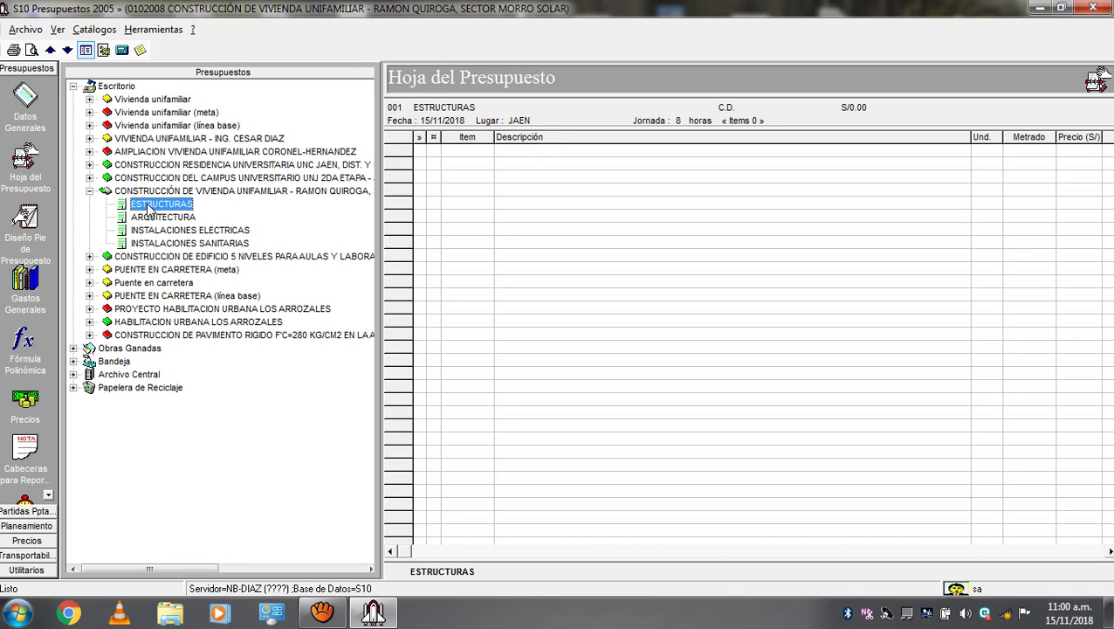
Step: Add the title CONCRETO ARMADO to the empty budget sheet from the ESTRUCTURAS group of the title catalogue
{"action": "right_click", "coordinate": [624, 229]}
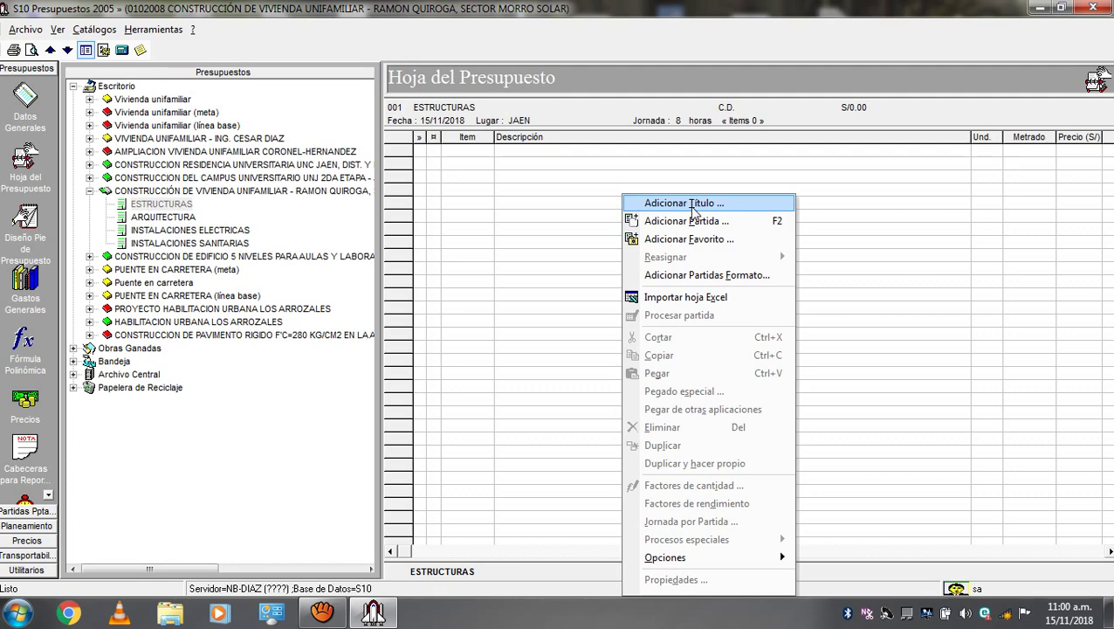
{"action": "left_click", "coordinate": [693, 205]}
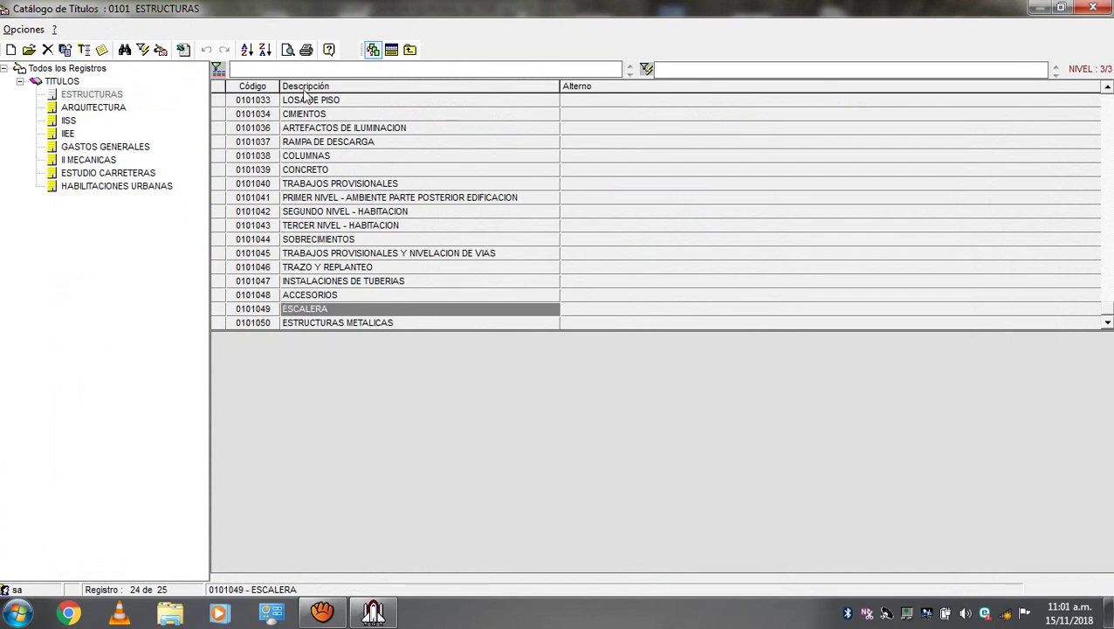
{"action": "left_click", "coordinate": [61, 81]}
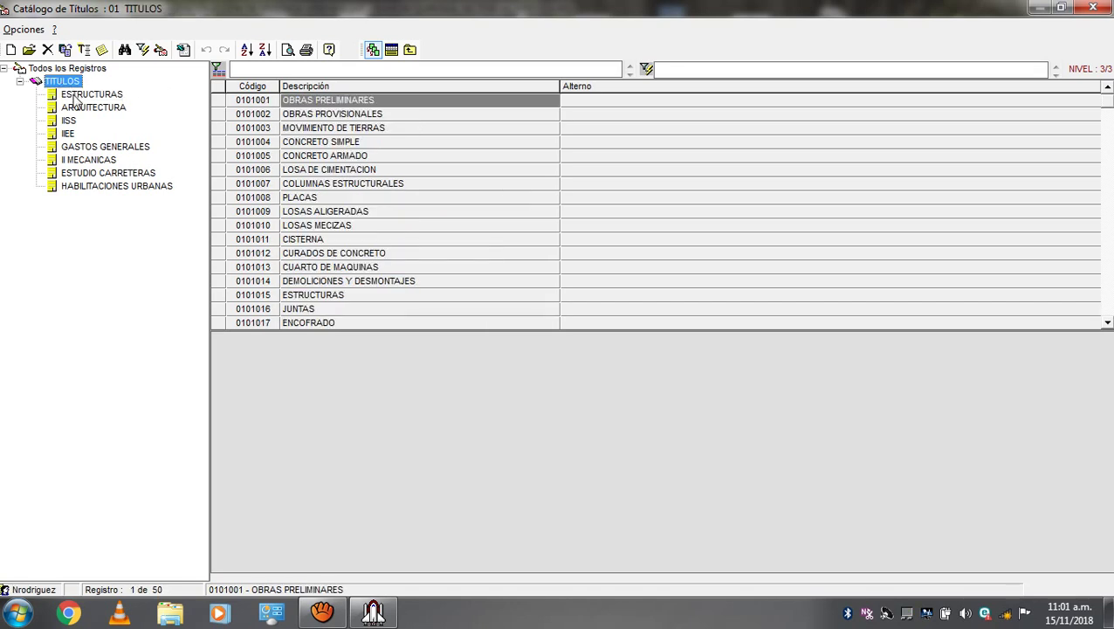
{"action": "left_click", "coordinate": [77, 95]}
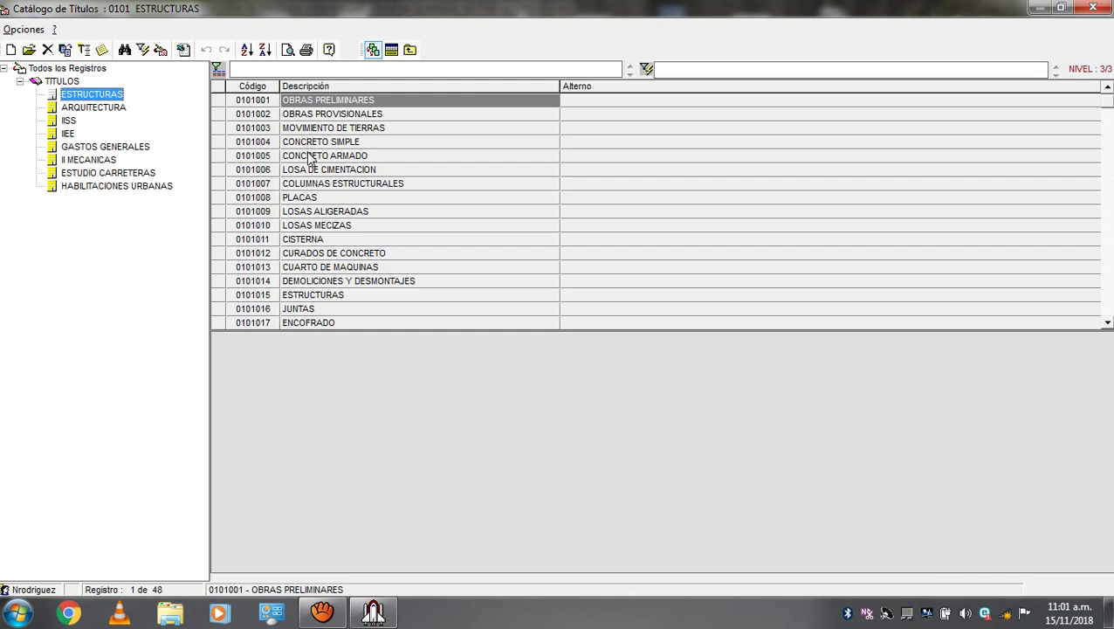
{"action": "left_click", "coordinate": [308, 157]}
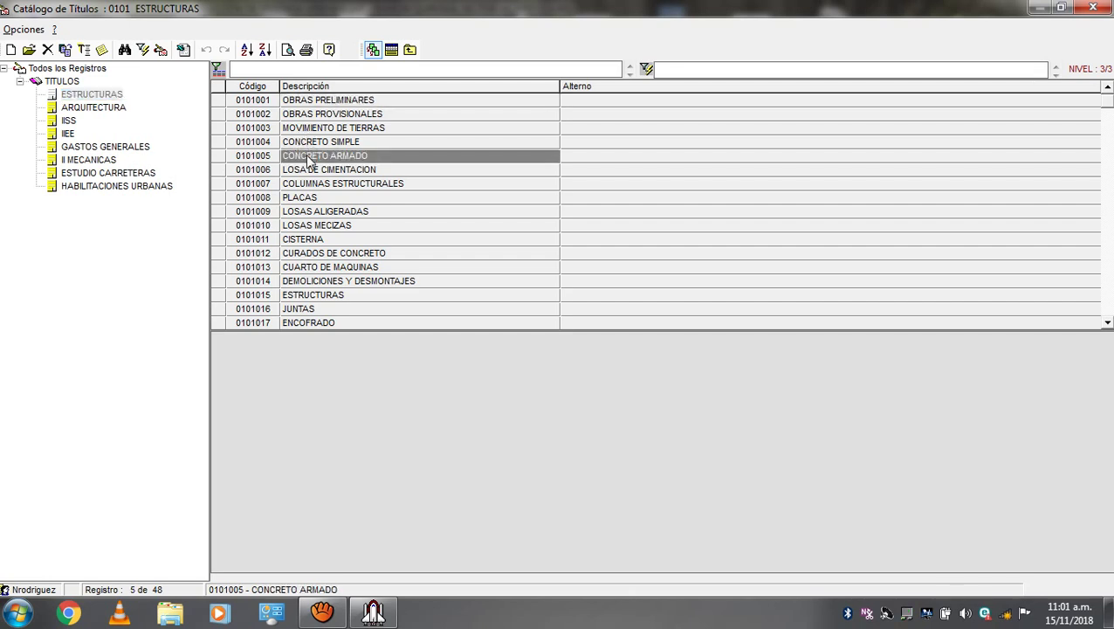
{"action": "left_click", "coordinate": [306, 153]}
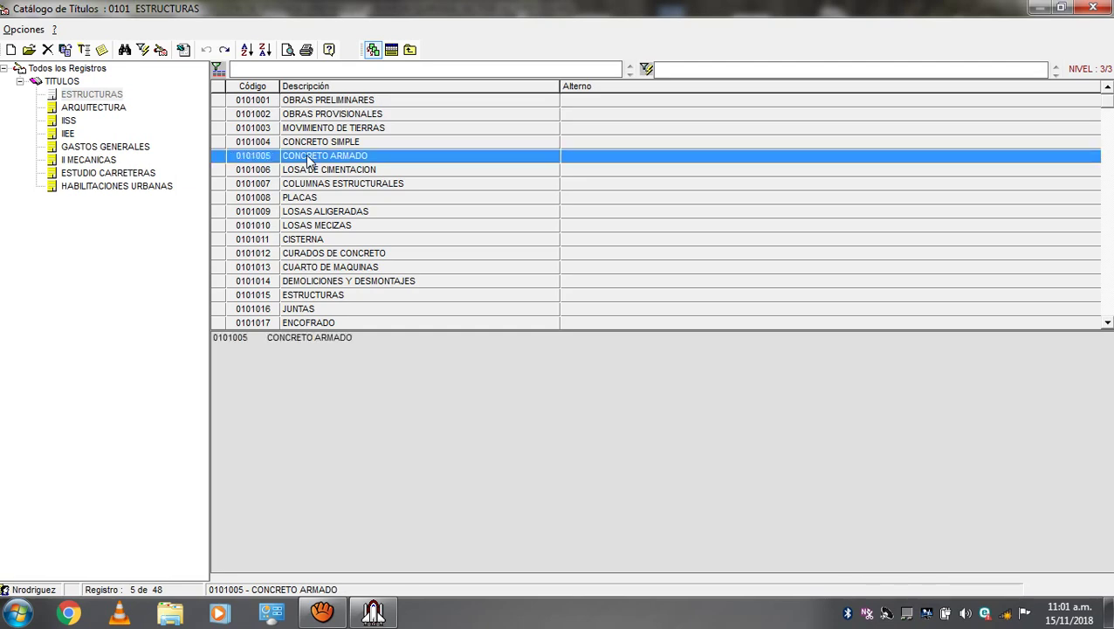
{"action": "left_click", "coordinate": [390, 50]}
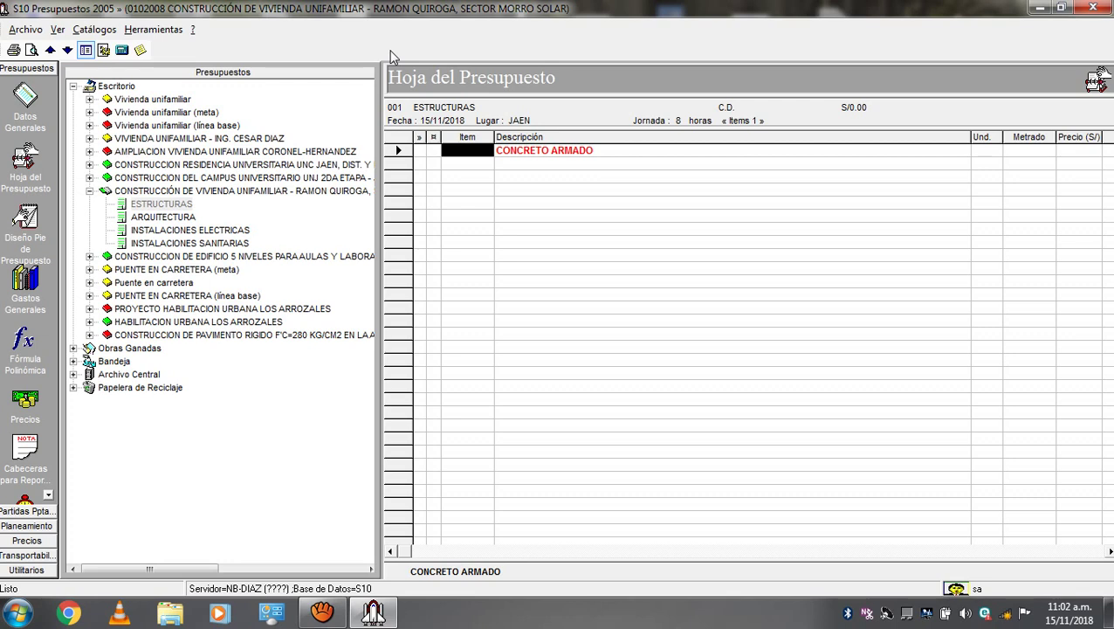
Step: Filter the title catalogue by CONC and add the title CONCRETO to the ESTRUCTURAS budget sheet
{"action": "right_click", "coordinate": [665, 265]}
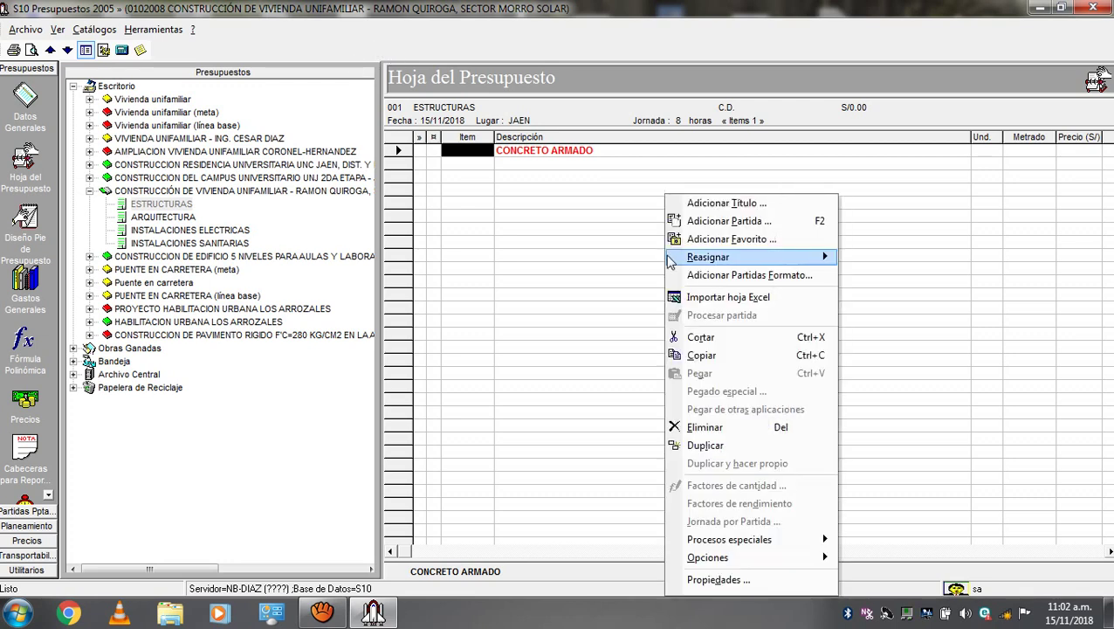
{"action": "left_click", "coordinate": [724, 204]}
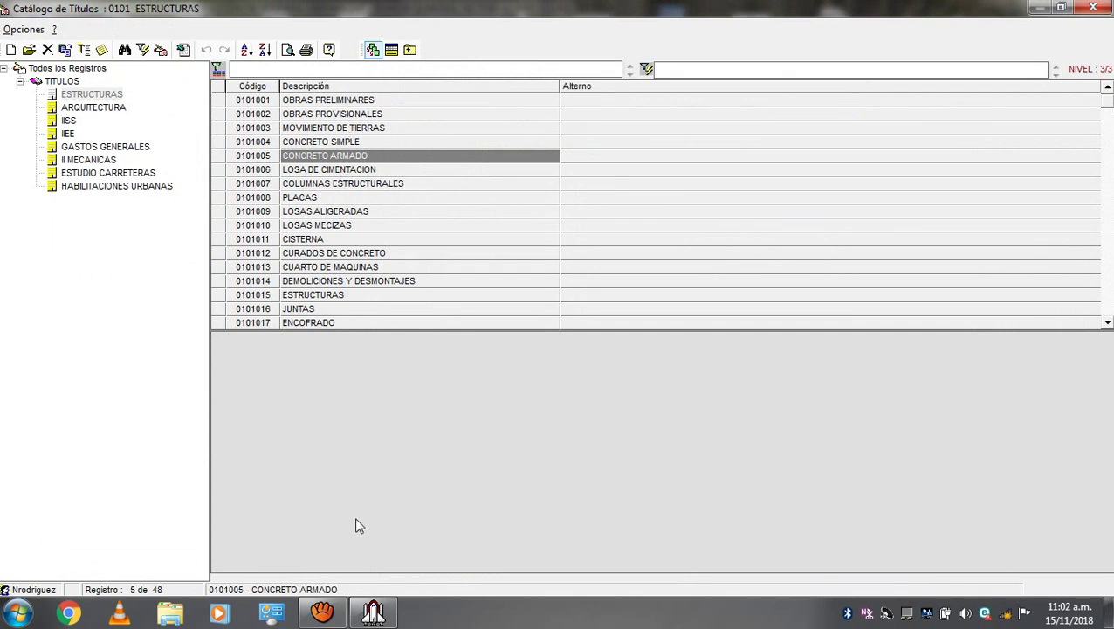
{"action": "left_click", "coordinate": [339, 120]}
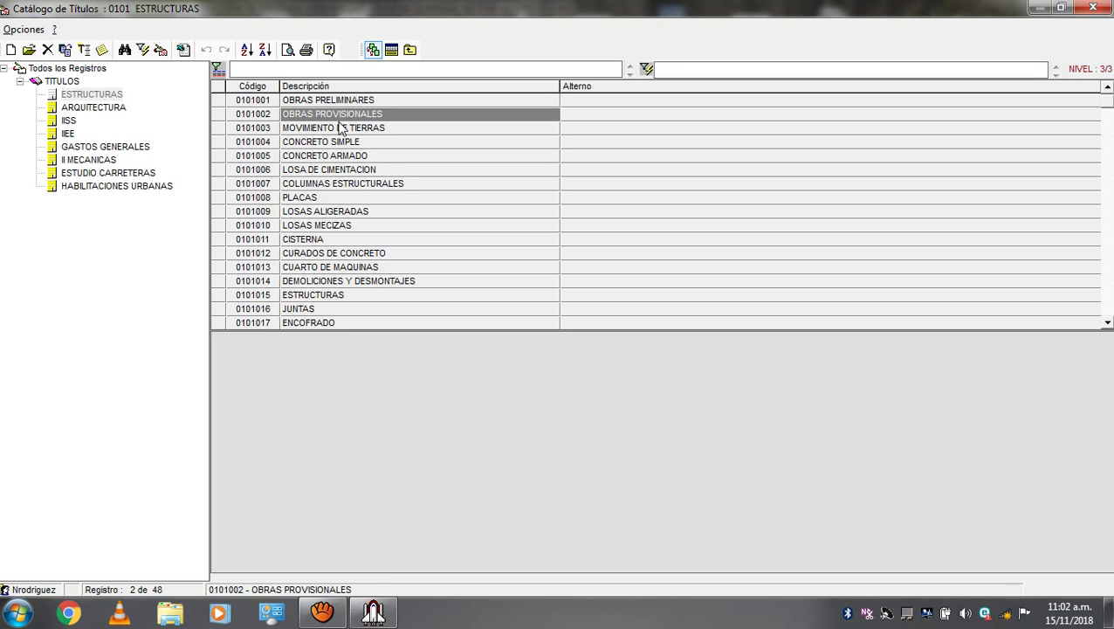
{"action": "type", "text": "CONC"}
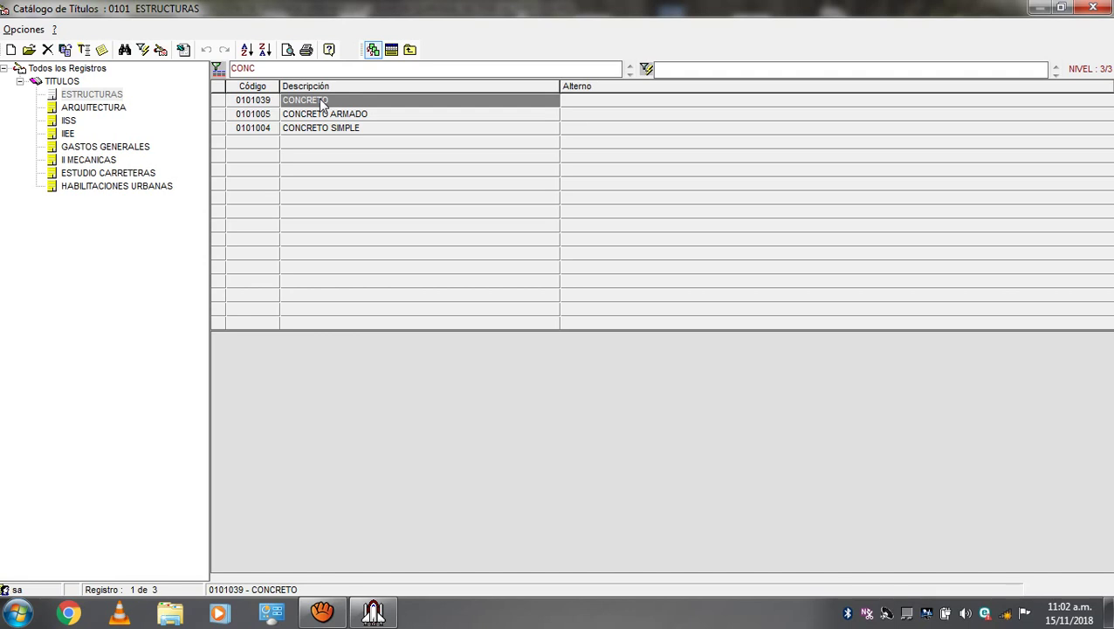
{"action": "left_click", "coordinate": [322, 103]}
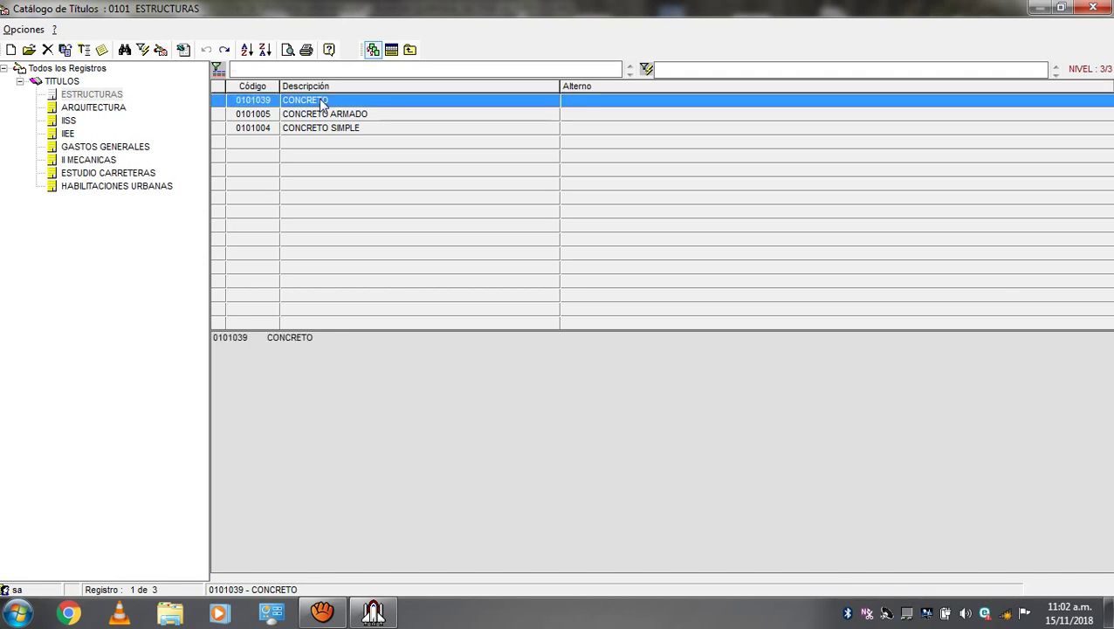
{"action": "left_click", "coordinate": [391, 50]}
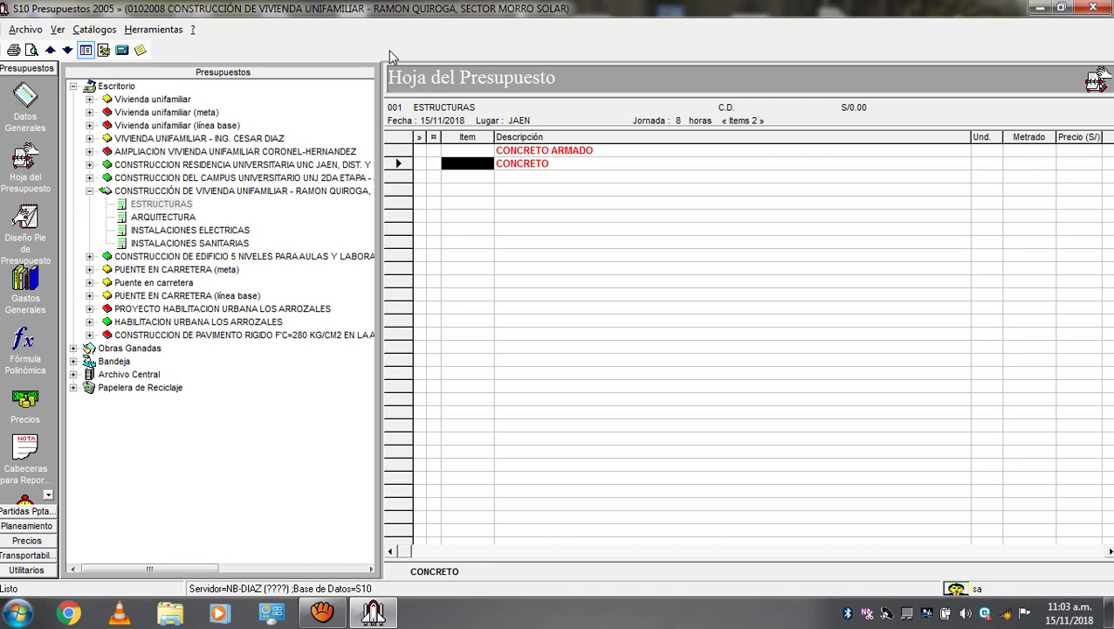
Step: Turn on the Barra de estado option, and hide and redisplay the budget tree
{"action": "left_click", "coordinate": [540, 166]}
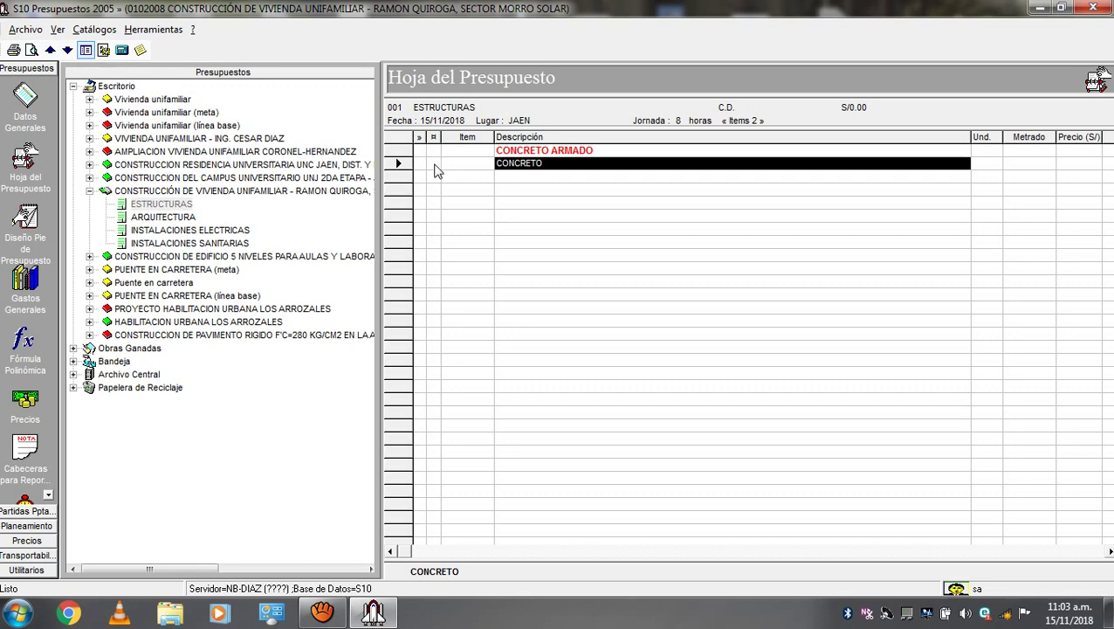
{"action": "left_click", "coordinate": [60, 31]}
{"action": "mouse_move", "coordinate": [91, 53]}
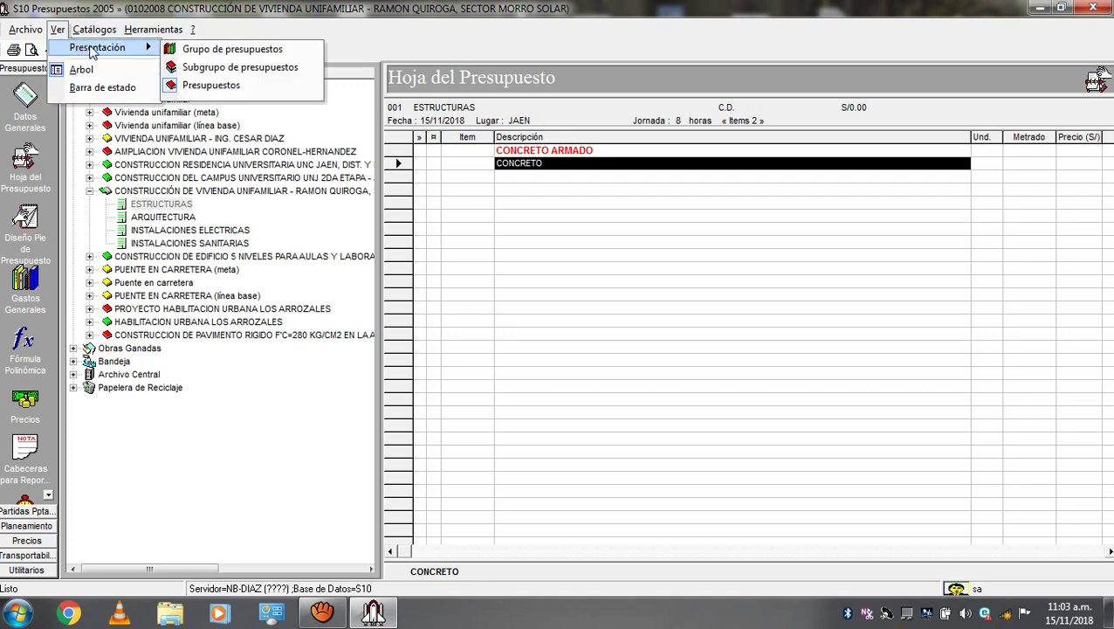
{"action": "left_click", "coordinate": [102, 87]}
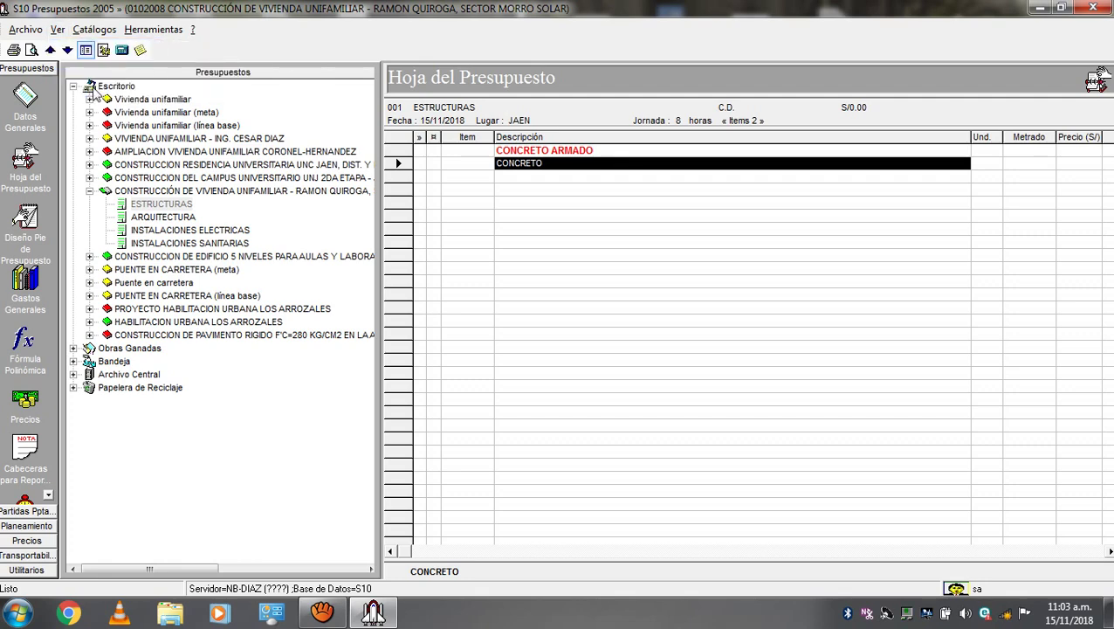
{"action": "left_click", "coordinate": [57, 29]}
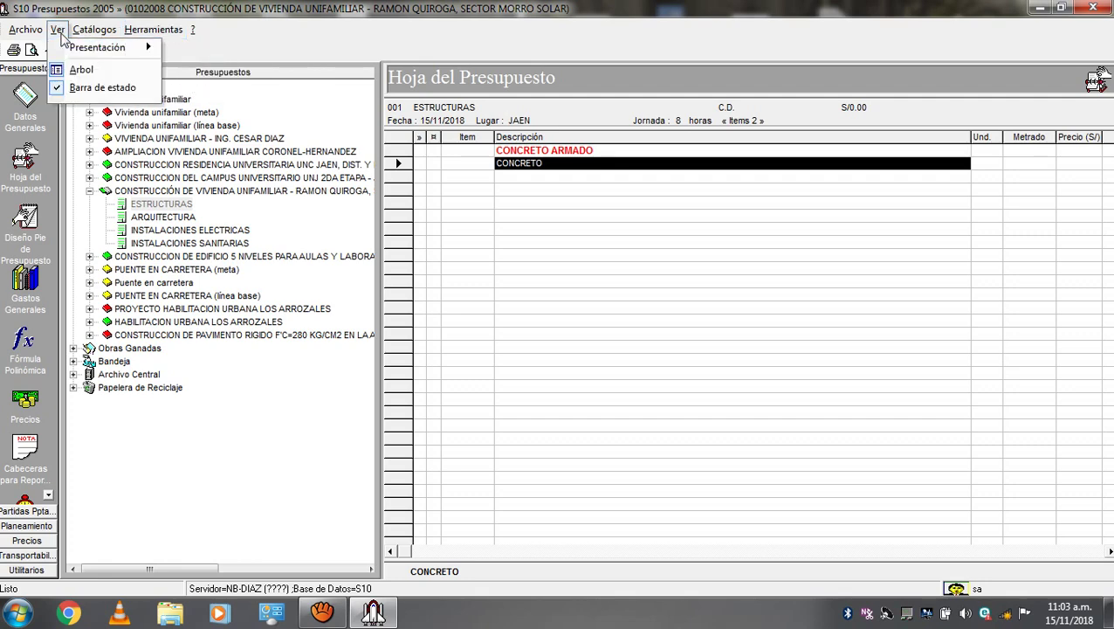
{"action": "left_click", "coordinate": [81, 69]}
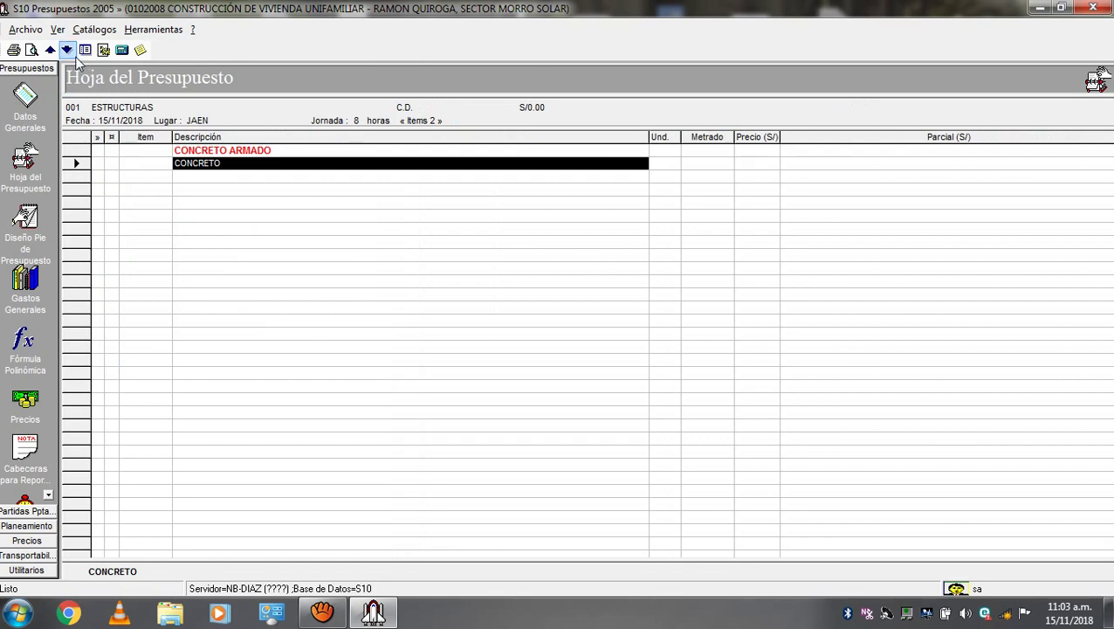
{"action": "left_click", "coordinate": [56, 28]}
{"action": "left_click", "coordinate": [82, 69]}
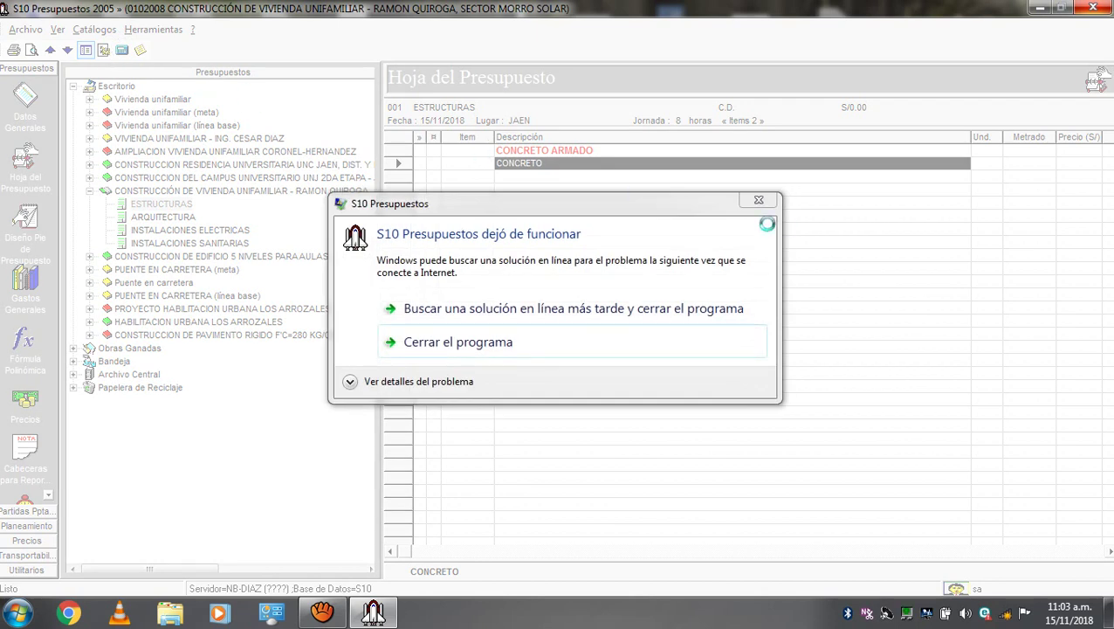
Step: Dismiss the crash dialog, restart S10 Presupuestos 2005 and sign in as sa
{"action": "left_click", "coordinate": [759, 200]}
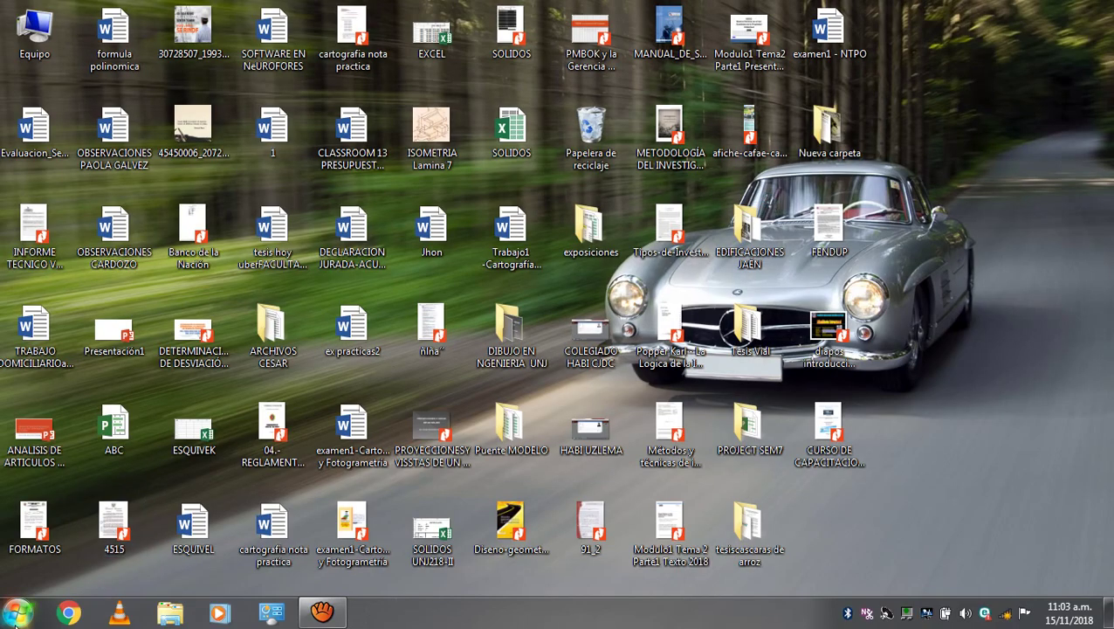
{"action": "left_click", "coordinate": [17, 614]}
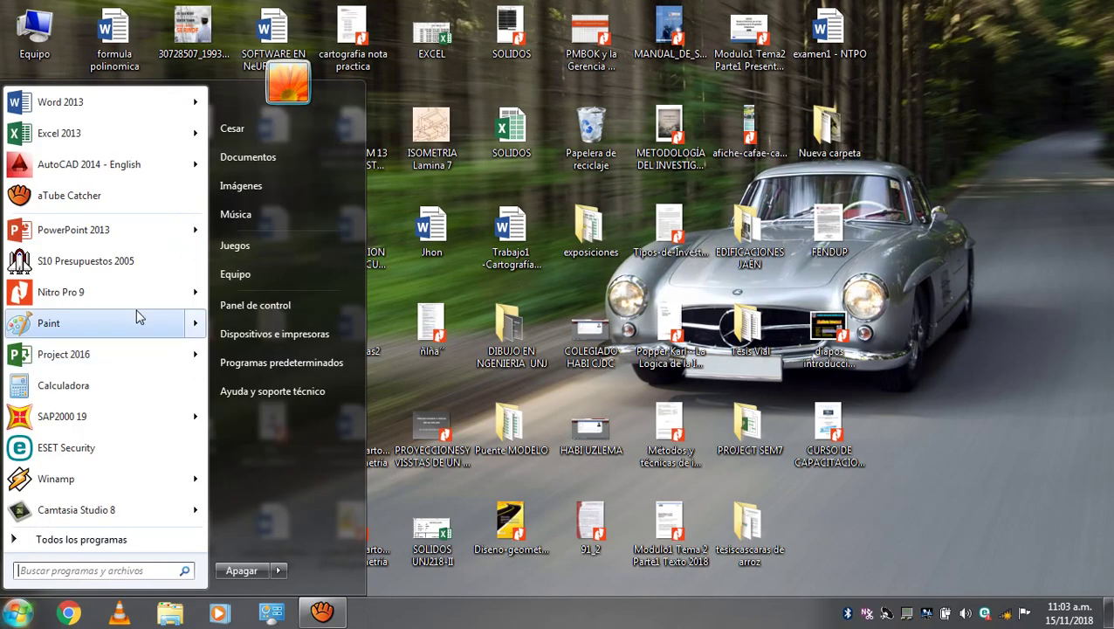
{"action": "left_click", "coordinate": [90, 266]}
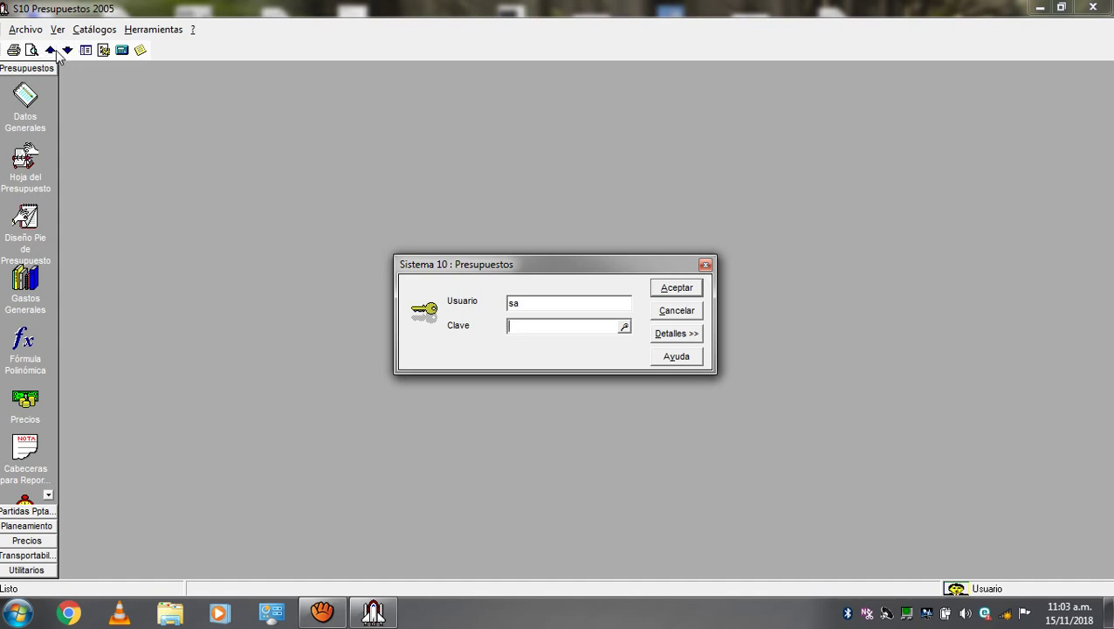
{"action": "left_click", "coordinate": [670, 288]}
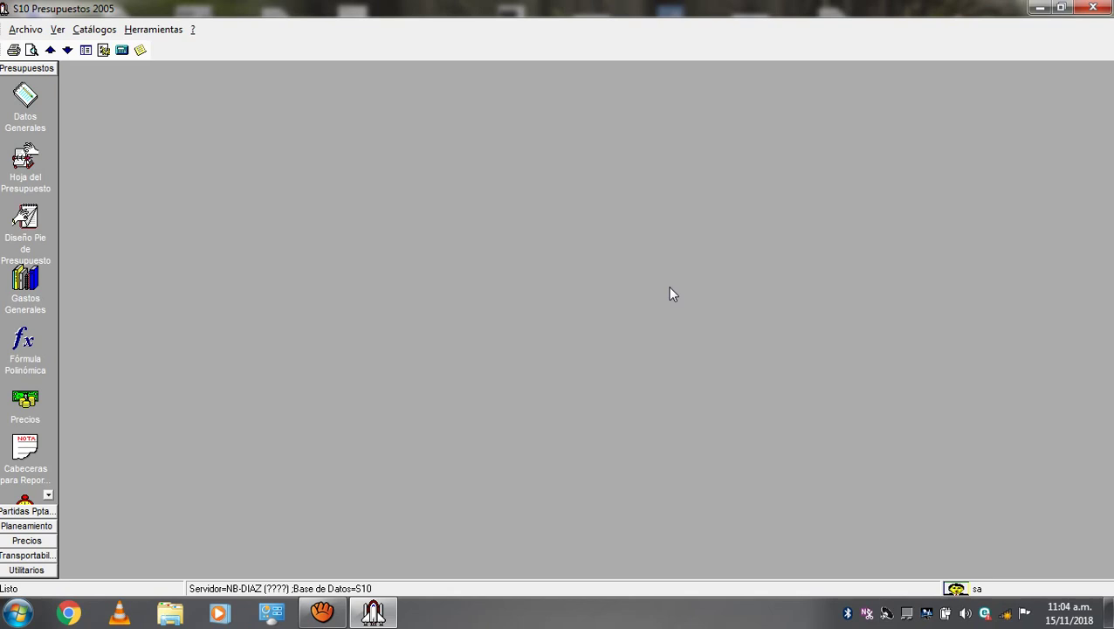
Step: Open the Hoja del Presupuesto view and expand the Escritorio folder in the budget tree
{"action": "left_click", "coordinate": [48, 164]}
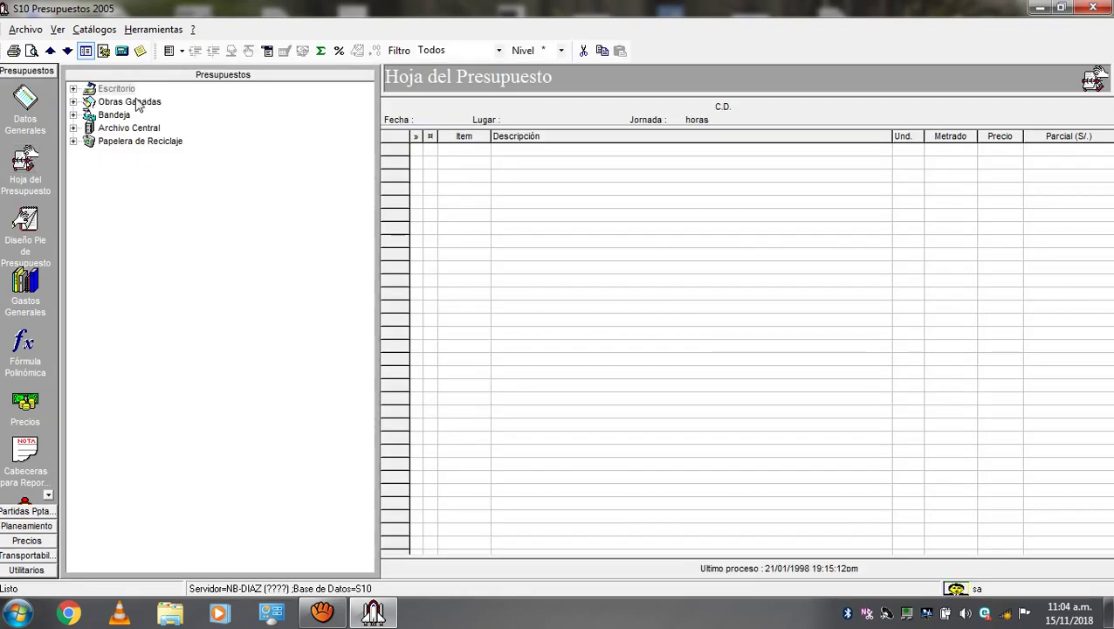
{"action": "left_click", "coordinate": [78, 107]}
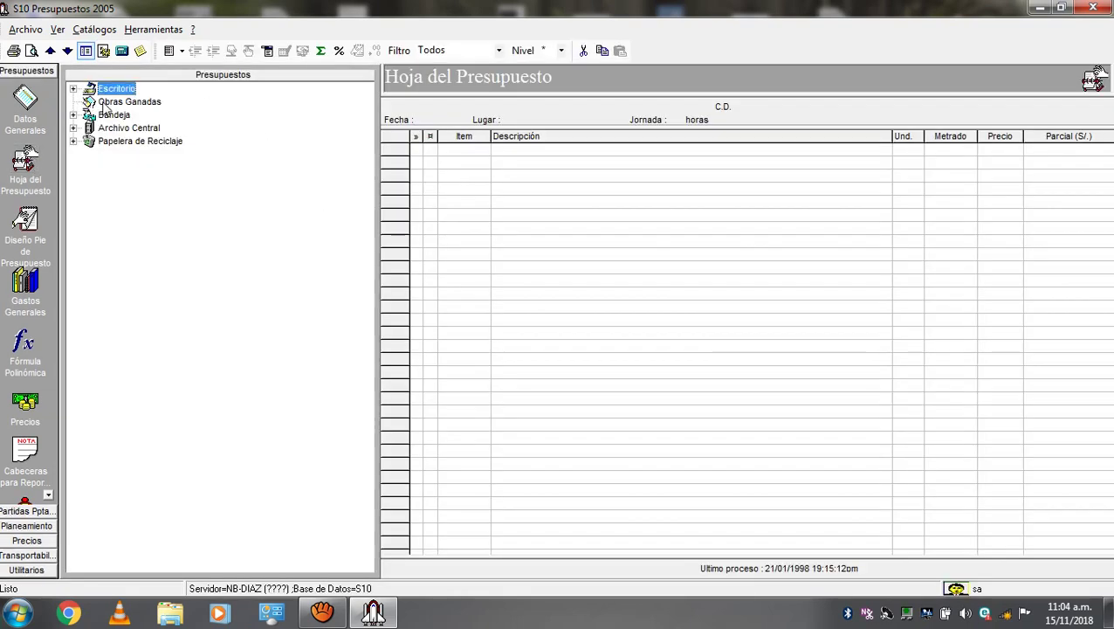
{"action": "double_click", "coordinate": [113, 91]}
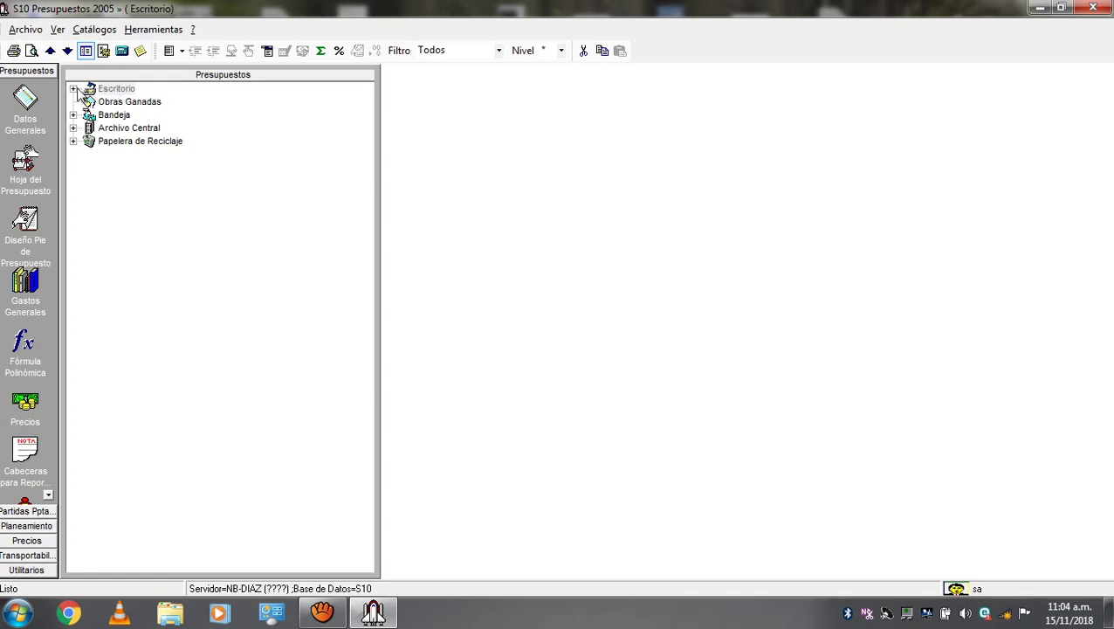
{"action": "left_click", "coordinate": [75, 90]}
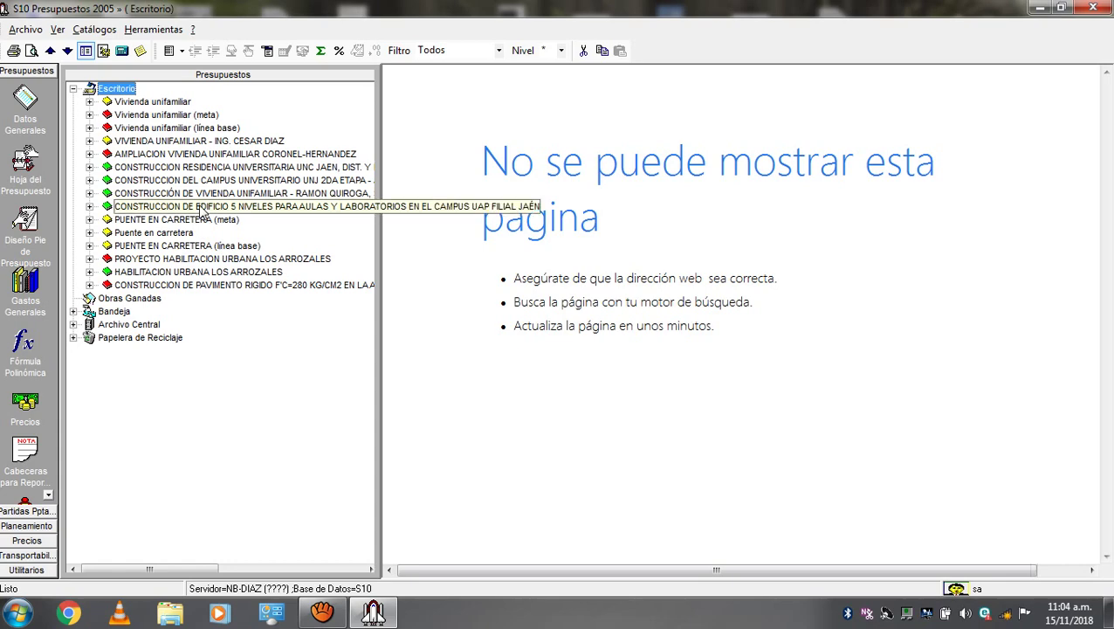
Step: Open the ESTRUCTURAS sub-budget of the Construcción de Vivienda Unifamiliar budget for Sector Morro Solar
{"action": "double_click", "coordinate": [206, 167]}
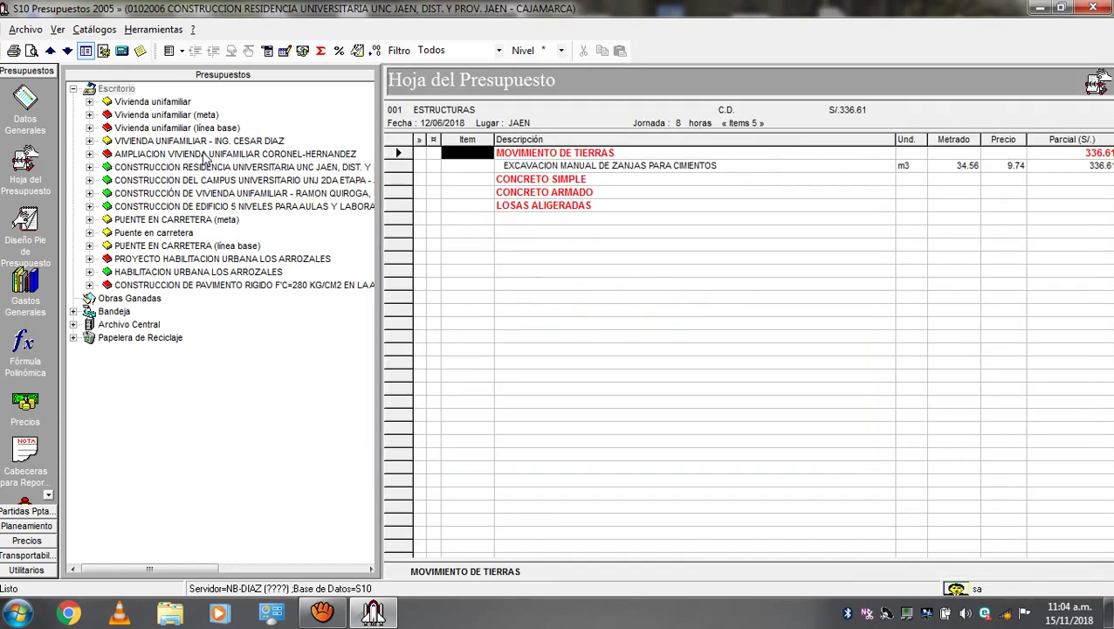
{"action": "double_click", "coordinate": [206, 155]}
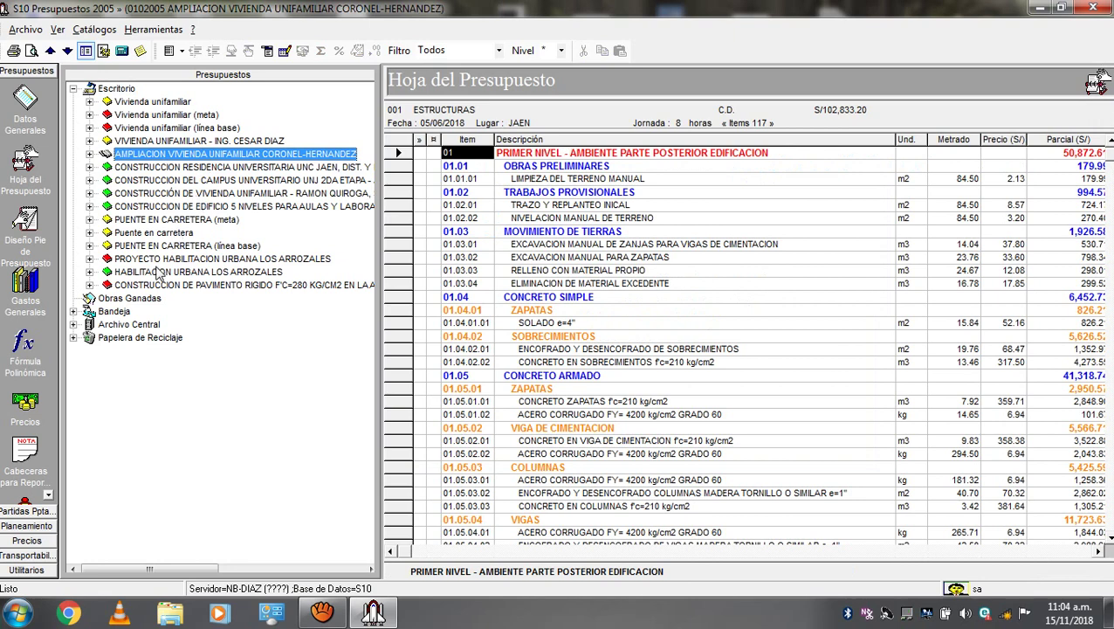
{"action": "double_click", "coordinate": [165, 194]}
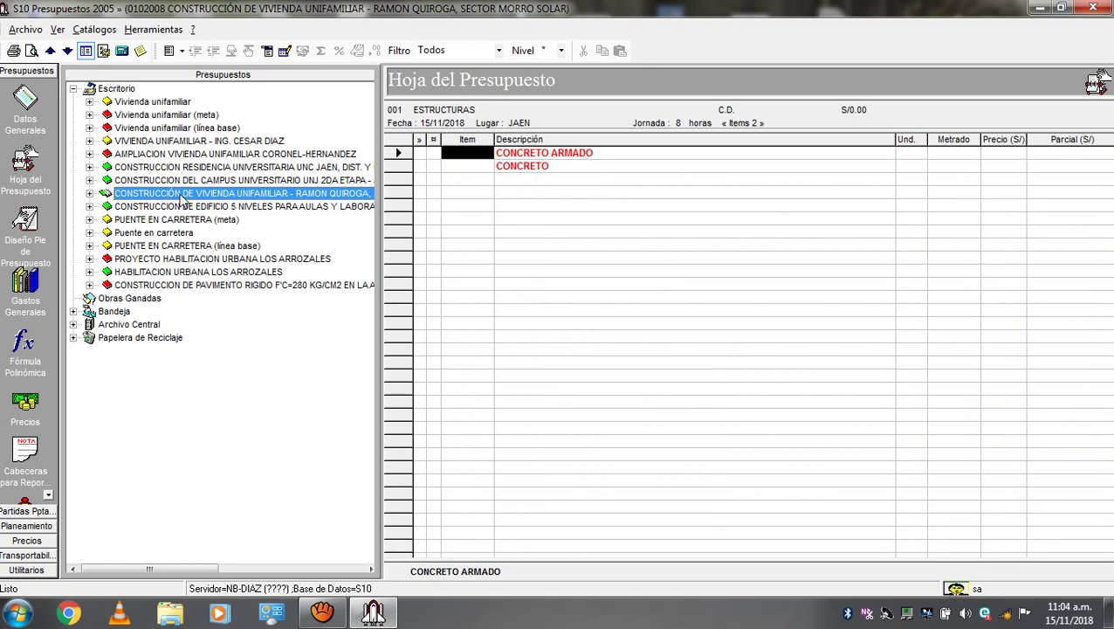
{"action": "left_click", "coordinate": [89, 193]}
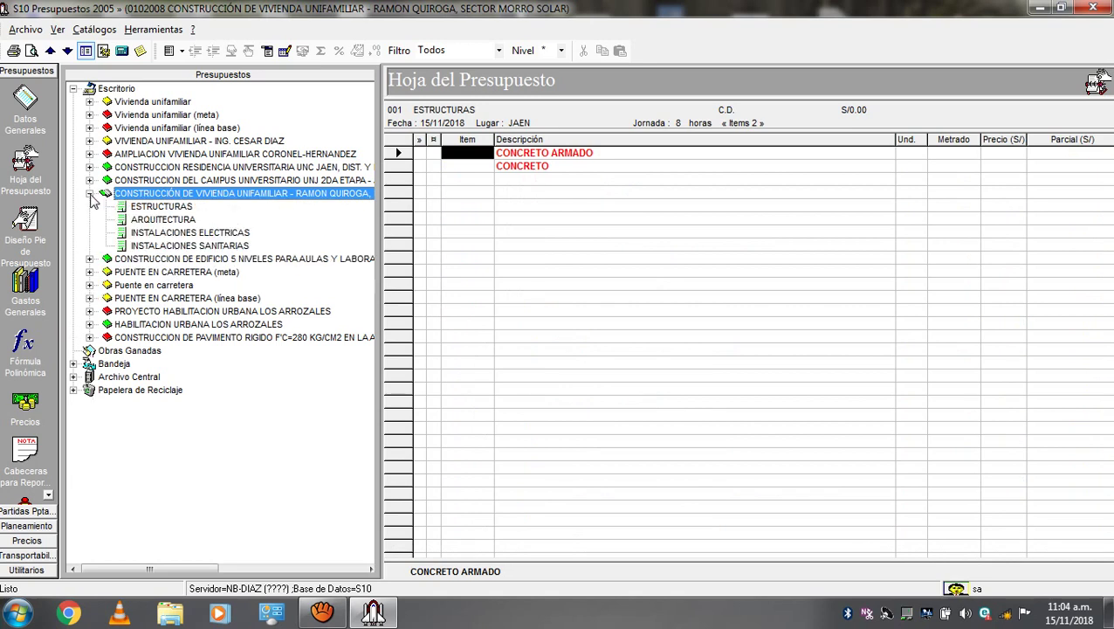
{"action": "left_click", "coordinate": [142, 207]}
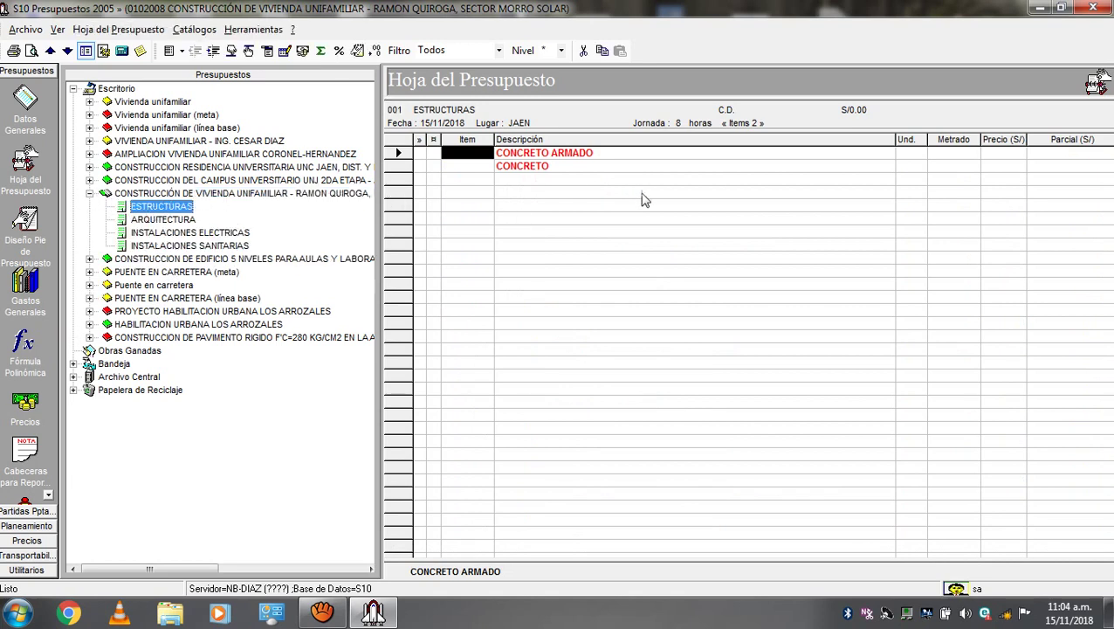
Step: Demote the title CONCRETO one level so that it becomes a subtitle of CONCRETO ARMADO
{"action": "left_click", "coordinate": [625, 235]}
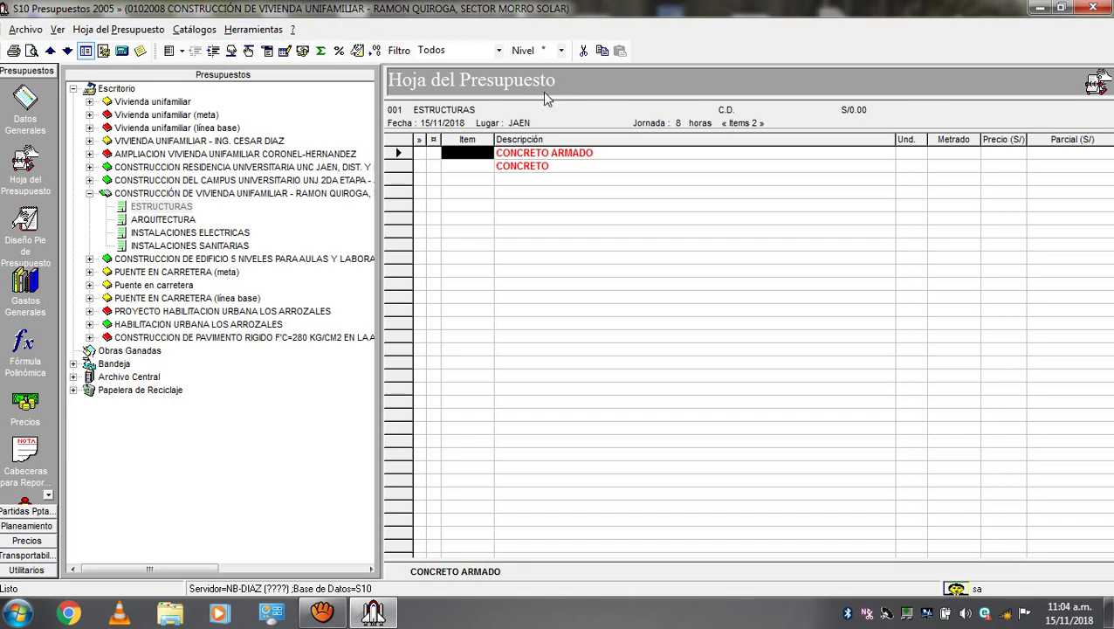
{"action": "left_click", "coordinate": [532, 169]}
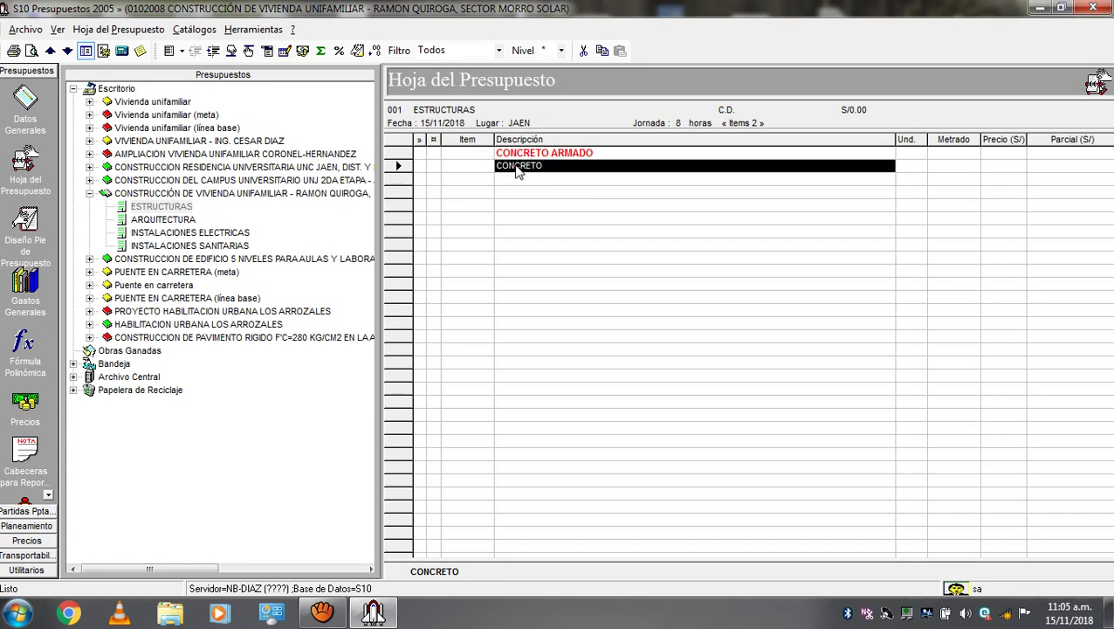
{"action": "left_click", "coordinate": [213, 51]}
Step: Insert the title ACERO after CONCRETO ARMADO from the ESTRUCTURAS group of the title catalogue, filtering by AC
{"action": "left_click", "coordinate": [542, 155]}
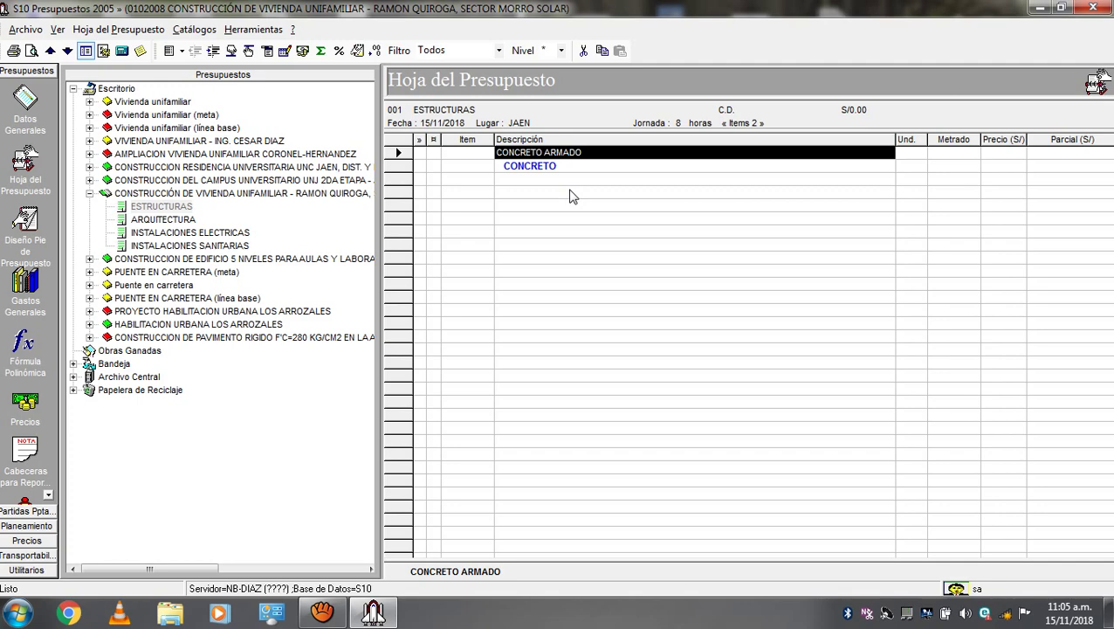
{"action": "right_click", "coordinate": [572, 197]}
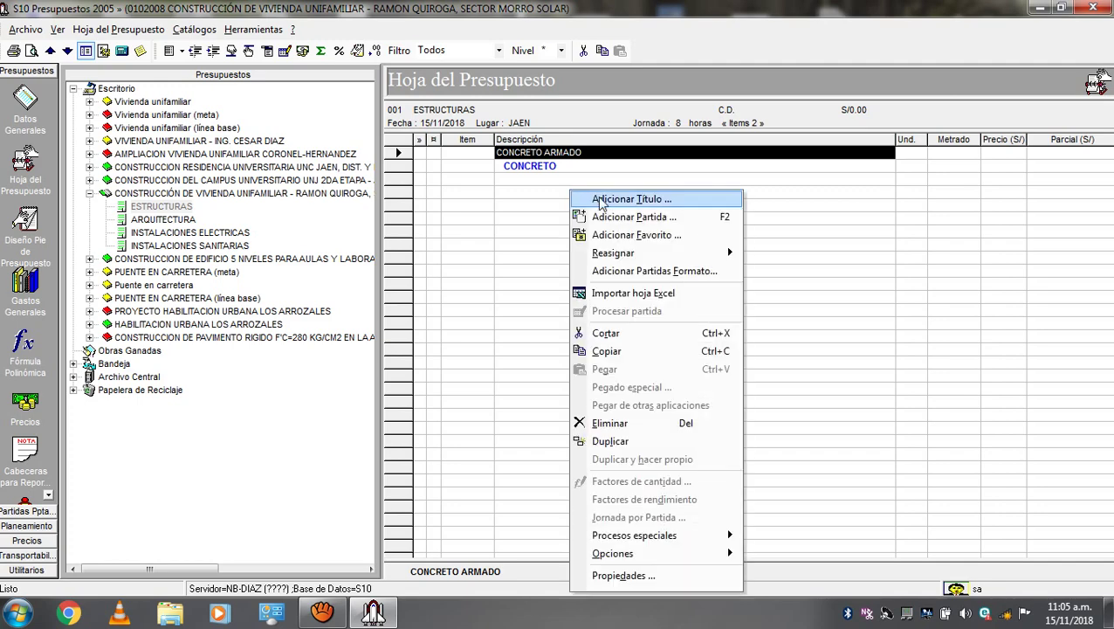
{"action": "left_click", "coordinate": [601, 203]}
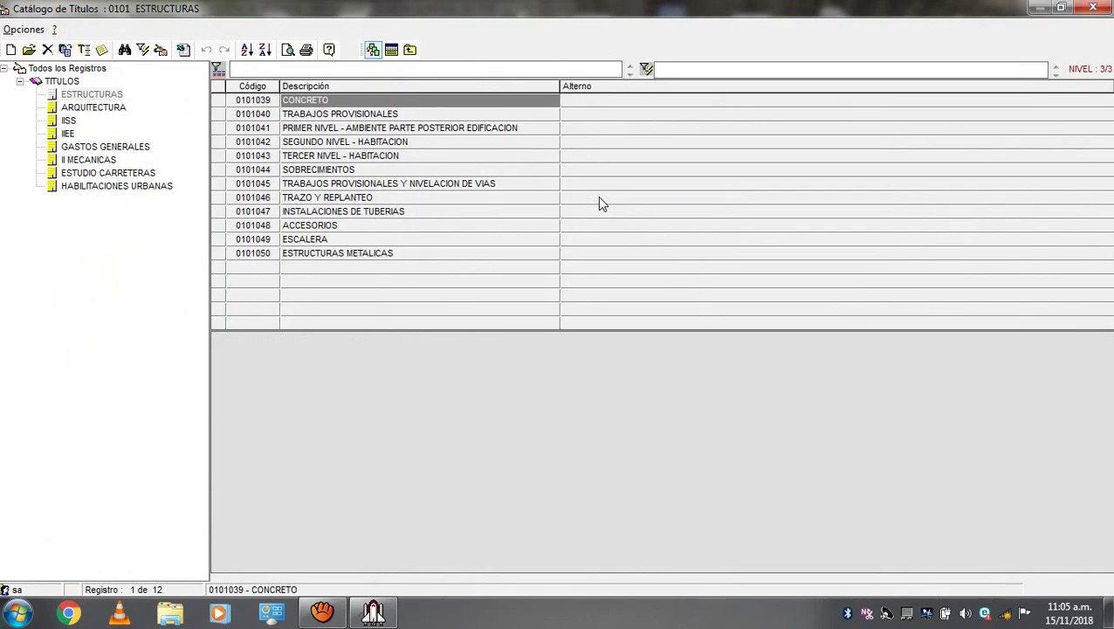
{"action": "left_click", "coordinate": [76, 95]}
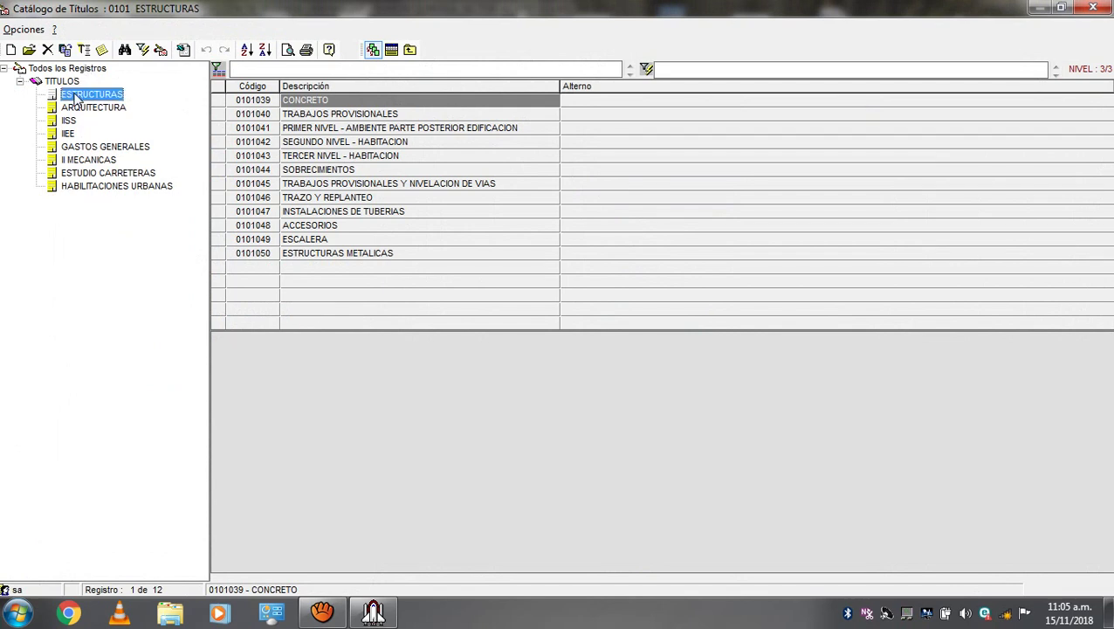
{"action": "left_click", "coordinate": [341, 119]}
{"action": "type", "text": "AC"}
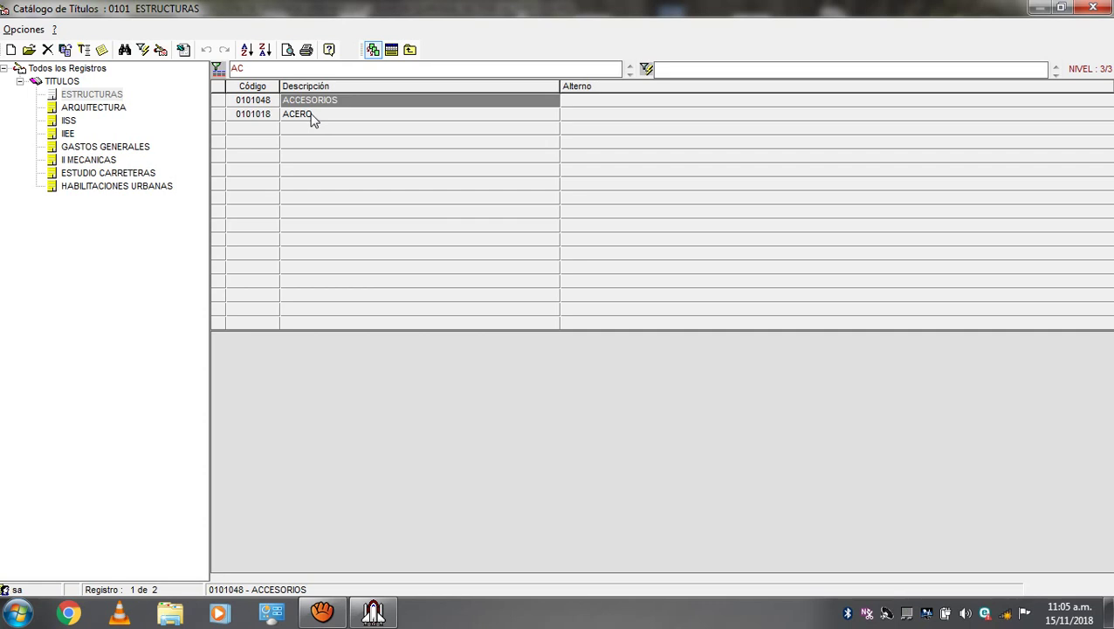
{"action": "left_click", "coordinate": [311, 120]}
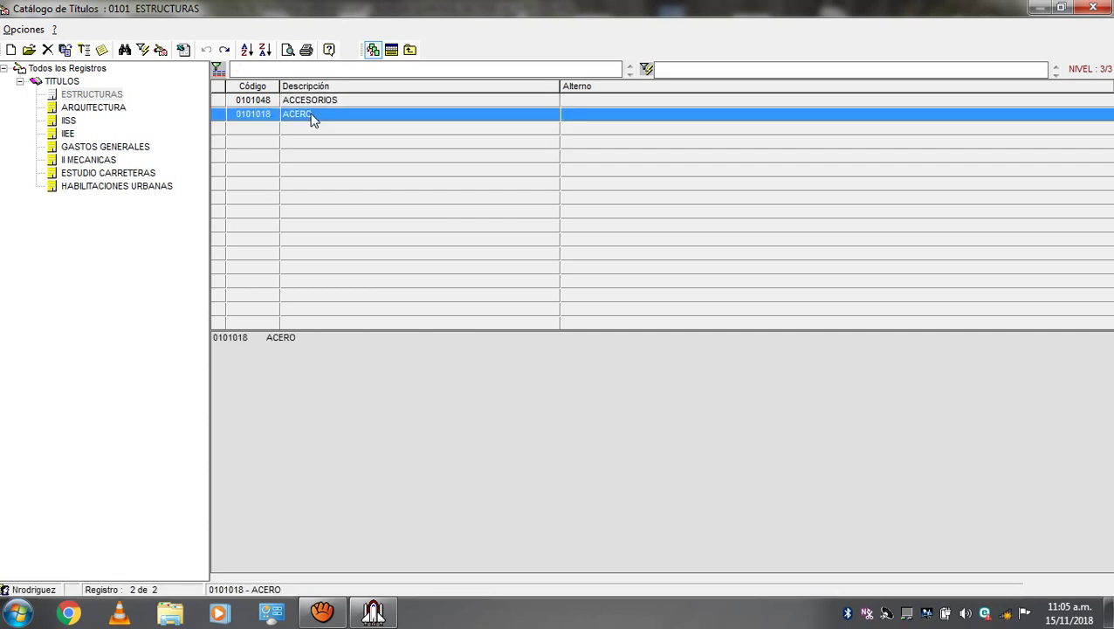
{"action": "left_click", "coordinate": [391, 50]}
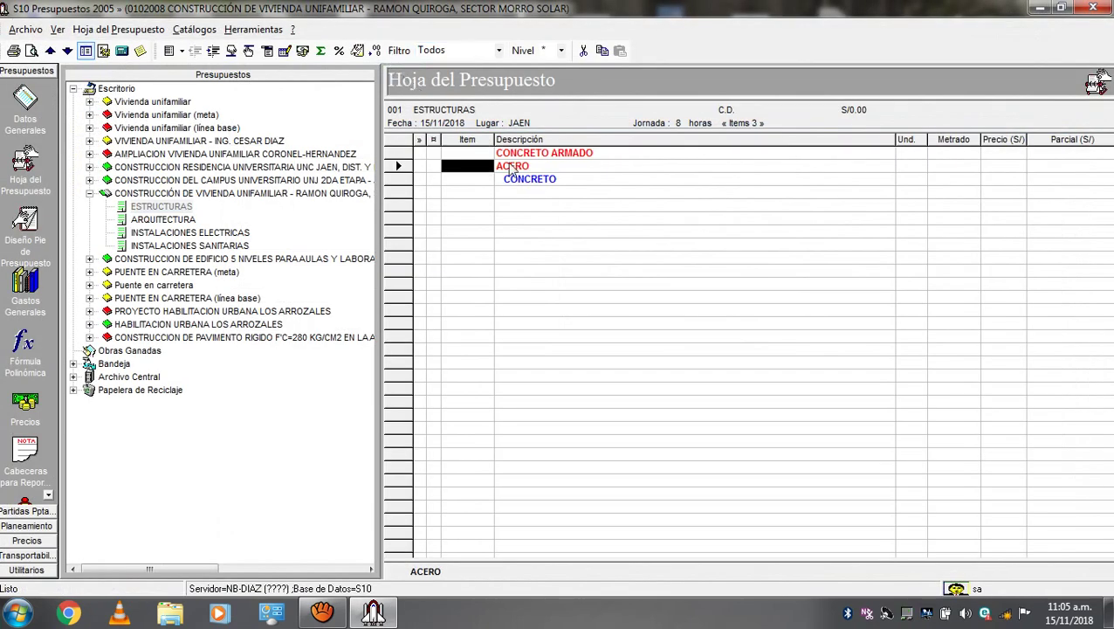
Step: Move the title ACERO below CONCRETO and demote it one level to a subtitle of CONCRETO ARMADO
{"action": "left_click", "coordinate": [521, 169]}
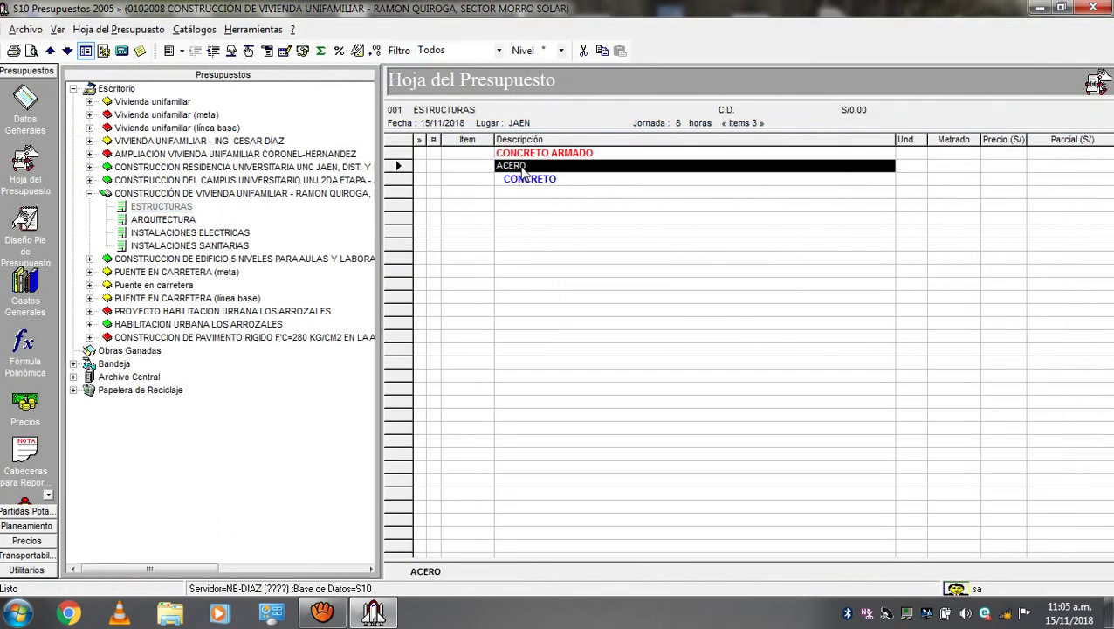
{"action": "left_click", "coordinate": [232, 52]}
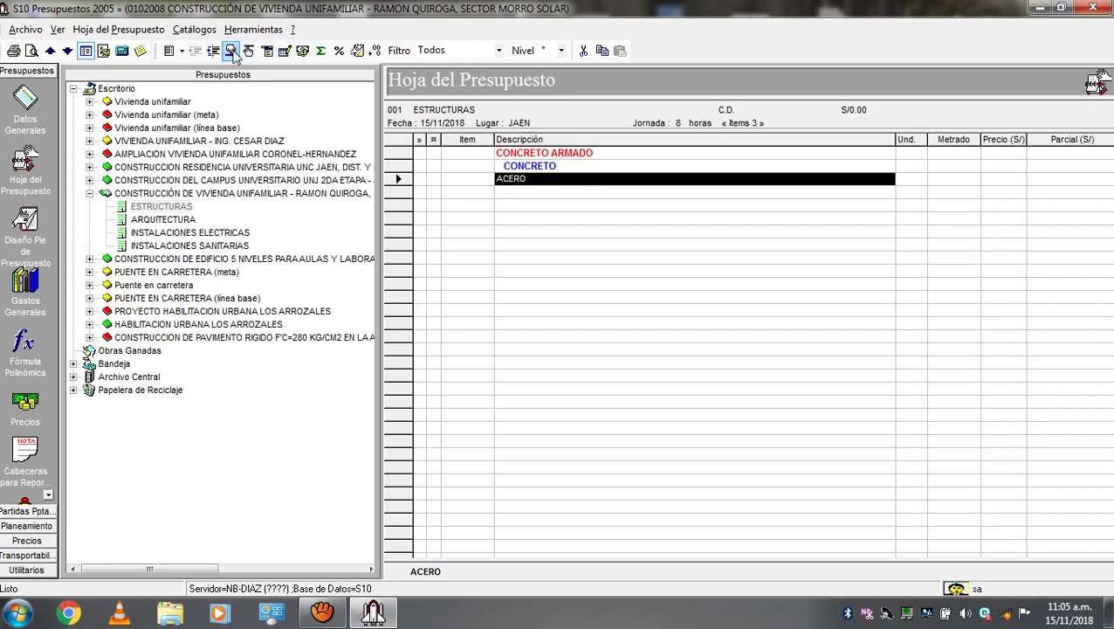
{"action": "left_click", "coordinate": [551, 168]}
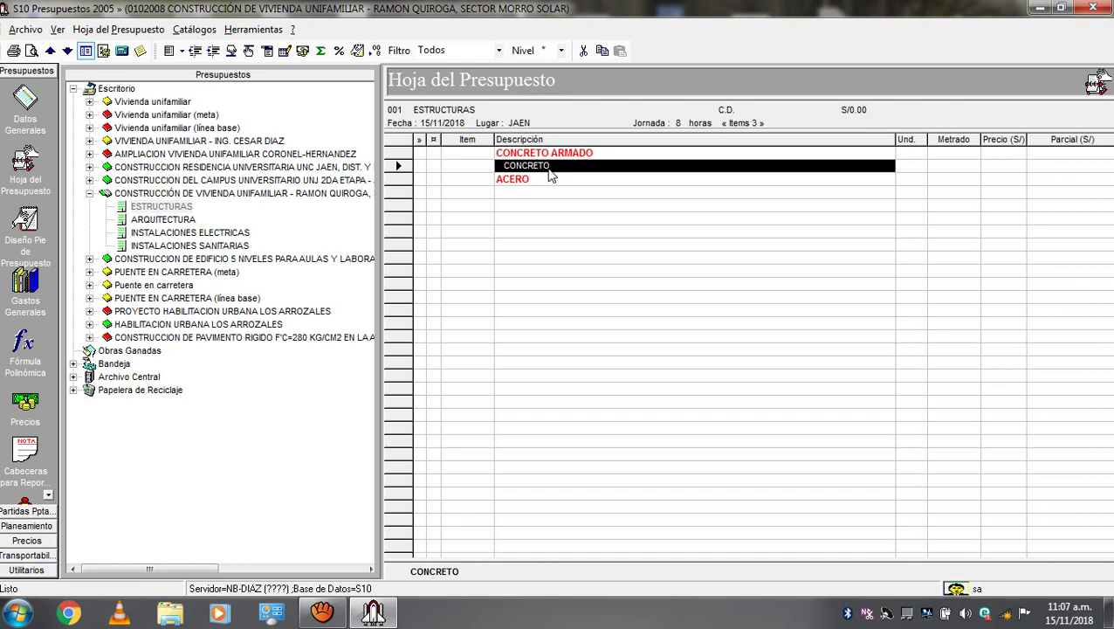
{"action": "key", "text": "Up"}
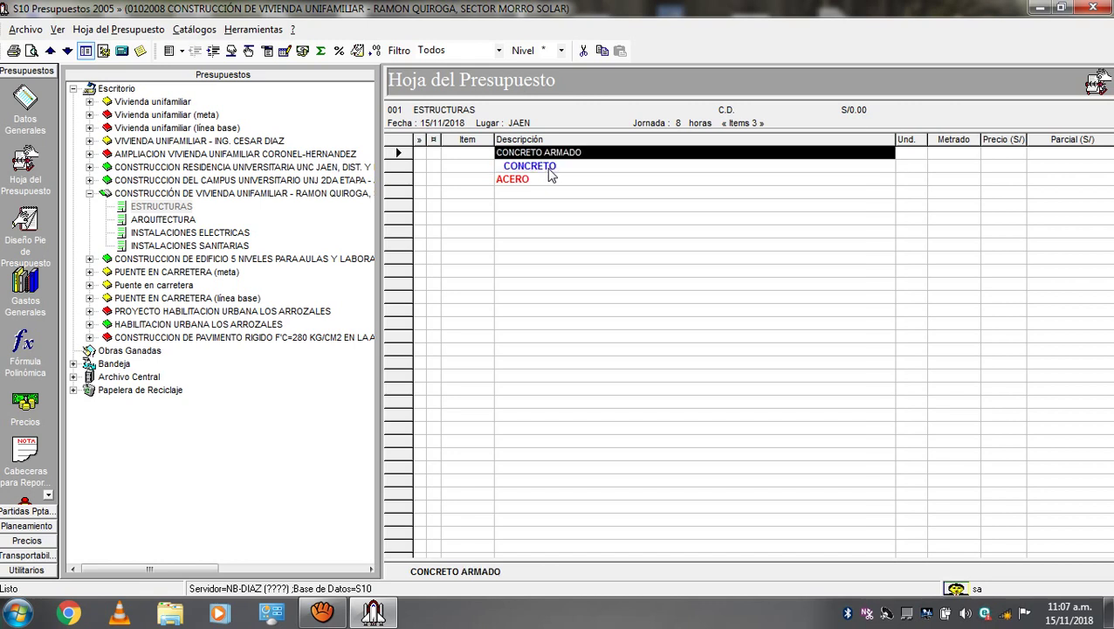
{"action": "key", "text": "Down"}
{"action": "key", "text": "Down"}
{"action": "key", "text": "Up"}
{"action": "key", "text": "Up"}
{"action": "key", "text": "Down"}
{"action": "key", "text": "Down"}
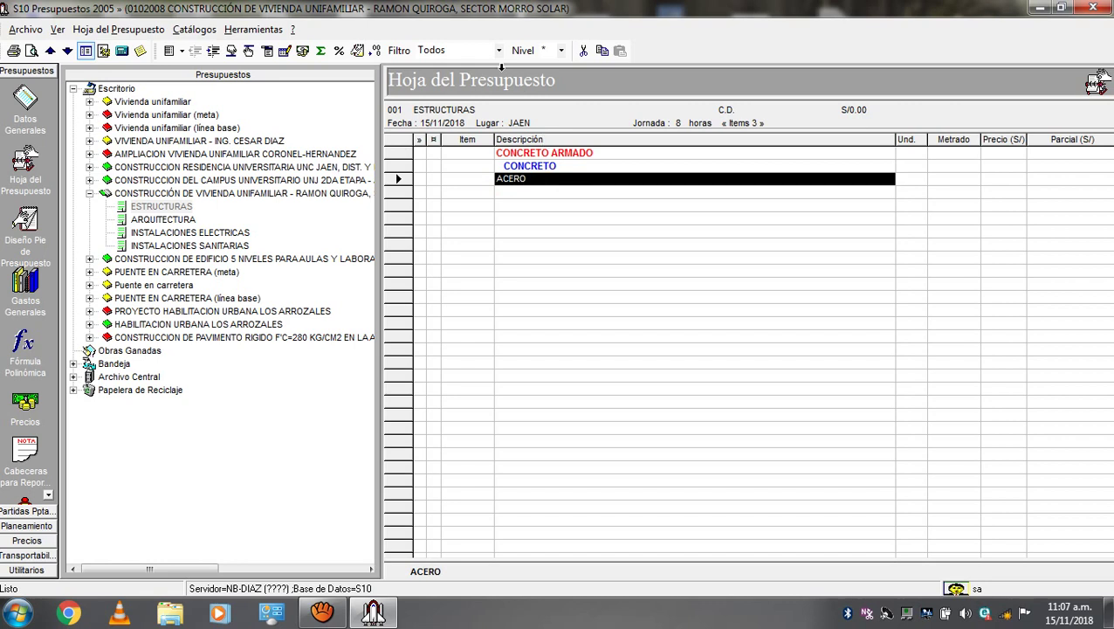
{"action": "left_click", "coordinate": [214, 53]}
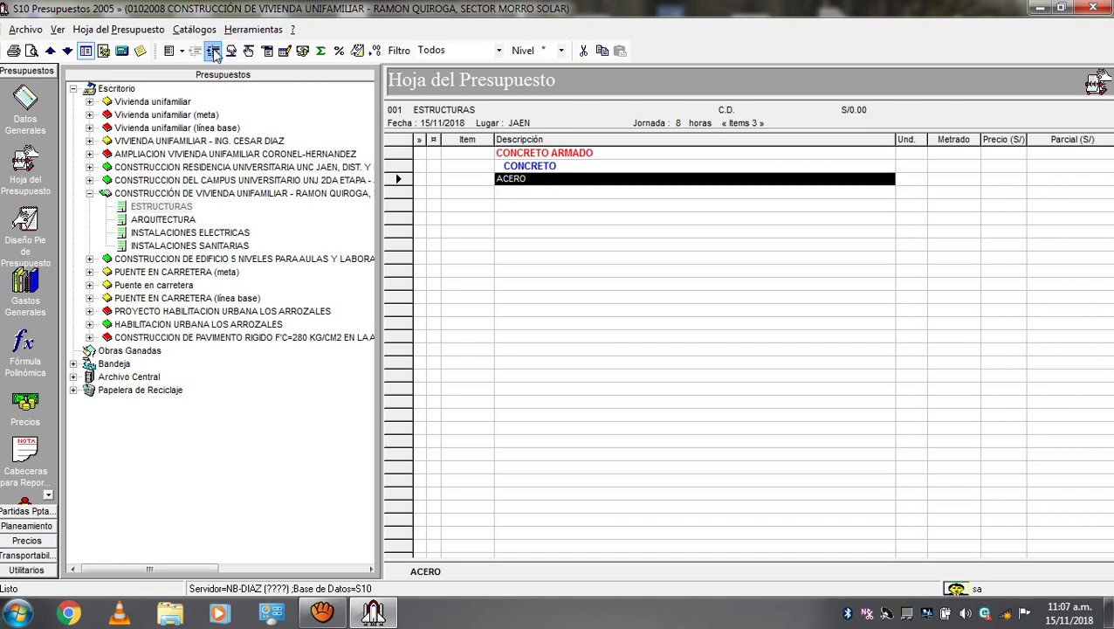
{"action": "left_click", "coordinate": [539, 168]}
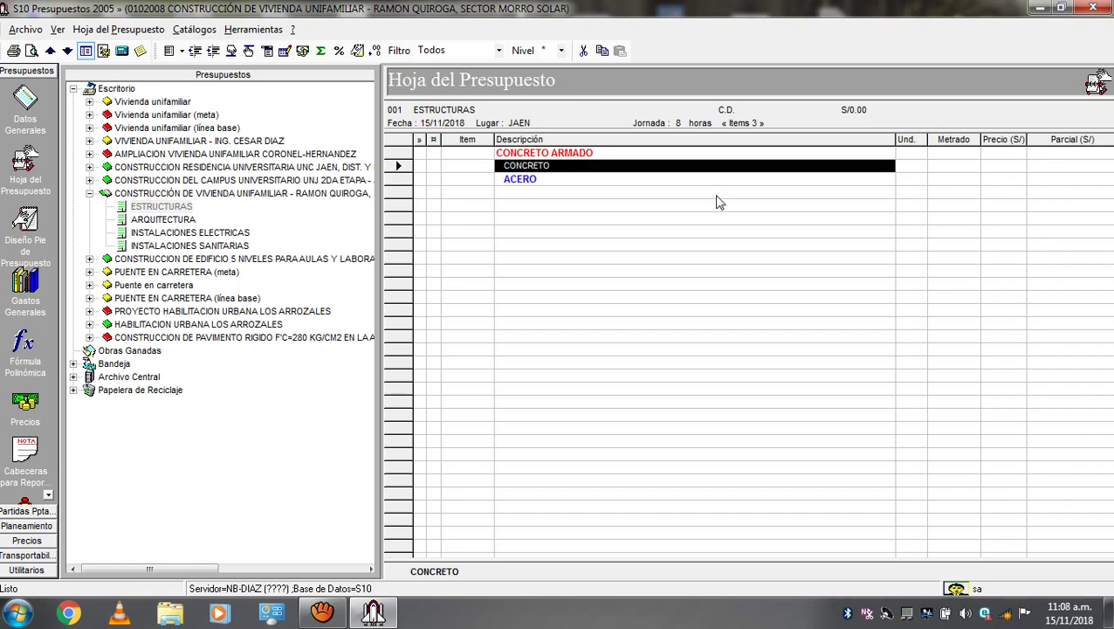
{"action": "key", "text": "Up"}
{"action": "key", "text": "Down"}
{"action": "key", "text": "Down"}
{"action": "key", "text": "Up"}
{"action": "key", "text": "Up"}
{"action": "key", "text": "Down"}
{"action": "key", "text": "Down"}
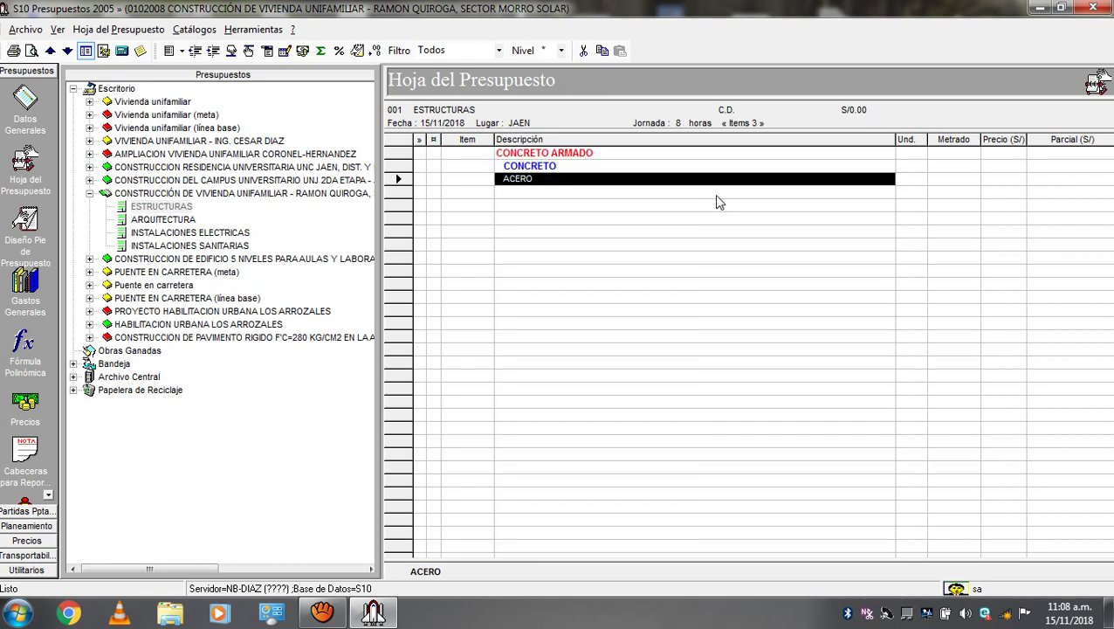
{"action": "key", "text": "Up"}
{"action": "key", "text": "Down"}
{"action": "key", "text": "Up"}
{"action": "key", "text": "Down"}
Step: Start adding a title and filter the ESTRUCTURAS group of the title catalogue by ENCO
{"action": "right_click", "coordinate": [590, 194]}
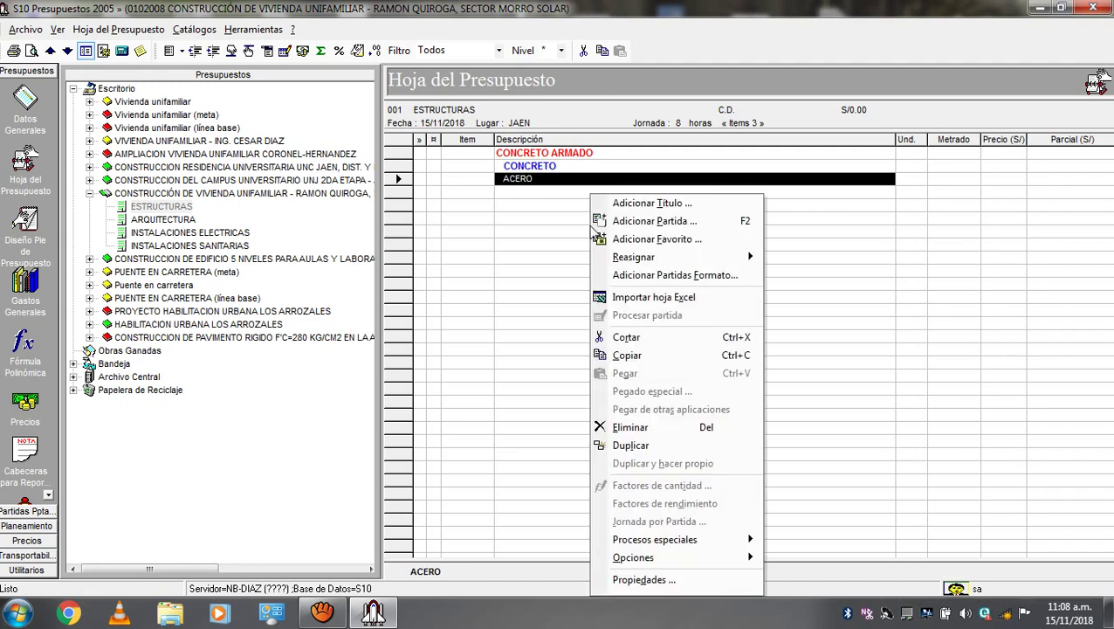
{"action": "left_click", "coordinate": [638, 210]}
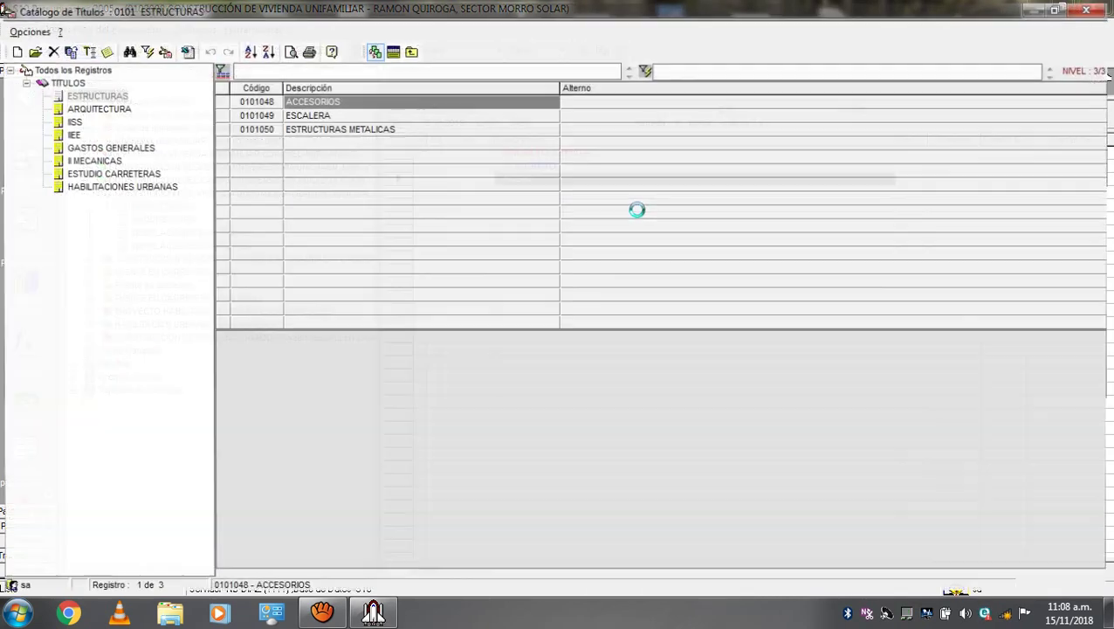
{"action": "left_click", "coordinate": [80, 96]}
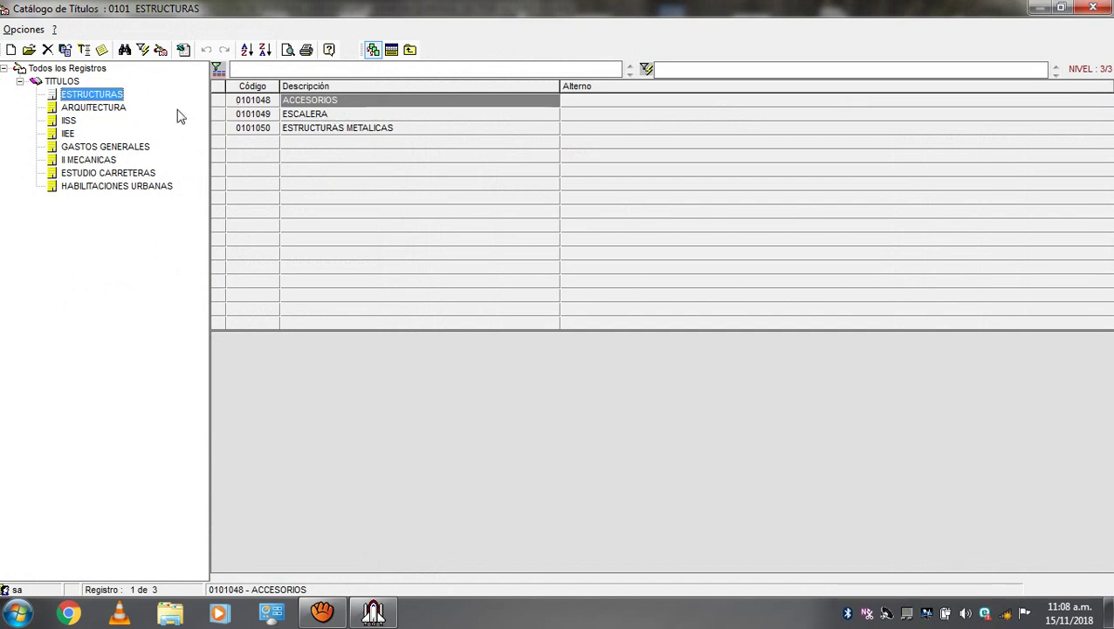
{"action": "left_click", "coordinate": [319, 128]}
{"action": "type", "text": "ENCO"}
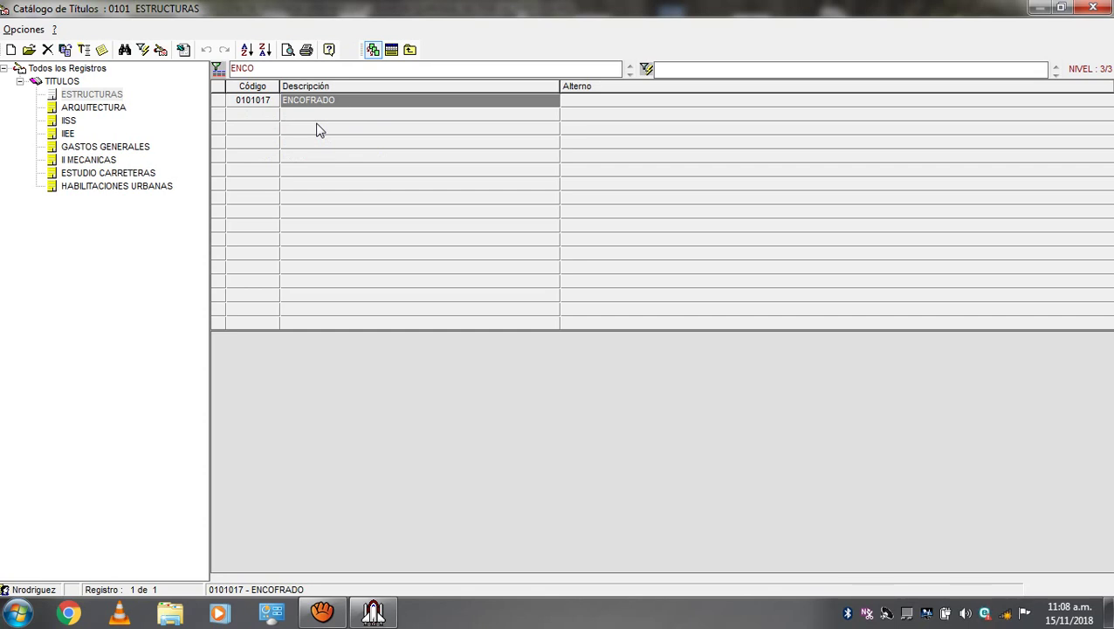
Step: Create the new title ENCOFRADO Y DESENCOFRADO in the ESTRUCTURAS group and close the title catalogue
{"action": "left_click", "coordinate": [10, 54]}
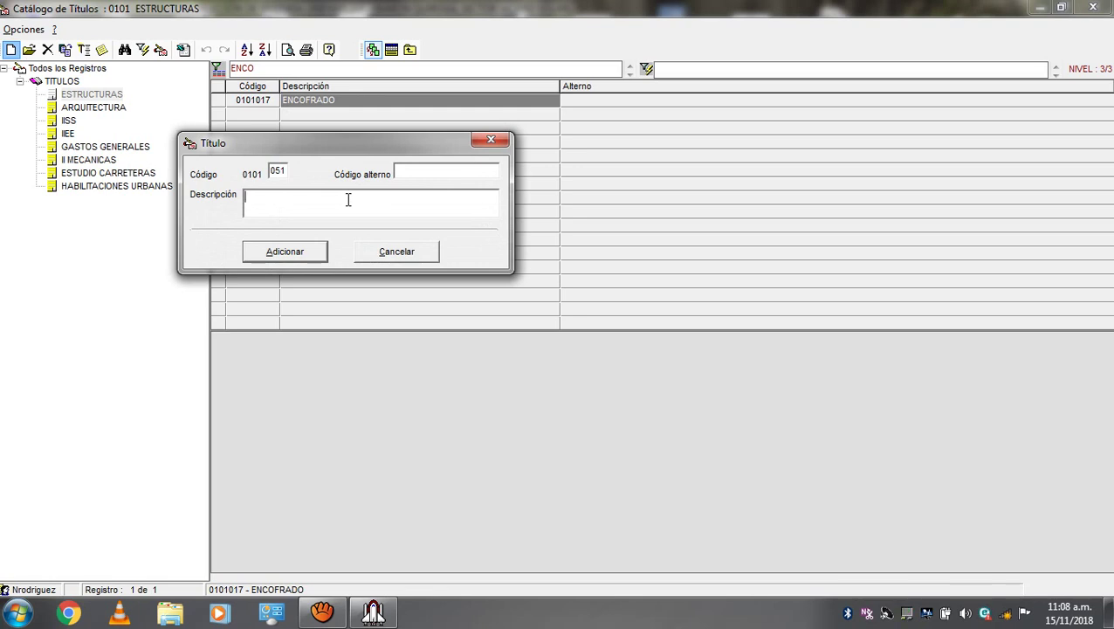
{"action": "type", "text": "ENCOFRADO Y DESENCOFRADO"}
{"action": "left_click", "coordinate": [310, 257]}
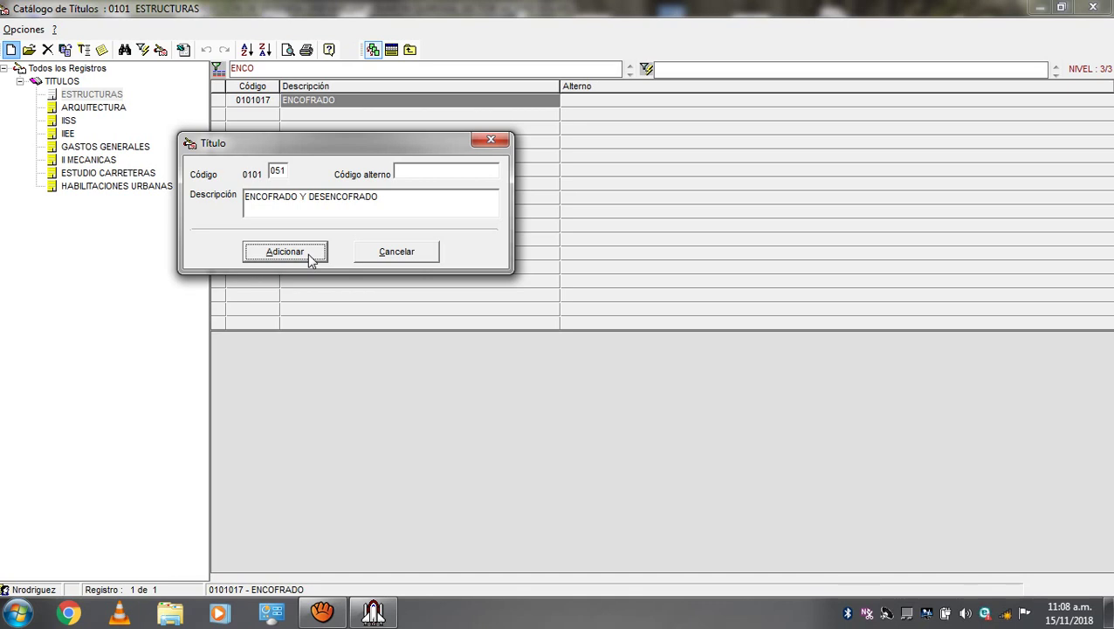
{"action": "left_click", "coordinate": [311, 257]}
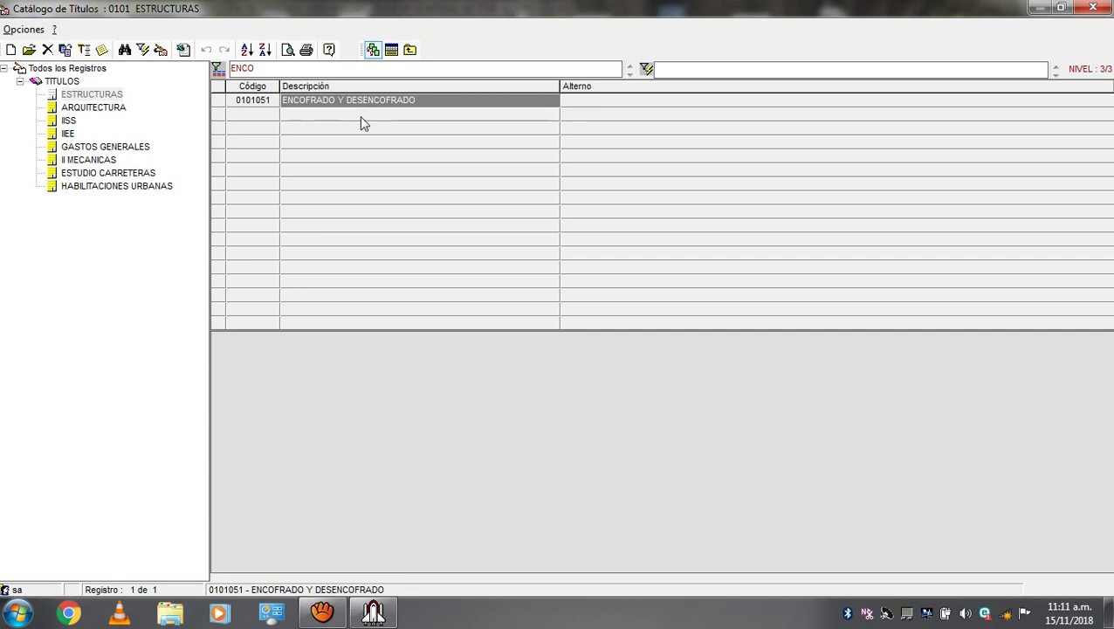
{"action": "left_click", "coordinate": [1092, 7]}
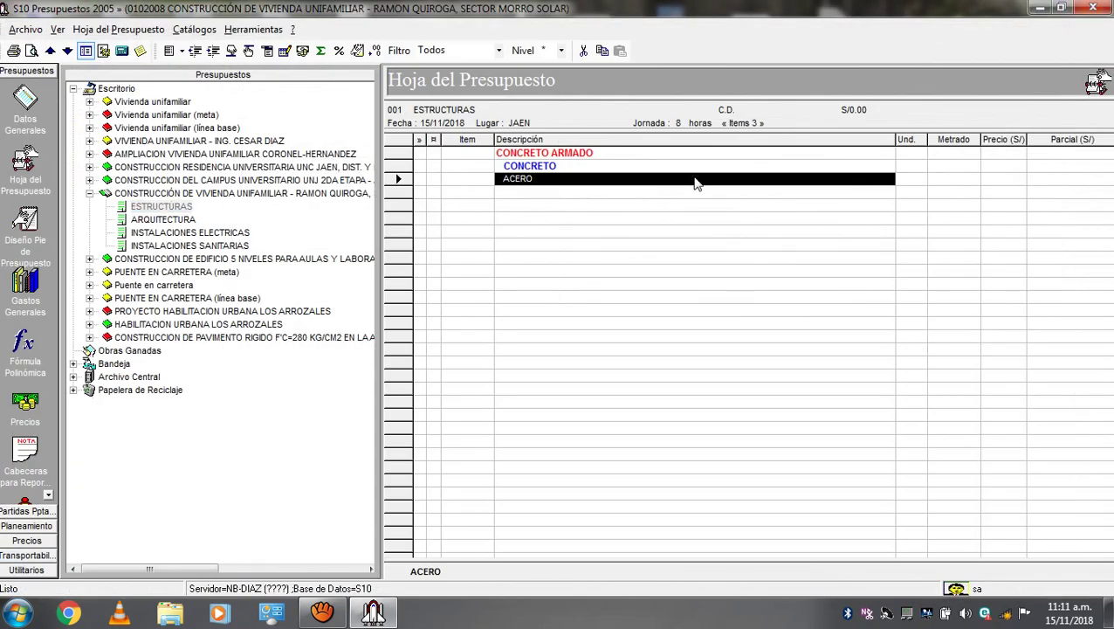
Step: Reopen the title catalogue from the budget sheet and add another title ENCOFRADO Y DESENCOFRADO with code 0101052 to the ESTRUCTURAS group
{"action": "right_click", "coordinate": [540, 232]}
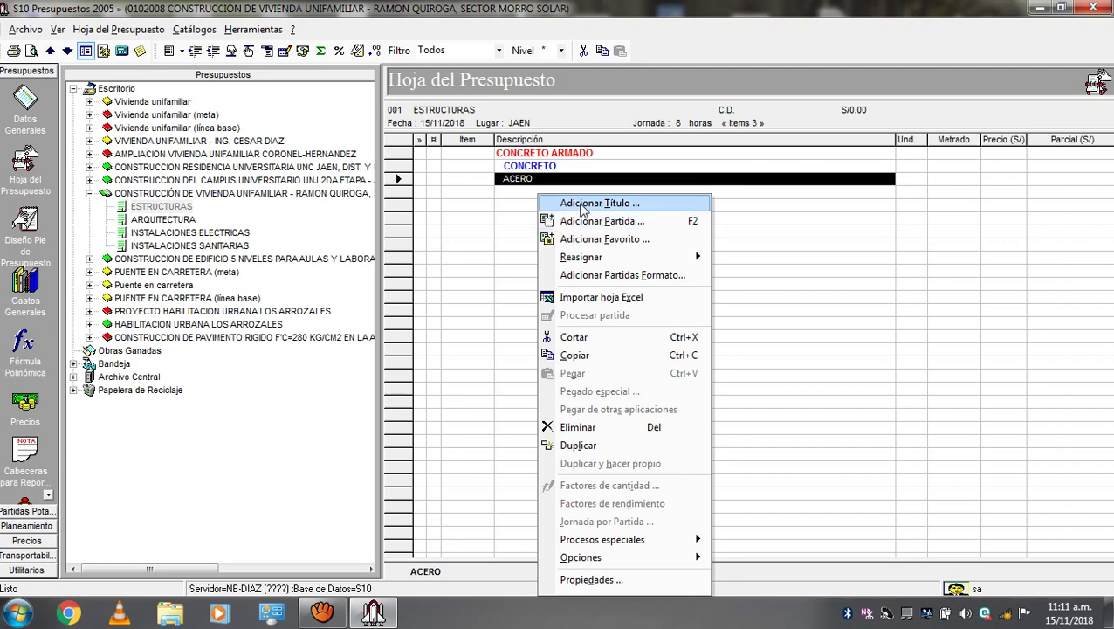
{"action": "left_click", "coordinate": [582, 208]}
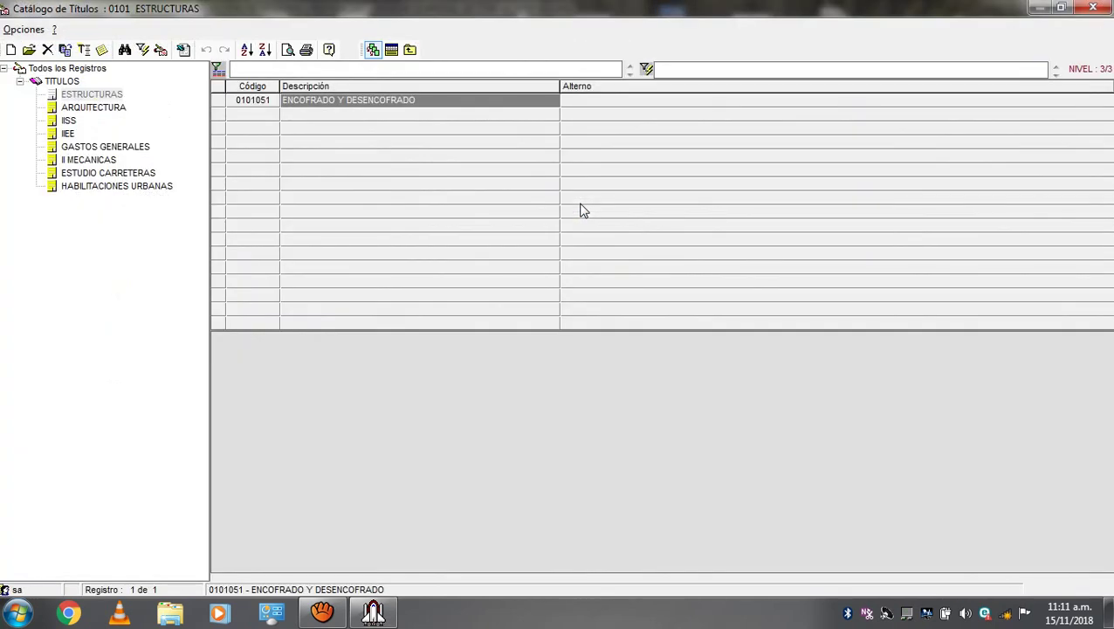
{"action": "left_click", "coordinate": [109, 95]}
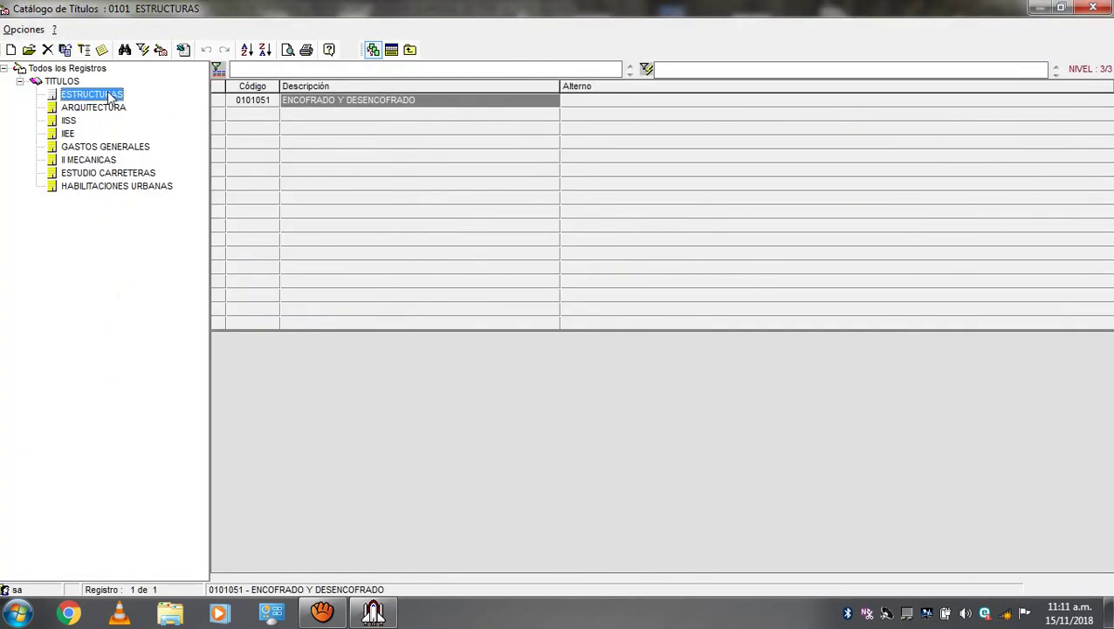
{"action": "left_click", "coordinate": [316, 102]}
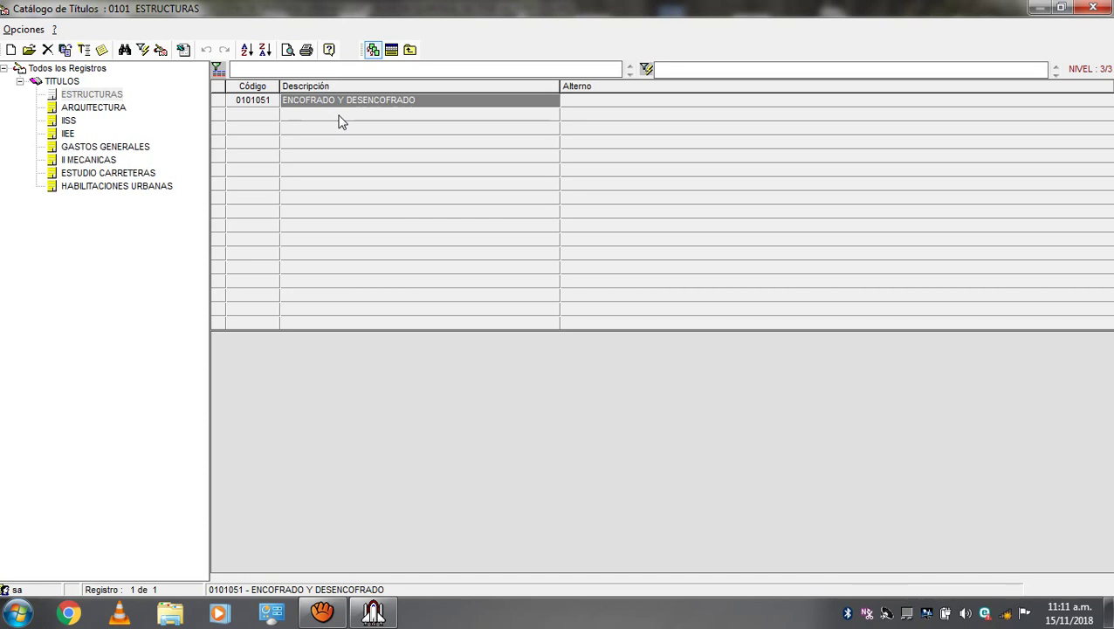
{"action": "right_click", "coordinate": [340, 120]}
{"action": "left_click", "coordinate": [384, 126]}
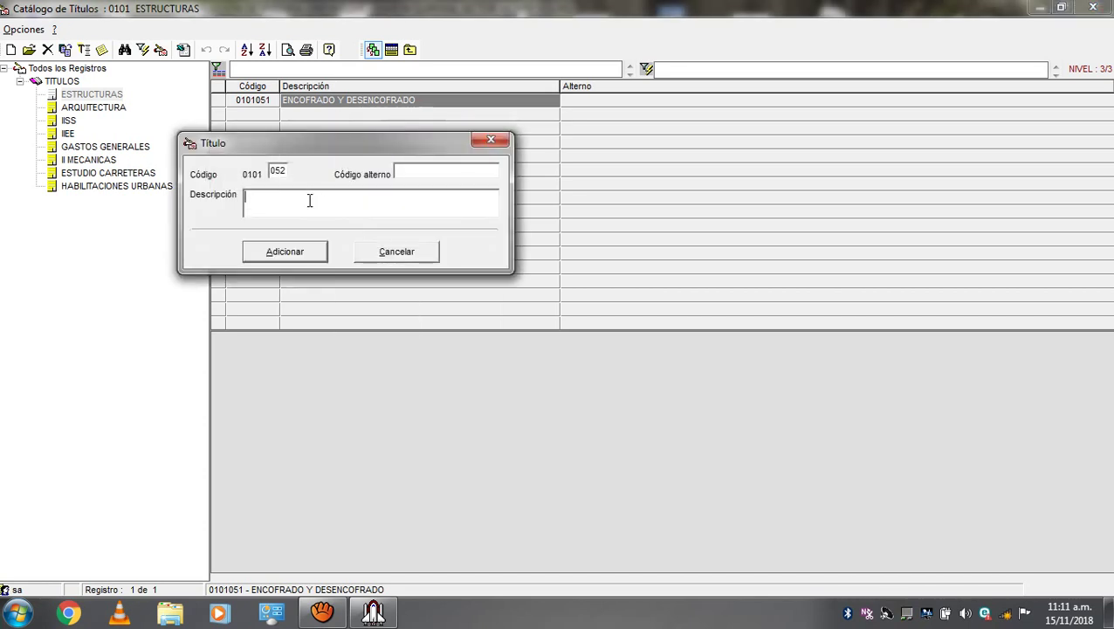
{"action": "type", "text": "ENCOFRADO Y DESENCOFRADO"}
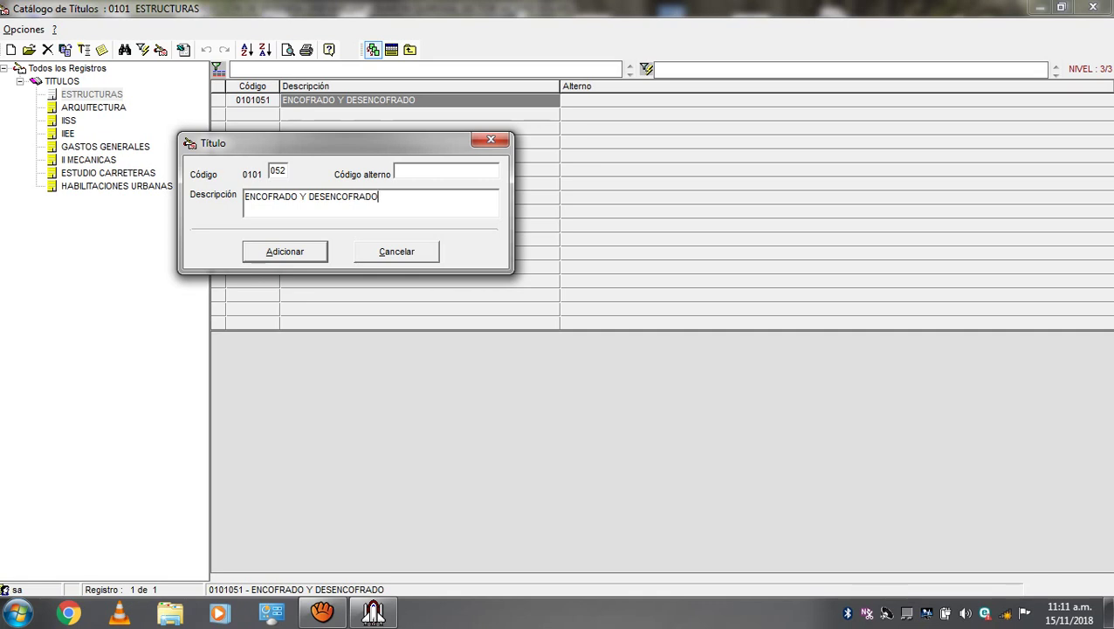
{"action": "left_click", "coordinate": [303, 252]}
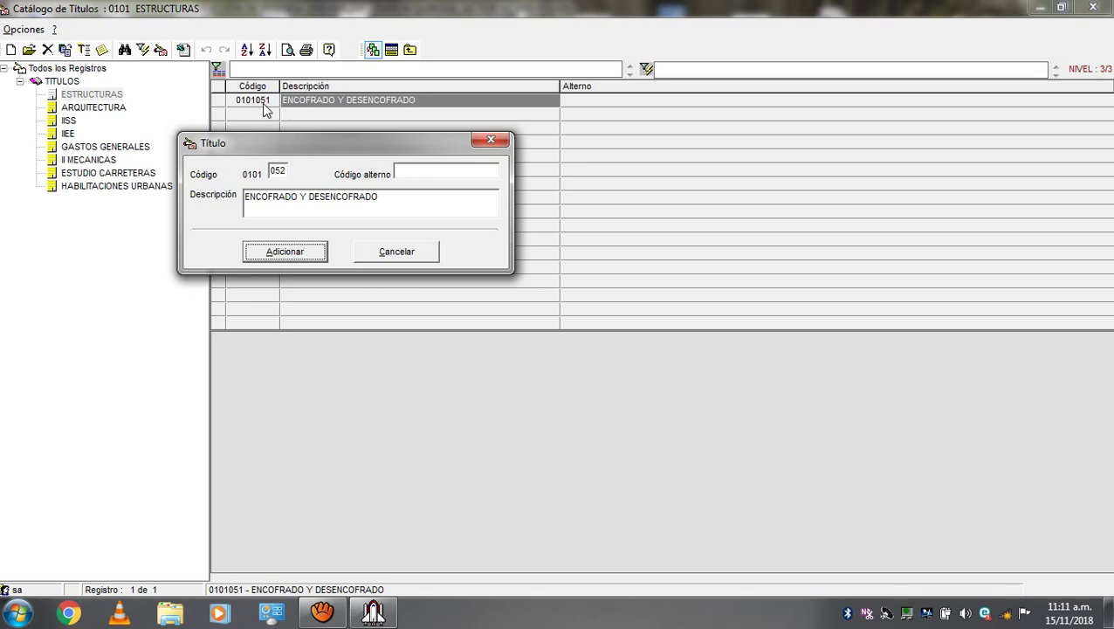
{"action": "key", "text": "Return"}
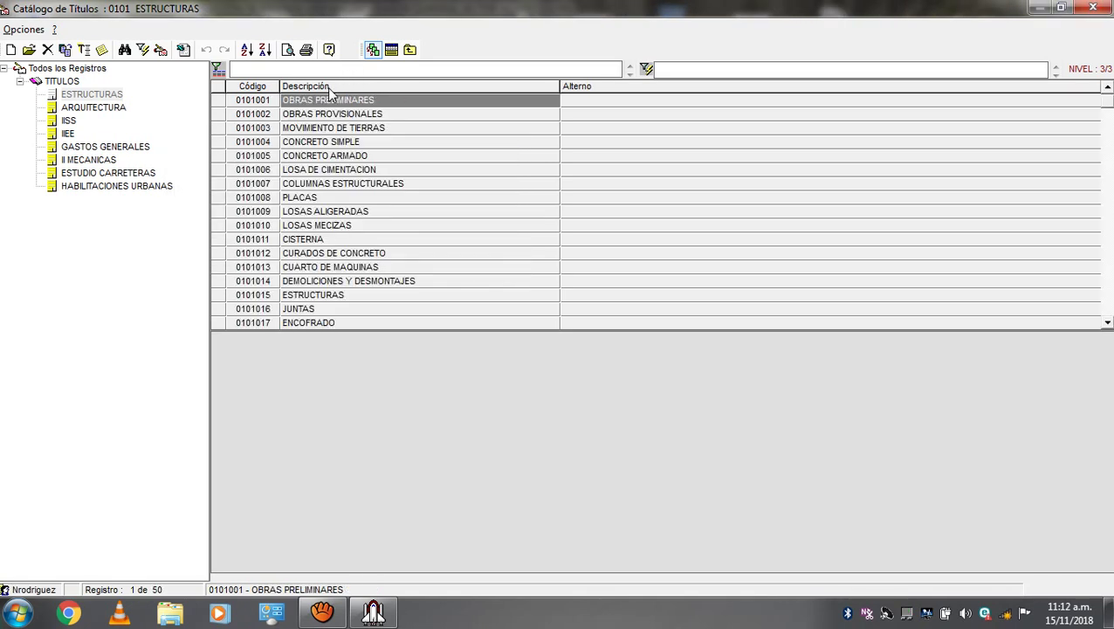
Step: Insert the title ENCOFRADO Y DESENCOFRADO with code 0101052 below ACERO and generate the item numbers of the budget sheet
{"action": "key", "text": "Down"}
{"action": "key", "text": "Down"}
{"action": "key", "text": "Down"}
{"action": "key", "text": "Down"}
{"action": "key", "text": "Down"}
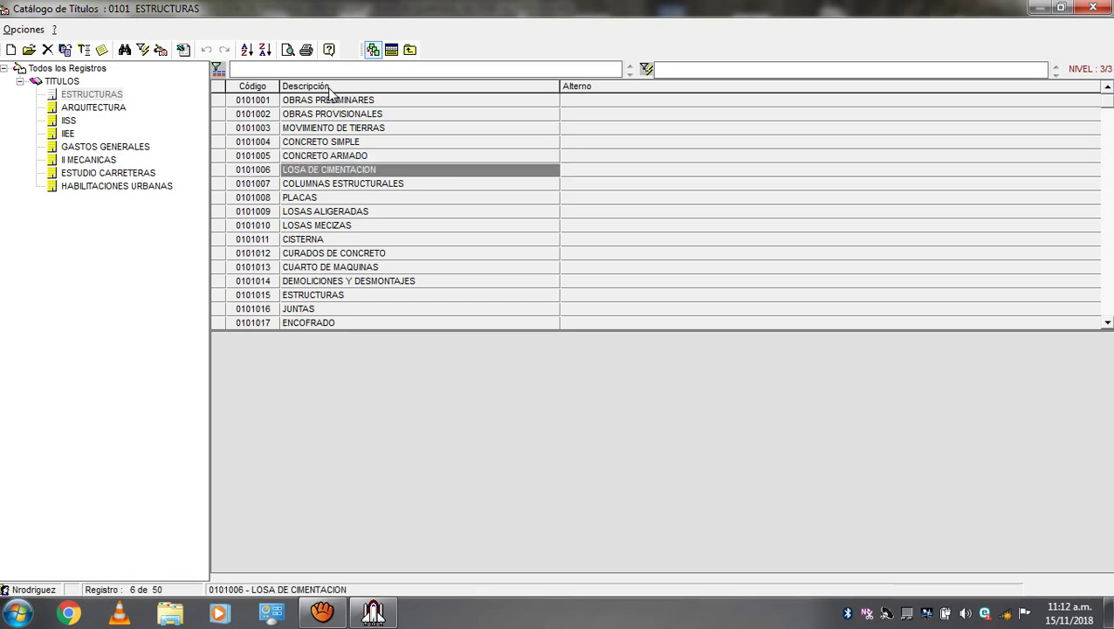
{"action": "key", "text": "Down"}
{"action": "key", "text": "Down"}
{"action": "key", "text": "Down"}
{"action": "key", "text": "Down"}
{"action": "key", "text": "Down"}
{"action": "key", "text": "Down"}
{"action": "key", "text": "Down"}
{"action": "key", "text": "Down"}
{"action": "key", "text": "Down"}
{"action": "key", "text": "Down"}
{"action": "key", "text": "Down"}
{"action": "key", "text": "Down"}
{"action": "key", "text": "Down"}
{"action": "key", "text": "Down"}
{"action": "key", "text": "Down"}
{"action": "key", "text": "Down"}
{"action": "key", "text": "Down"}
{"action": "key", "text": "Down"}
{"action": "key", "text": "Down"}
{"action": "key", "text": "Down"}
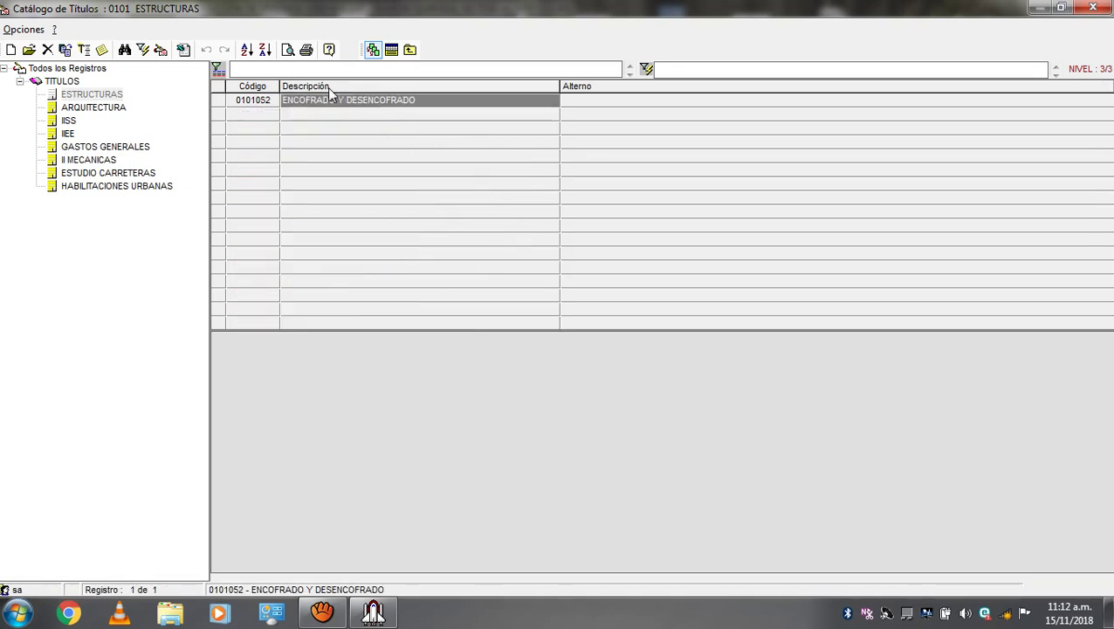
{"action": "key", "text": "Up"}
{"action": "key", "text": "Down"}
{"action": "key", "text": "Up"}
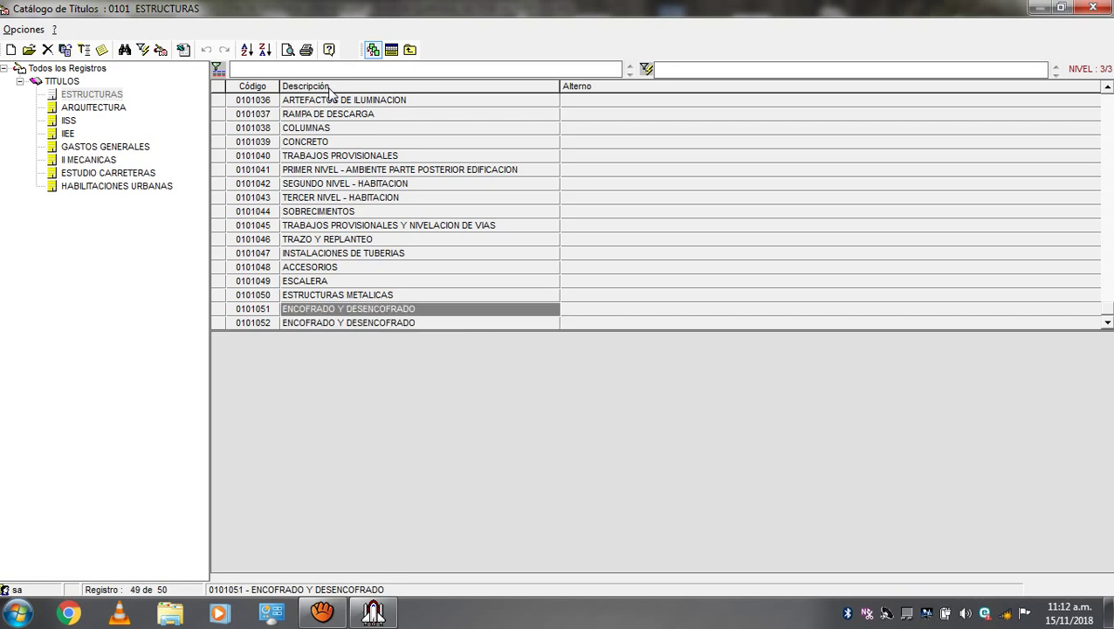
{"action": "key", "text": "Down"}
{"action": "key", "text": "Up"}
{"action": "key", "text": "Down"}
{"action": "key", "text": "Up"}
{"action": "key", "text": "Down"}
{"action": "key", "text": "Up"}
{"action": "key", "text": "Down"}
{"action": "key", "text": "Up"}
{"action": "key", "text": "Down"}
{"action": "key", "text": "Up"}
{"action": "key", "text": "Down"}
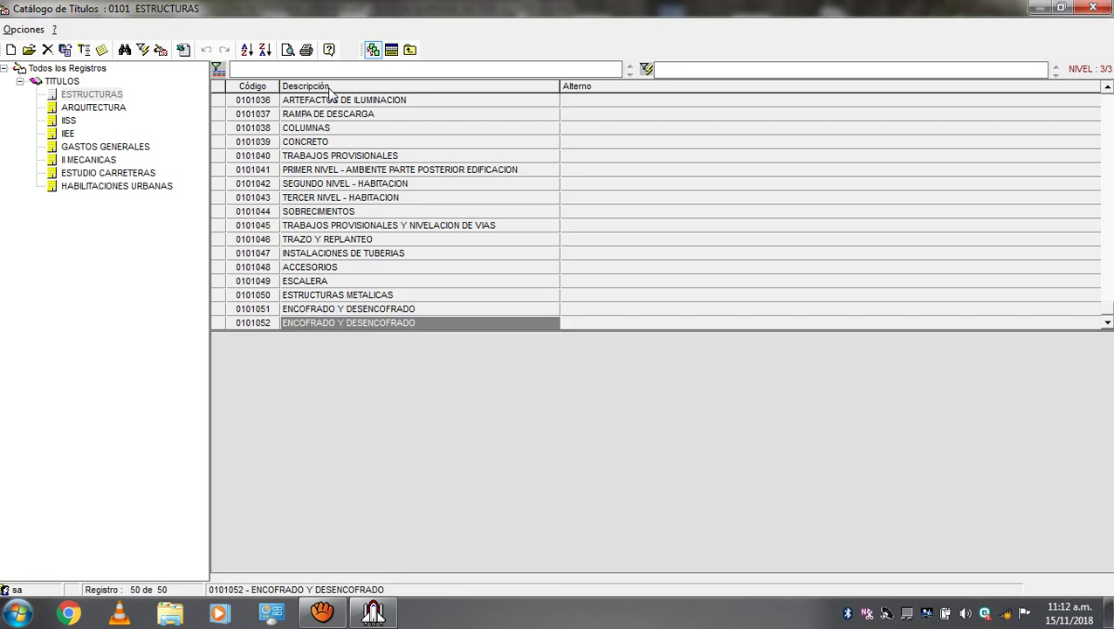
{"action": "key", "text": "Up"}
{"action": "key", "text": "Down"}
{"action": "key", "text": "Up"}
{"action": "key", "text": "Down"}
{"action": "key", "text": "Up"}
{"action": "key", "text": "Down"}
{"action": "left_click", "coordinate": [330, 325]}
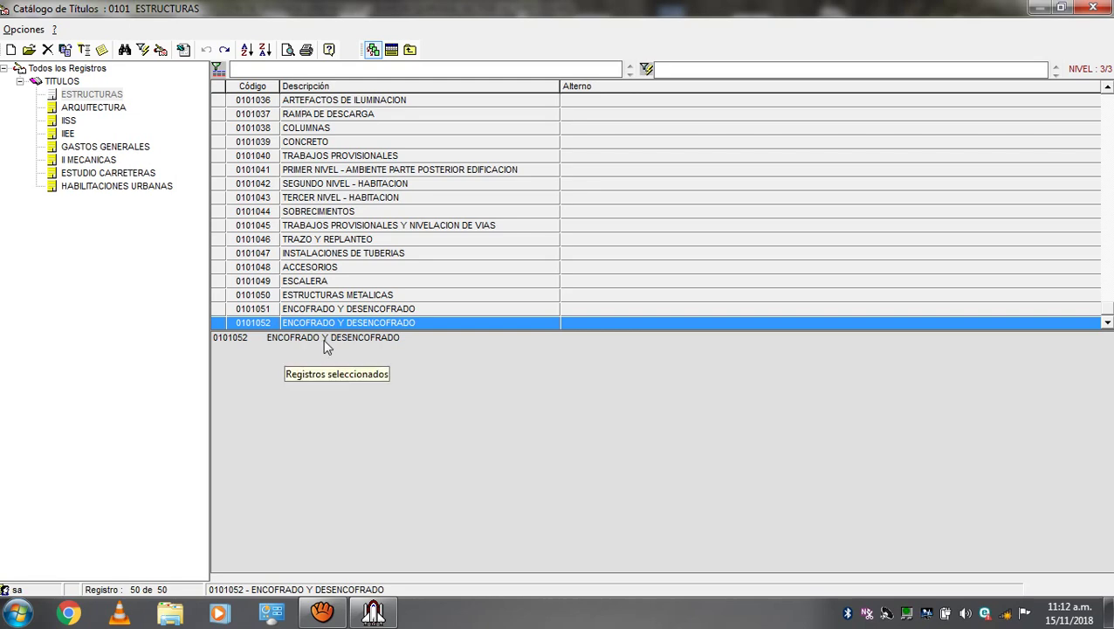
{"action": "left_click", "coordinate": [392, 50]}
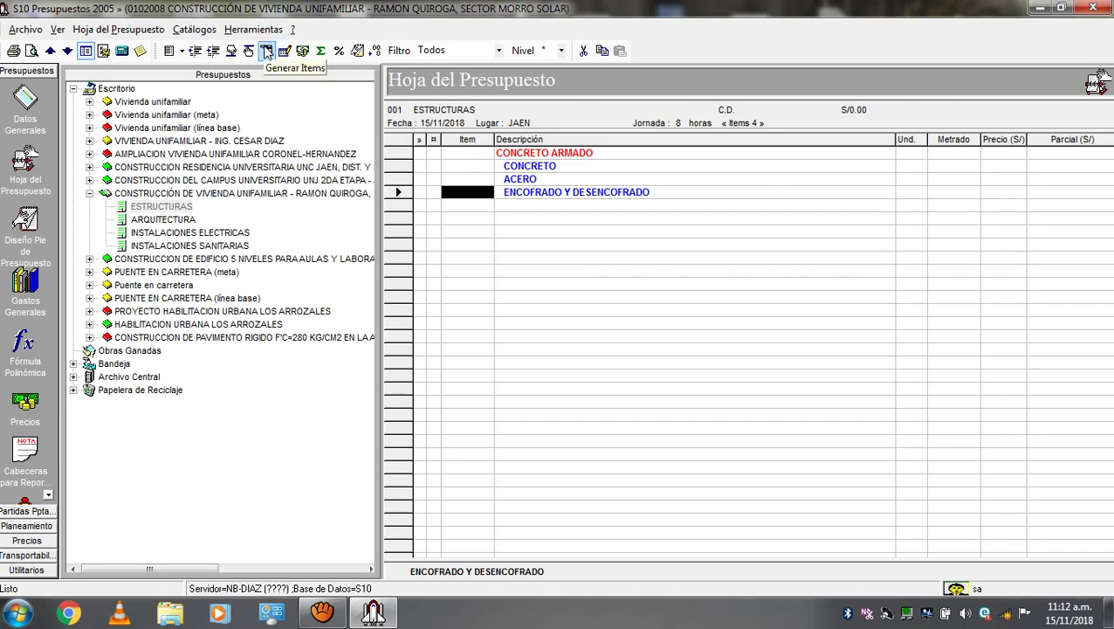
{"action": "left_click", "coordinate": [267, 52]}
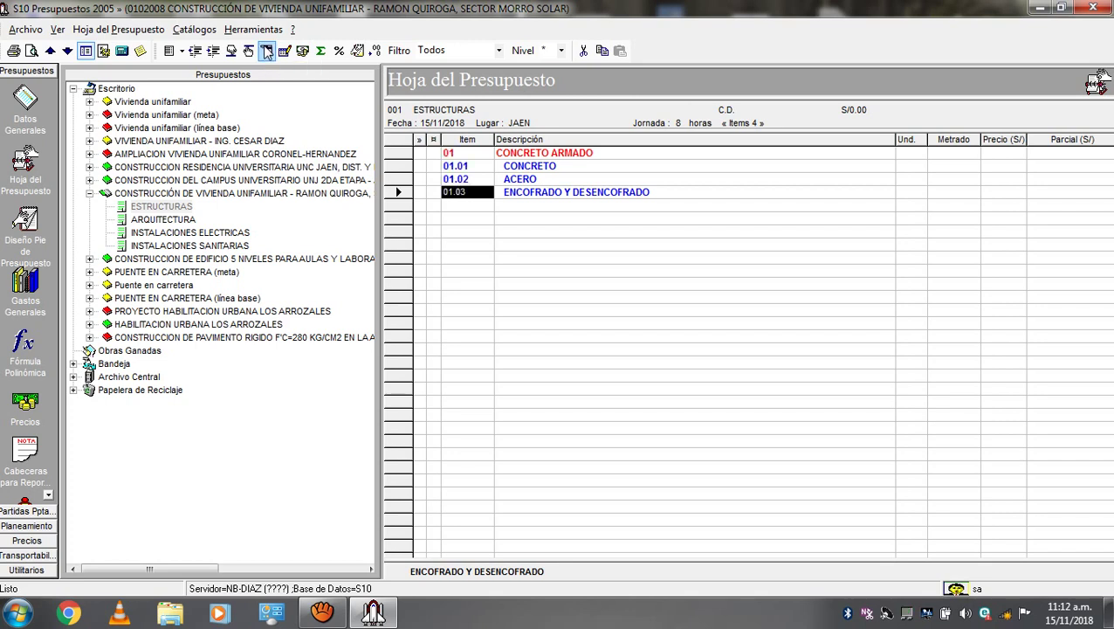
Step: Start adding a work item under CONCRETO, try filtering the CONCRETO, MORTERO, JUNTAS group by CON, and clear the filter
{"action": "left_click", "coordinate": [454, 170]}
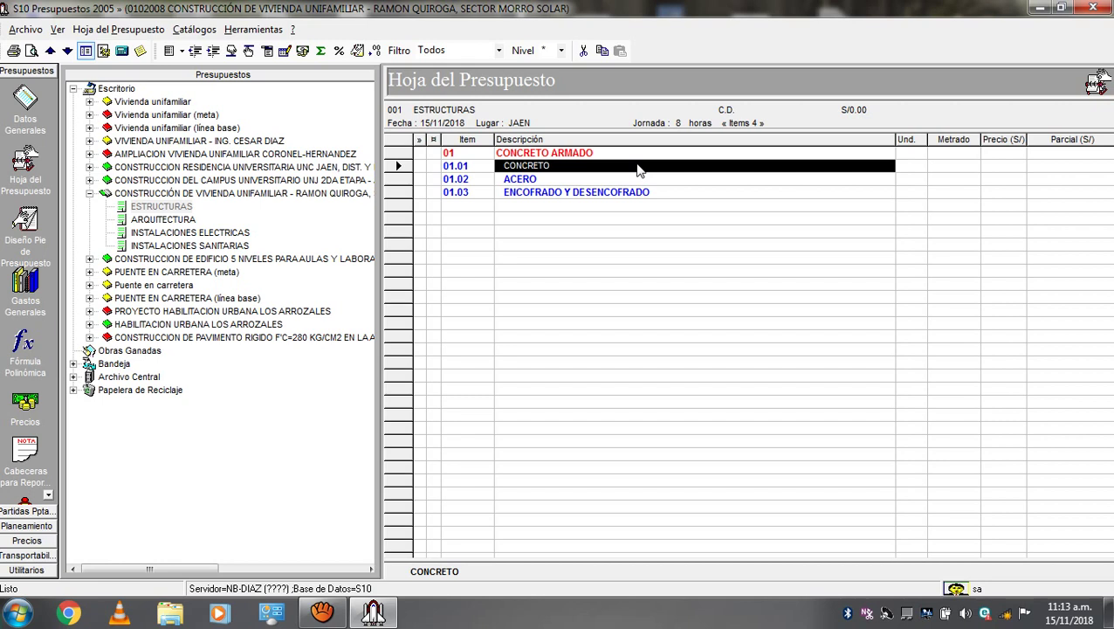
{"action": "right_click", "coordinate": [548, 171]}
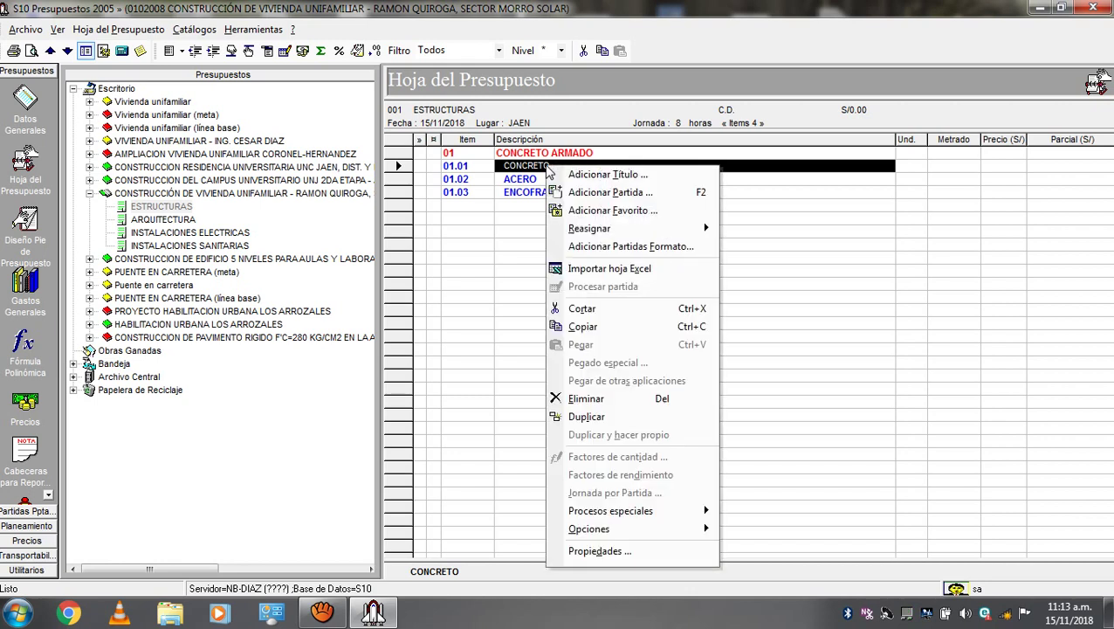
{"action": "left_click", "coordinate": [602, 194]}
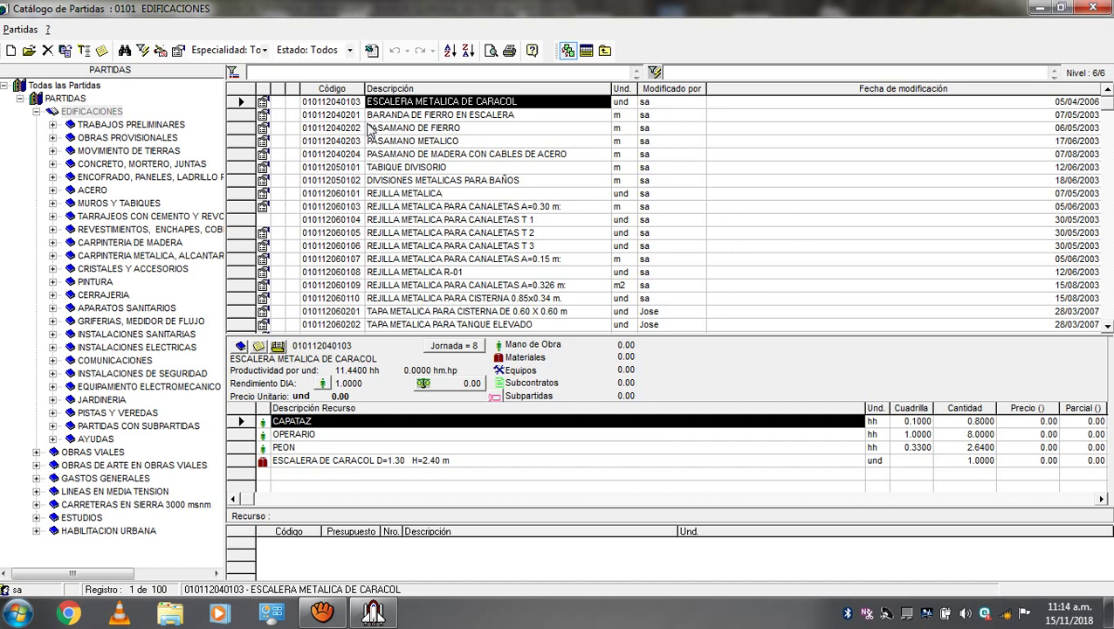
{"action": "left_click", "coordinate": [103, 165]}
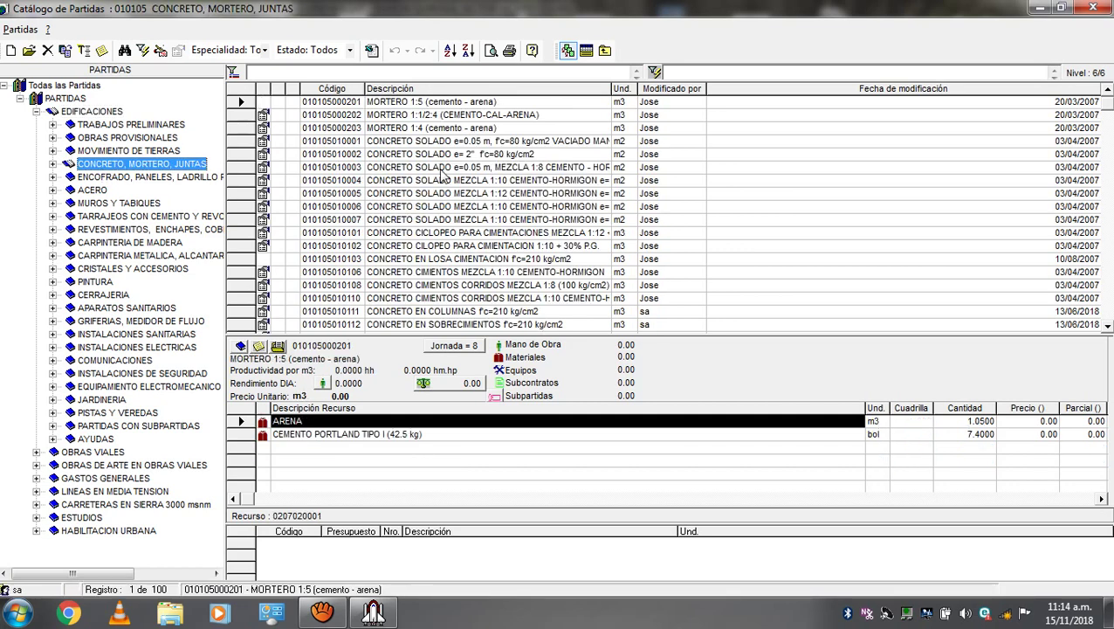
{"action": "left_click", "coordinate": [472, 198]}
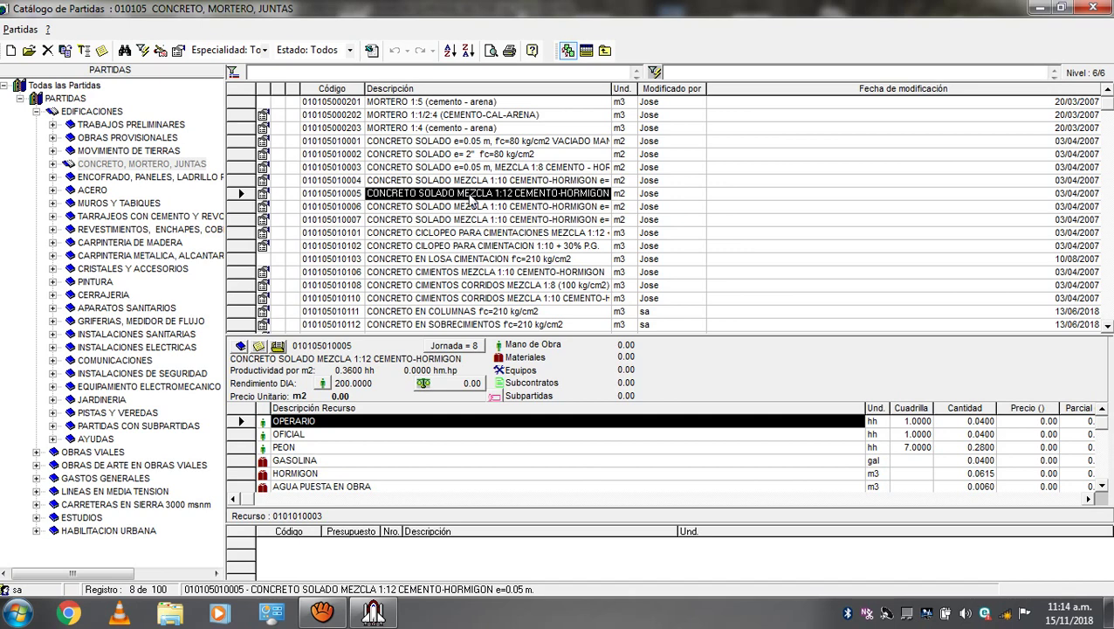
{"action": "type", "text": "CON"}
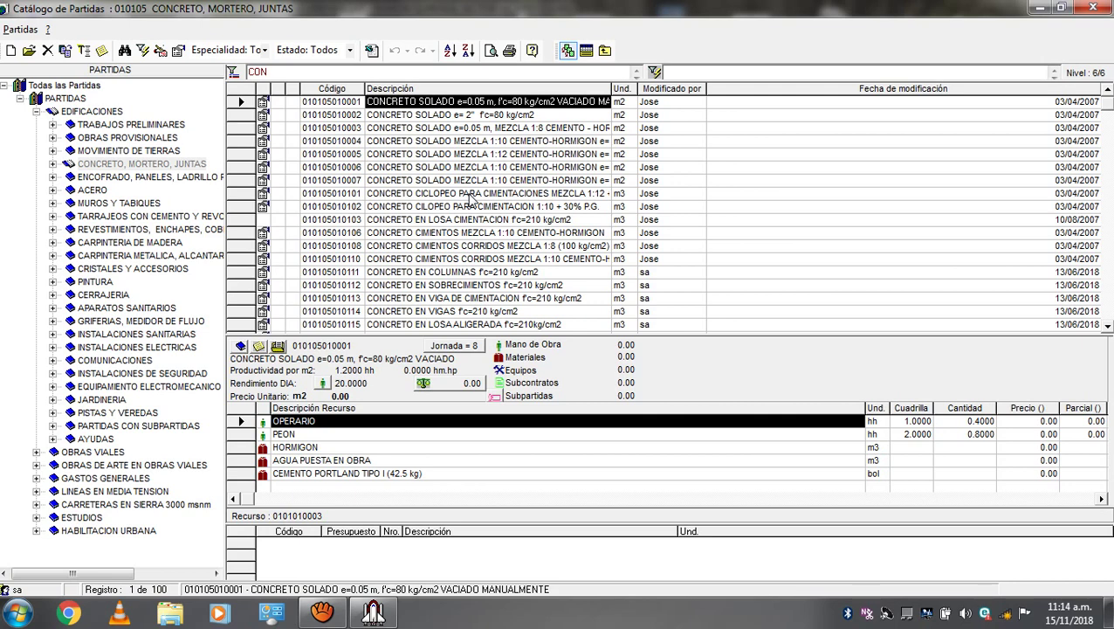
{"action": "key", "text": "BackSpace"}
{"action": "key", "text": "BackSpace"}
{"action": "key", "text": "BackSpace"}
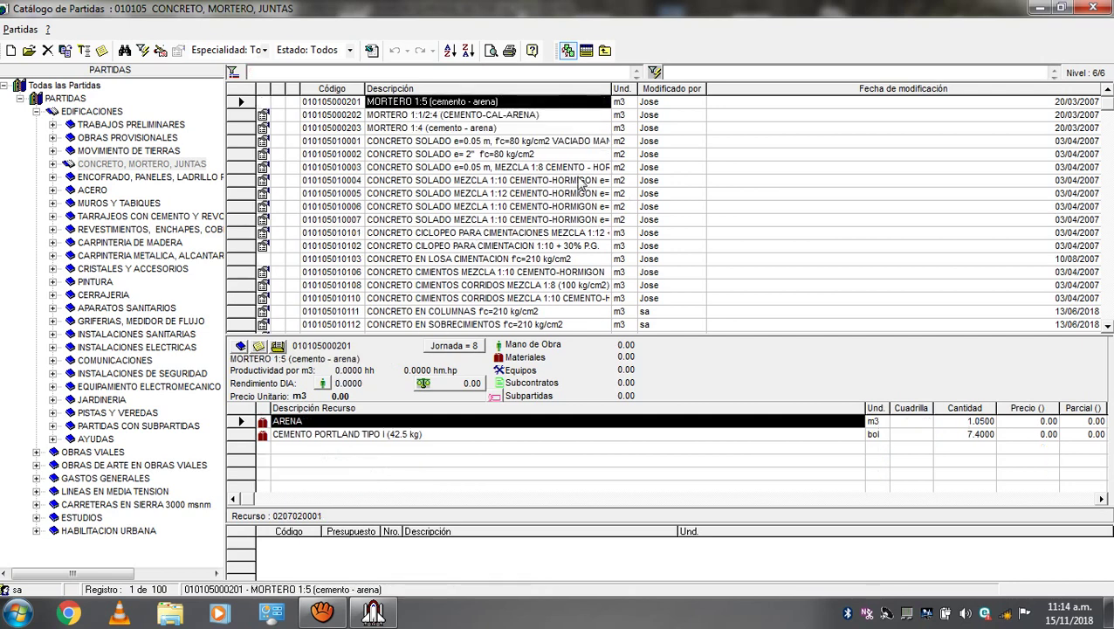
Step: Search all work items of the EDIFICACIONES group for descriptions starting with COL
{"action": "left_click", "coordinate": [91, 113]}
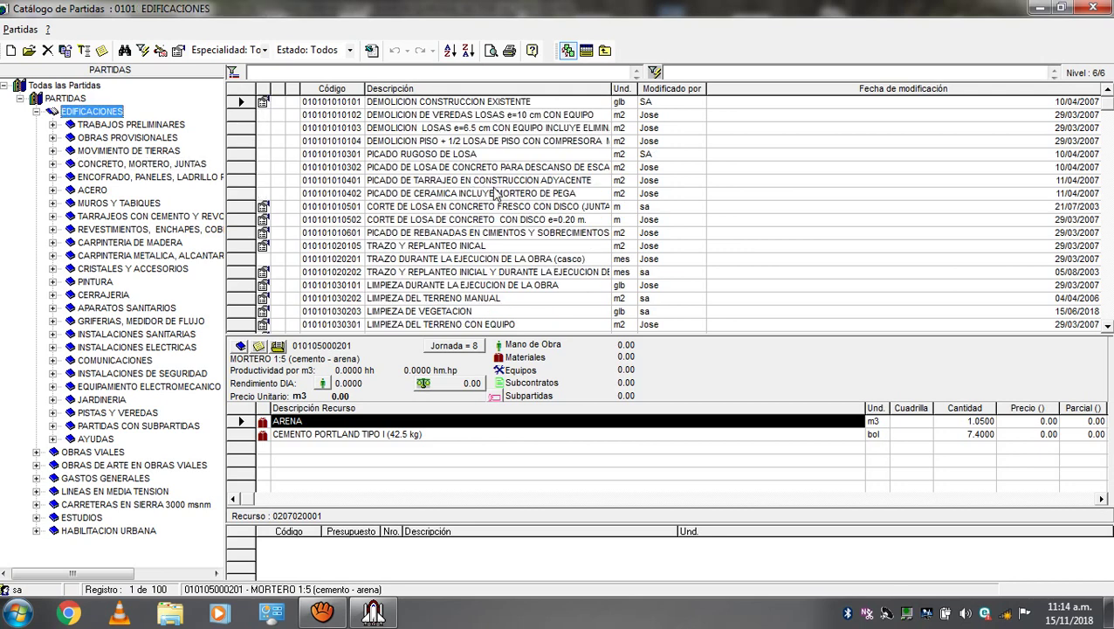
{"action": "left_click", "coordinate": [495, 184]}
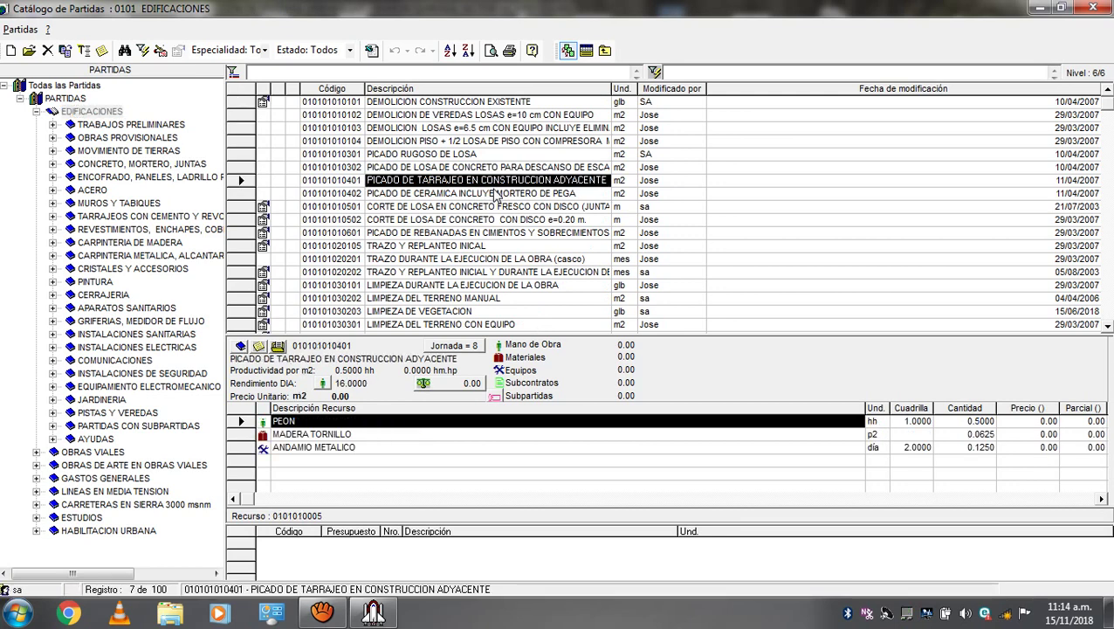
{"action": "type", "text": "COL"}
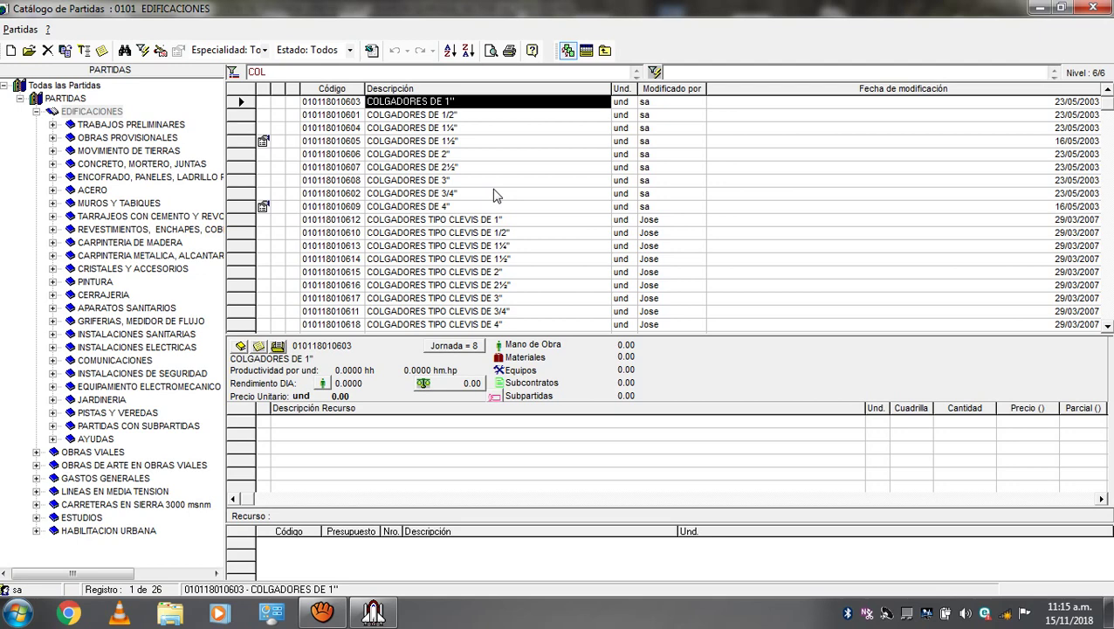
Step: Expand CONCRETO, MORTERO, JUNTAS and CONCRETO HECHO EN OBRA, widen the group tree, and show the CONCRETO HECHO EN OBRA PARA COLUMNAS items
{"action": "double_click", "coordinate": [111, 165]}
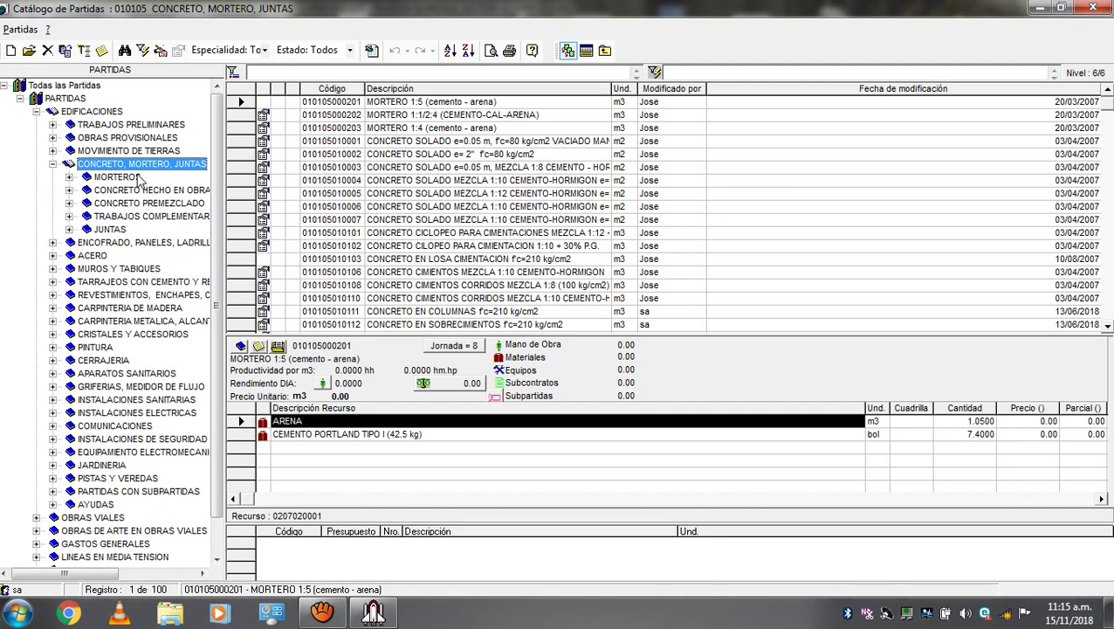
{"action": "left_click_drag", "start_coordinate": [224, 192], "coordinate": [265, 192]}
{"action": "left_click", "coordinate": [174, 192]}
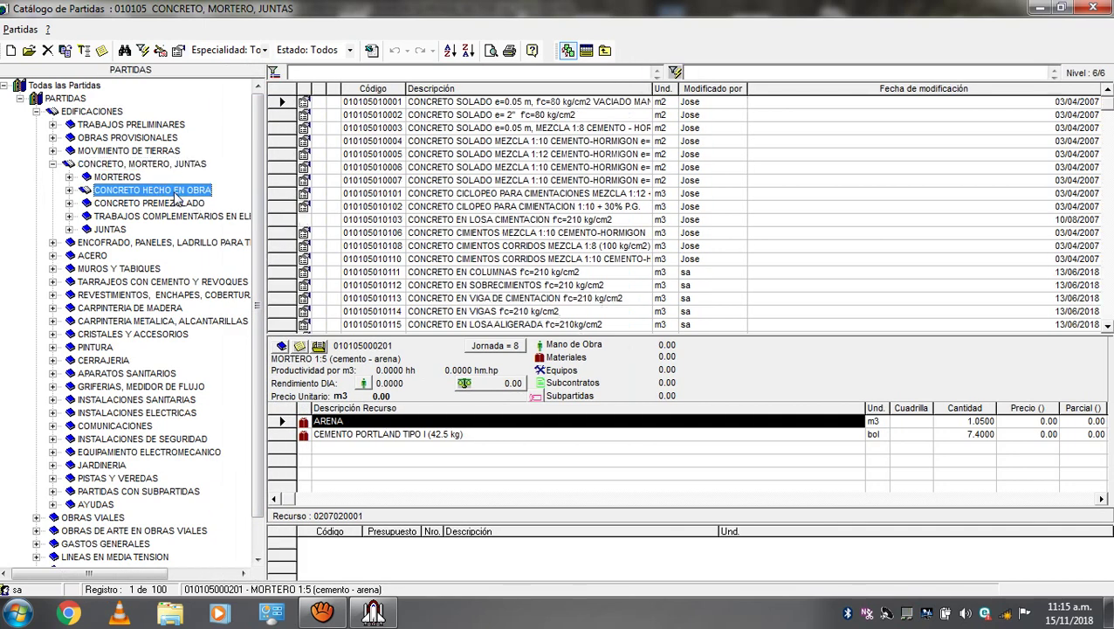
{"action": "left_click", "coordinate": [70, 189]}
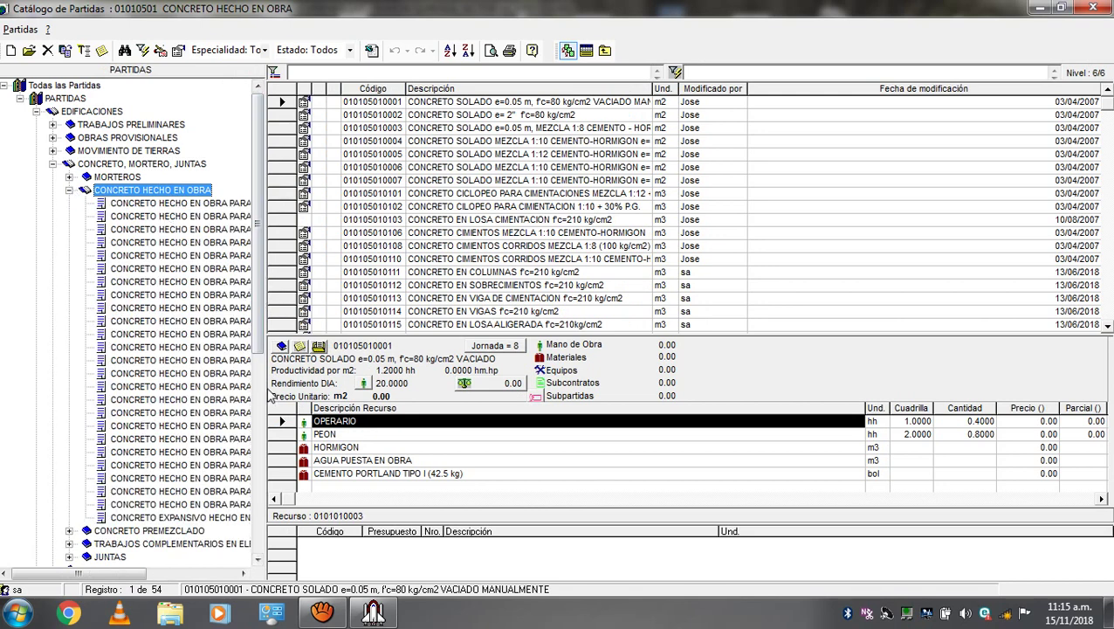
{"action": "left_click_drag", "start_coordinate": [265, 397], "coordinate": [371, 401]}
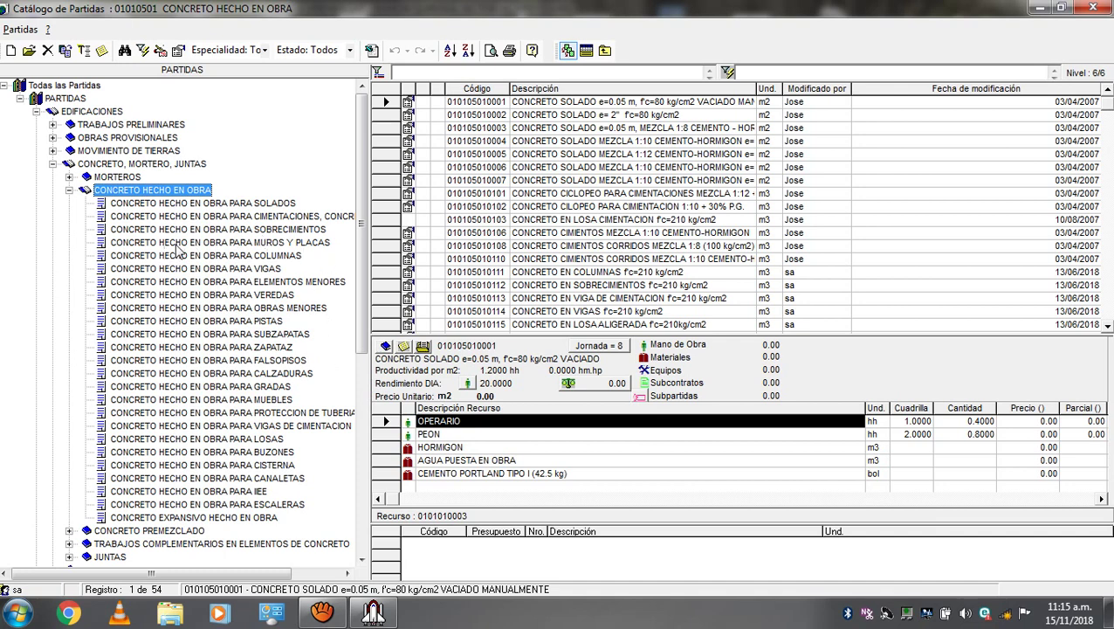
{"action": "left_click", "coordinate": [291, 255]}
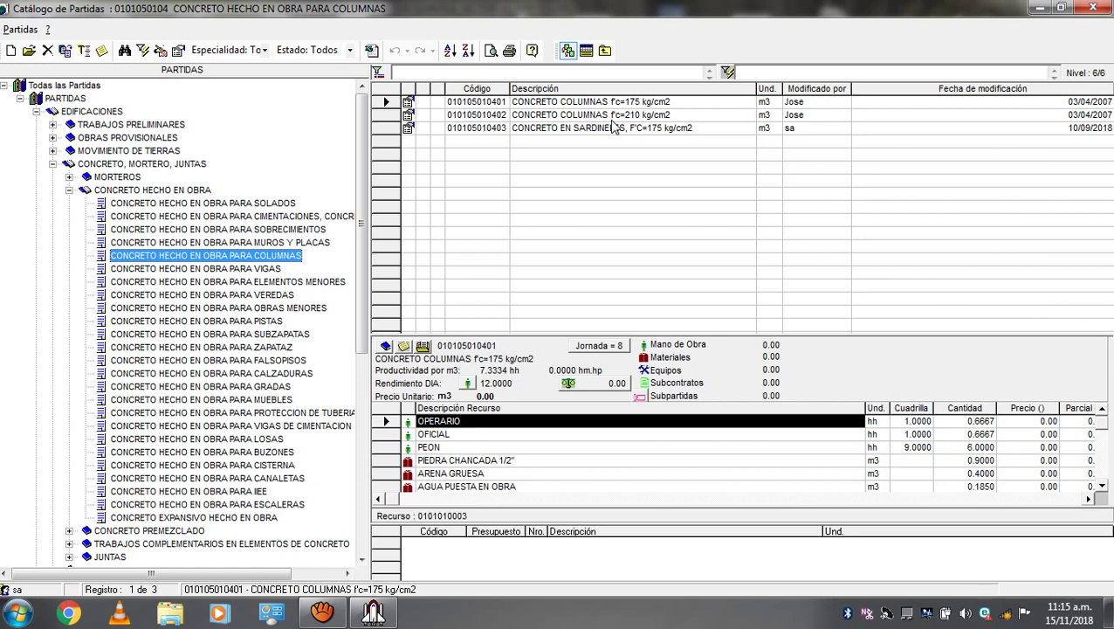
Step: Create the work item COLUMNAS f'c=210 kg/cm2 with unit m3 in the CONCRETO HECHO EN OBRA PARA COLUMNAS group
{"action": "right_click", "coordinate": [565, 154]}
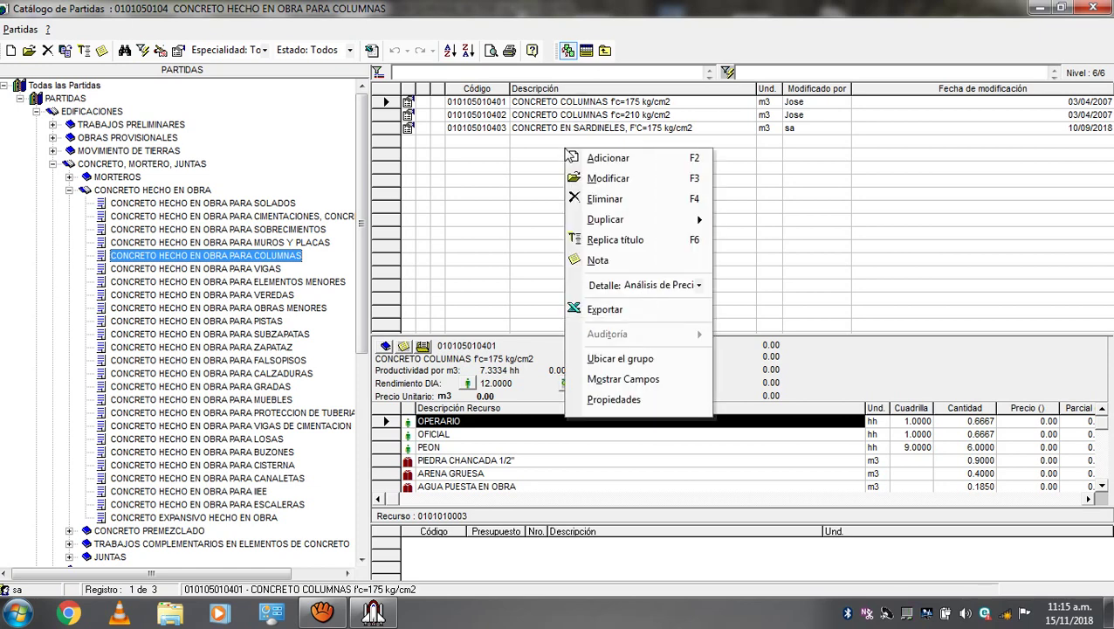
{"action": "left_click", "coordinate": [591, 159]}
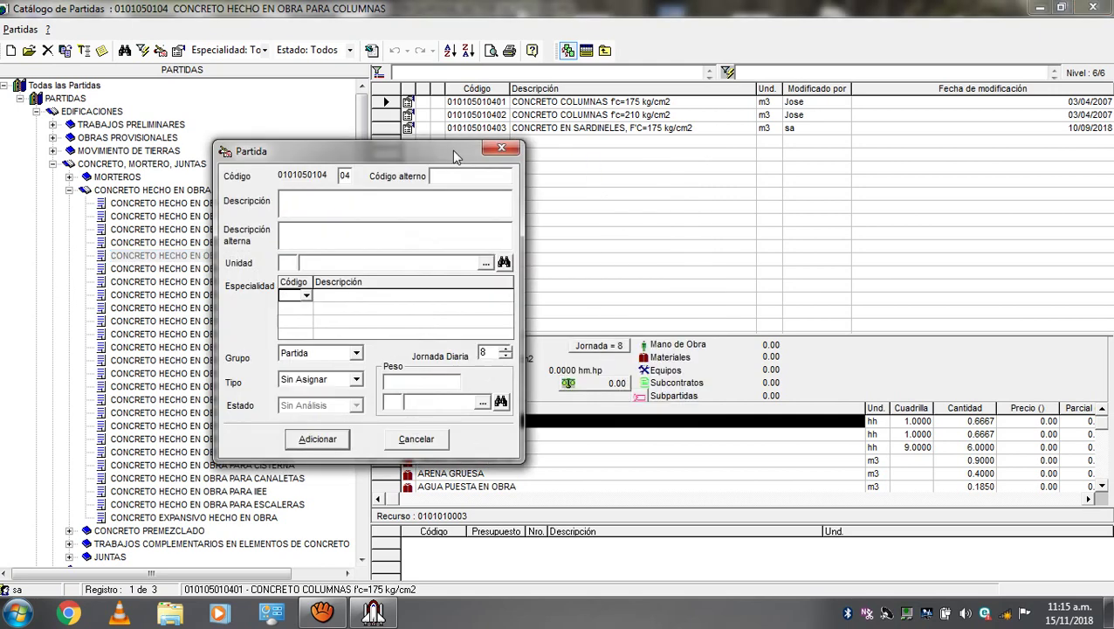
{"action": "left_click_drag", "start_coordinate": [447, 148], "coordinate": [584, 169]}
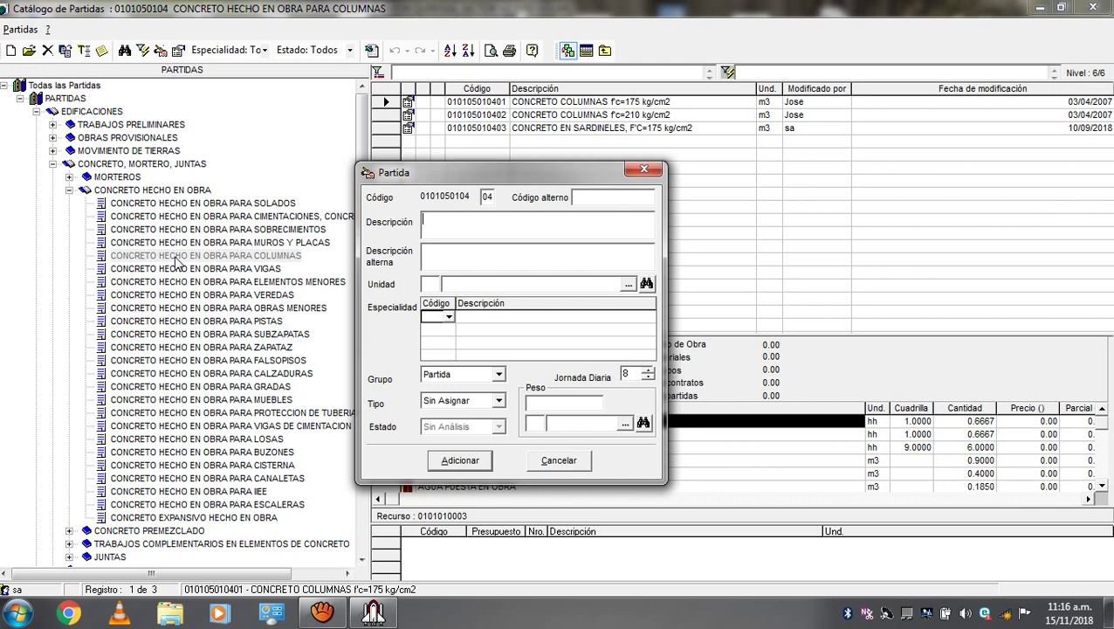
{"action": "type", "text": "CONCETO"}
{"action": "key", "text": "BackSpace"}
{"action": "key", "text": "BackSpace"}
{"action": "type", "text": "RETO"}
{"action": "key", "text": "BackSpace"}
{"action": "key", "text": "BackSpace"}
{"action": "key", "text": "BackSpace"}
{"action": "key", "text": "BackSpace"}
{"action": "key", "text": "BackSpace"}
{"action": "key", "text": "BackSpace"}
{"action": "key", "text": "BackSpace"}
{"action": "key", "text": "BackSpace"}
{"action": "type", "text": "COLUMNAS f'c=210 "}
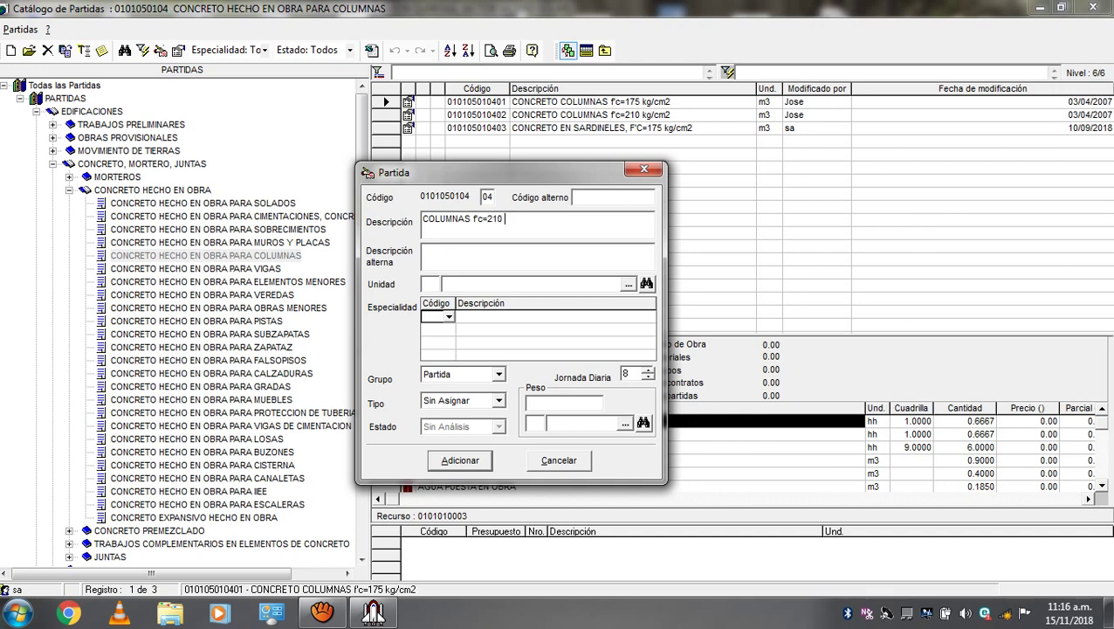
{"action": "type", "text": "kg/cm2"}
{"action": "left_click", "coordinate": [478, 283]}
{"action": "type", "text": "m3"}
{"action": "left_click", "coordinate": [488, 466]}
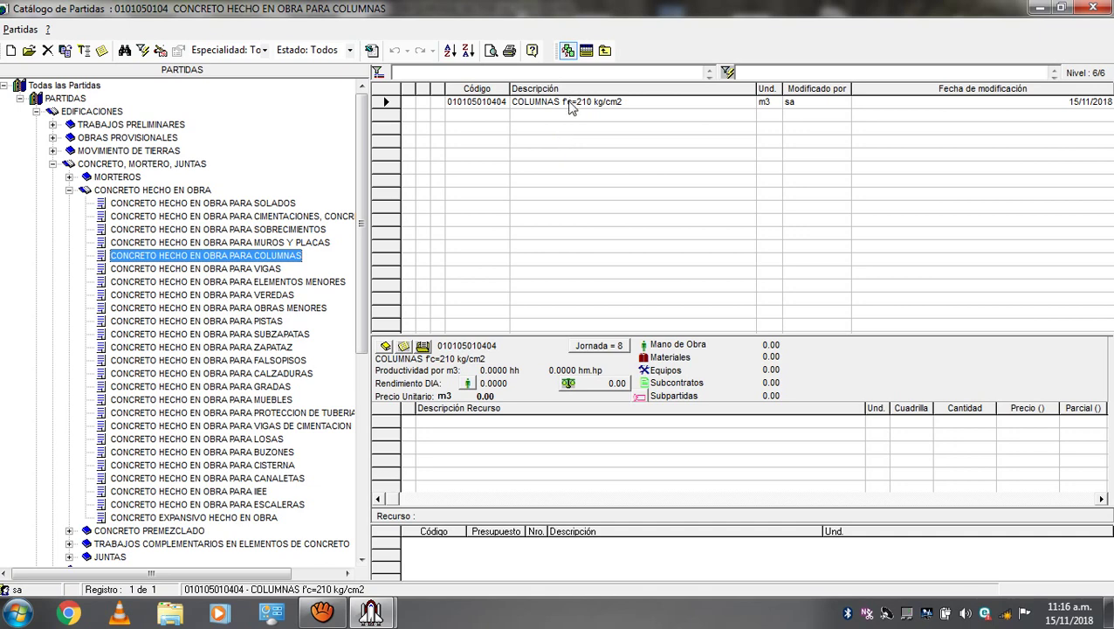
Step: Insert the catalogue work item COLUMNAS f'c=210 kg/cm2 into the budget sheet beneath the CONCRETO subtitle
{"action": "left_click", "coordinate": [570, 104]}
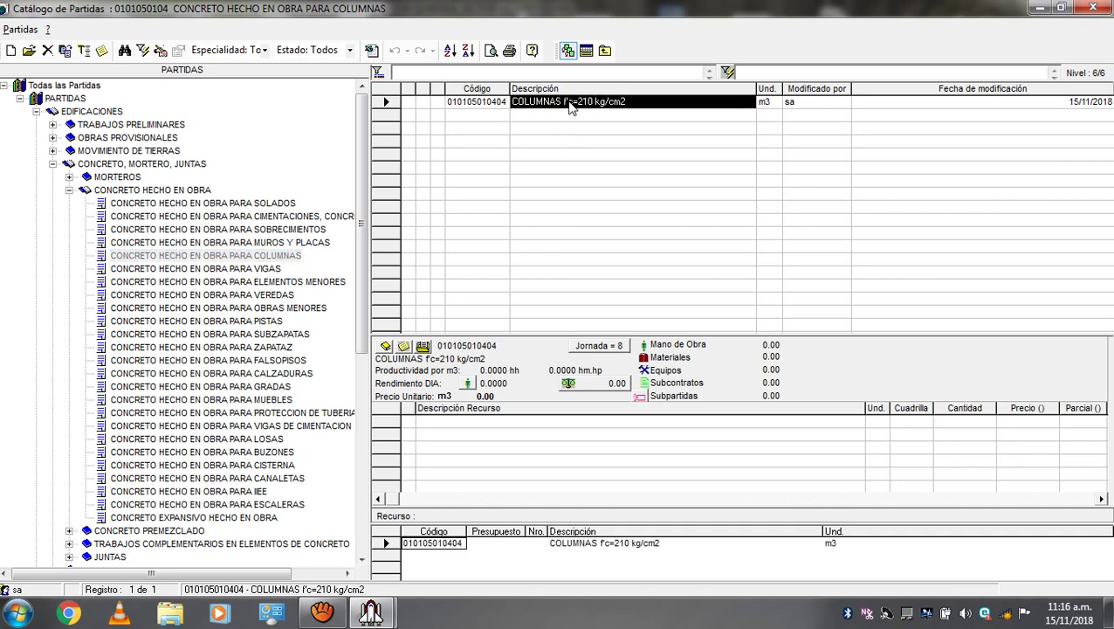
{"action": "left_click", "coordinate": [587, 51]}
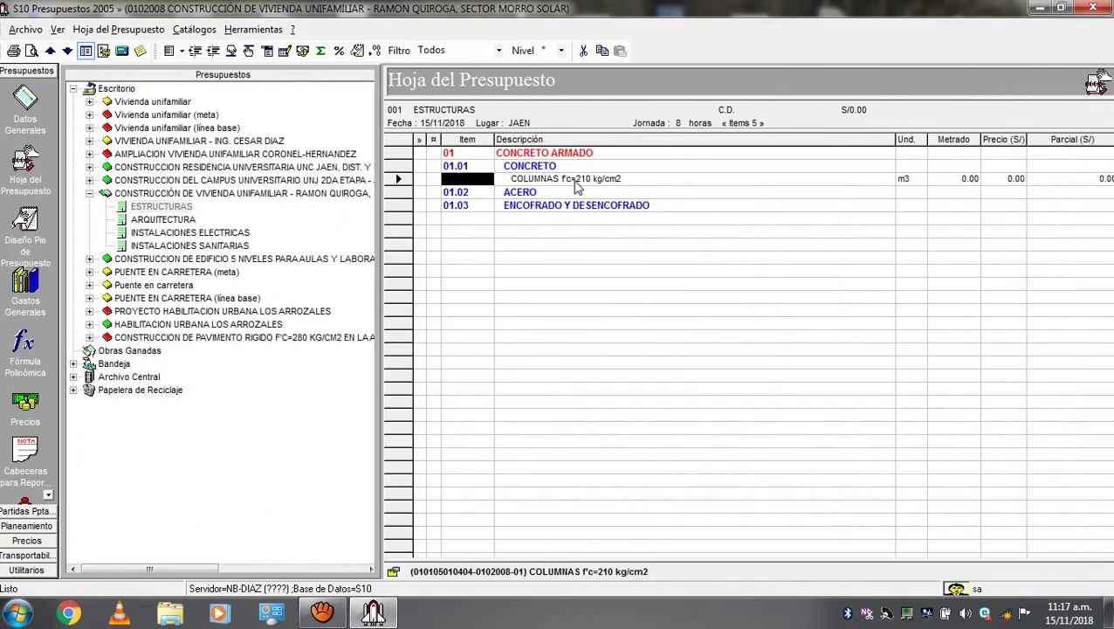
{"action": "left_click", "coordinate": [576, 181]}
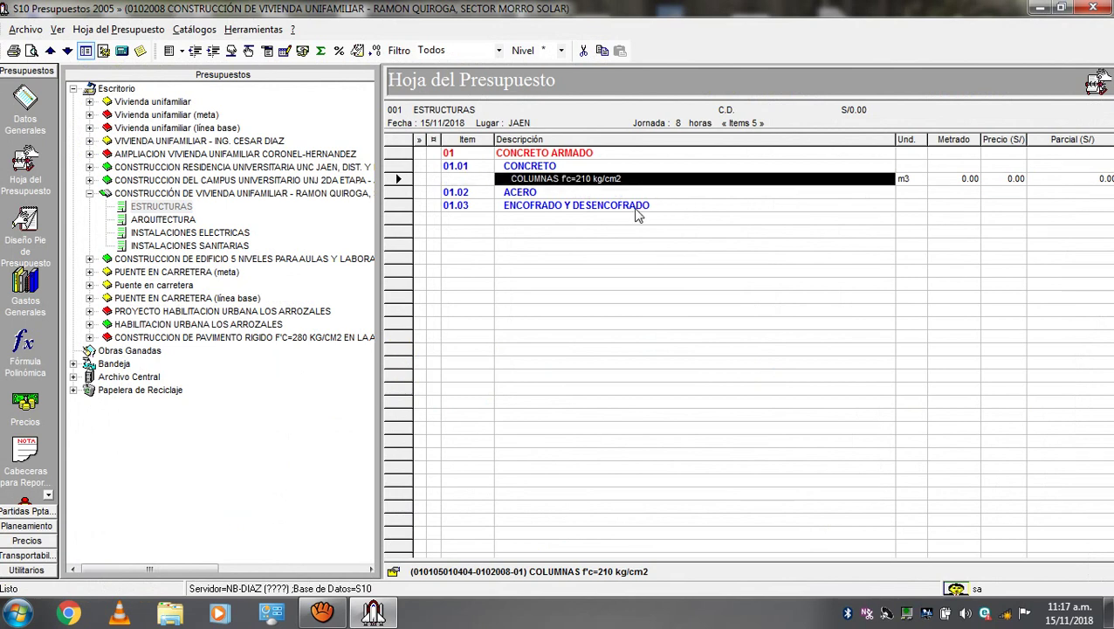
{"action": "left_click", "coordinate": [637, 208]}
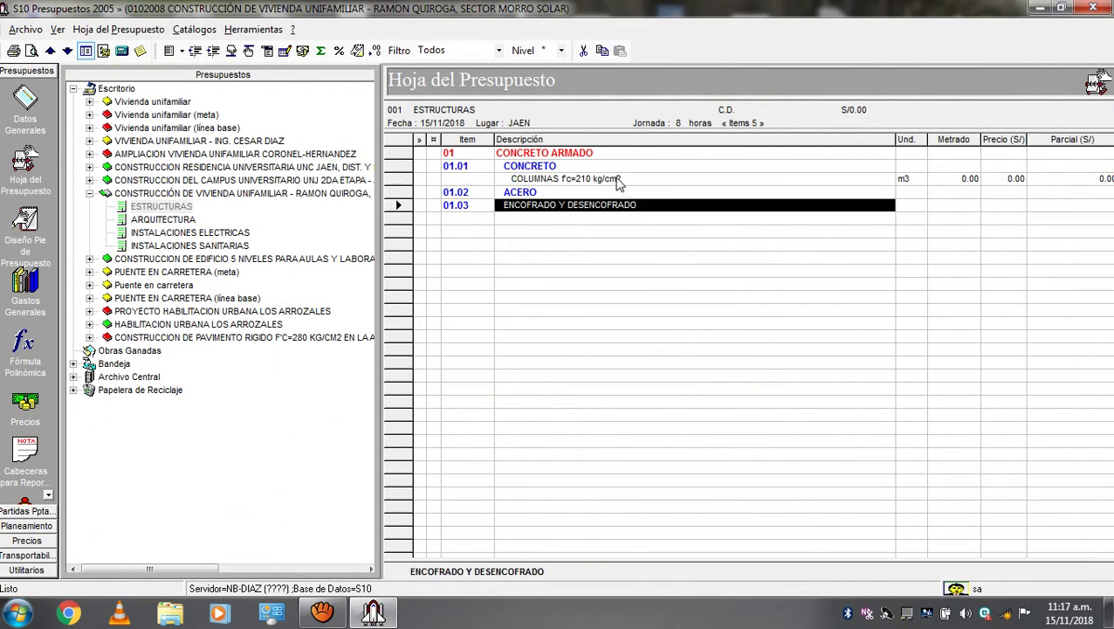
{"action": "left_click", "coordinate": [617, 181]}
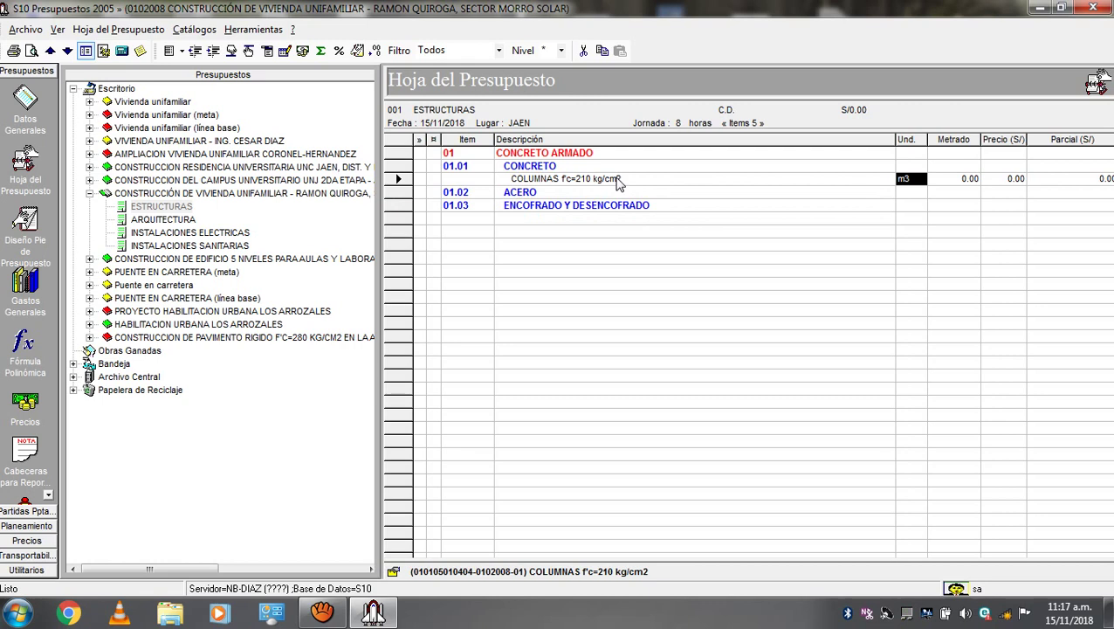
{"action": "left_click", "coordinate": [616, 181]}
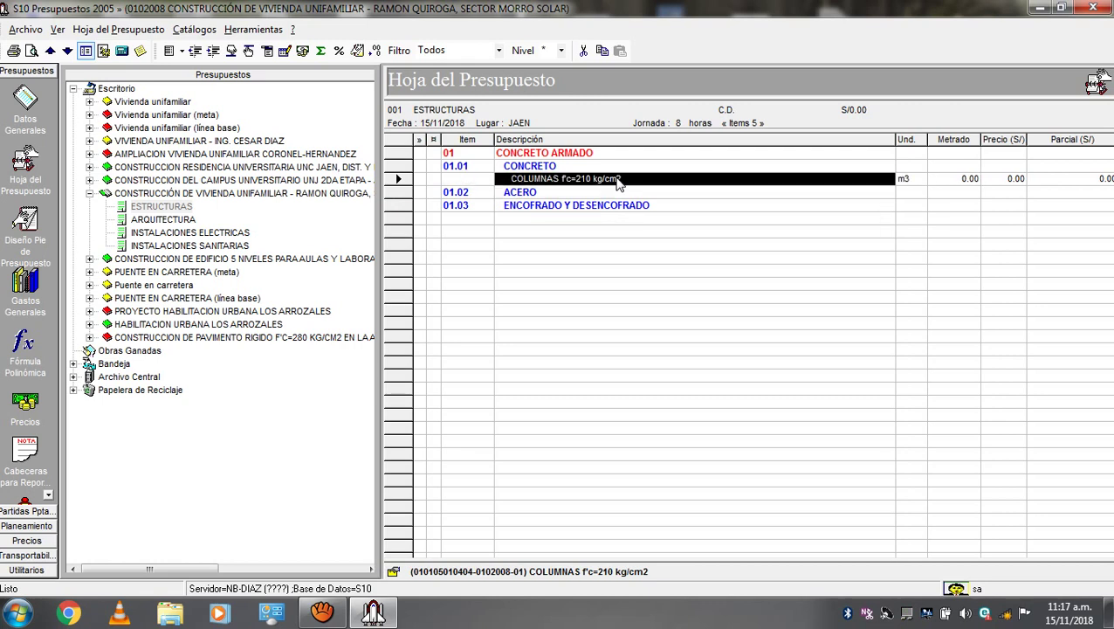
{"action": "key", "text": "Up"}
{"action": "key", "text": "Up"}
{"action": "left_click", "coordinate": [616, 181]}
{"action": "key", "text": "Up"}
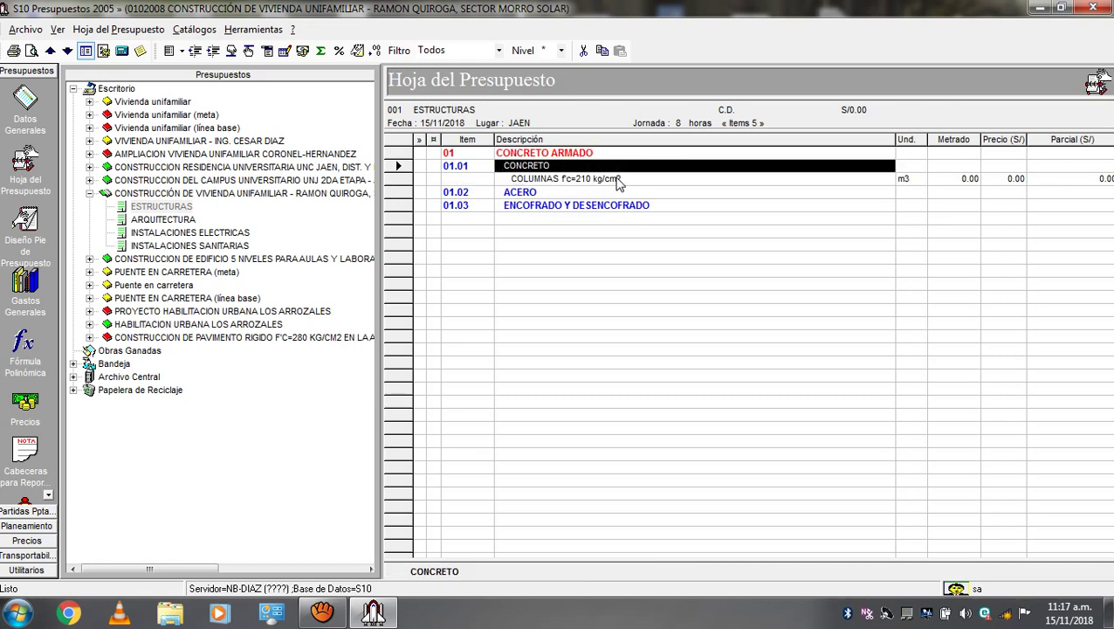
{"action": "left_click", "coordinate": [616, 181]}
{"action": "key", "text": "Up"}
{"action": "key", "text": "Up"}
{"action": "key", "text": "Down"}
{"action": "key", "text": "Up"}
{"action": "key", "text": "Down"}
{"action": "key", "text": "Up"}
{"action": "key", "text": "Down"}
{"action": "key", "text": "Up"}
{"action": "key", "text": "Down"}
{"action": "key", "text": "Up"}
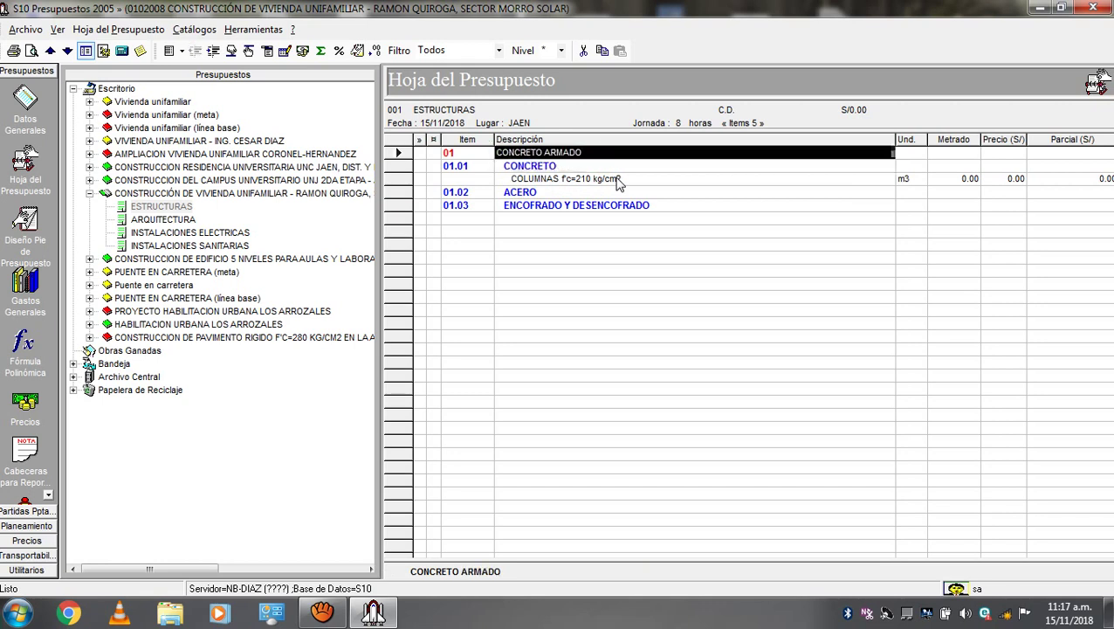
{"action": "key", "text": "Down"}
{"action": "key", "text": "Left"}
{"action": "key", "text": "Up"}
{"action": "key", "text": "Down"}
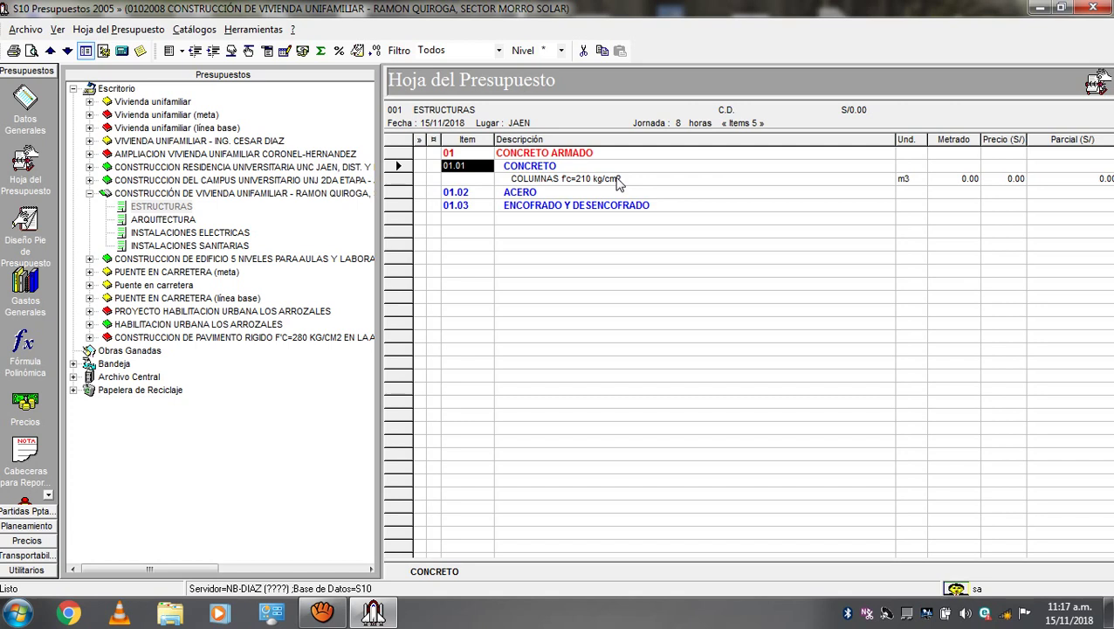
Step: Set the quantity (Metrado) of the COLUMNAS f'c=210 kg/cm2 work item to 3.56 m3
{"action": "left_click", "coordinate": [617, 179]}
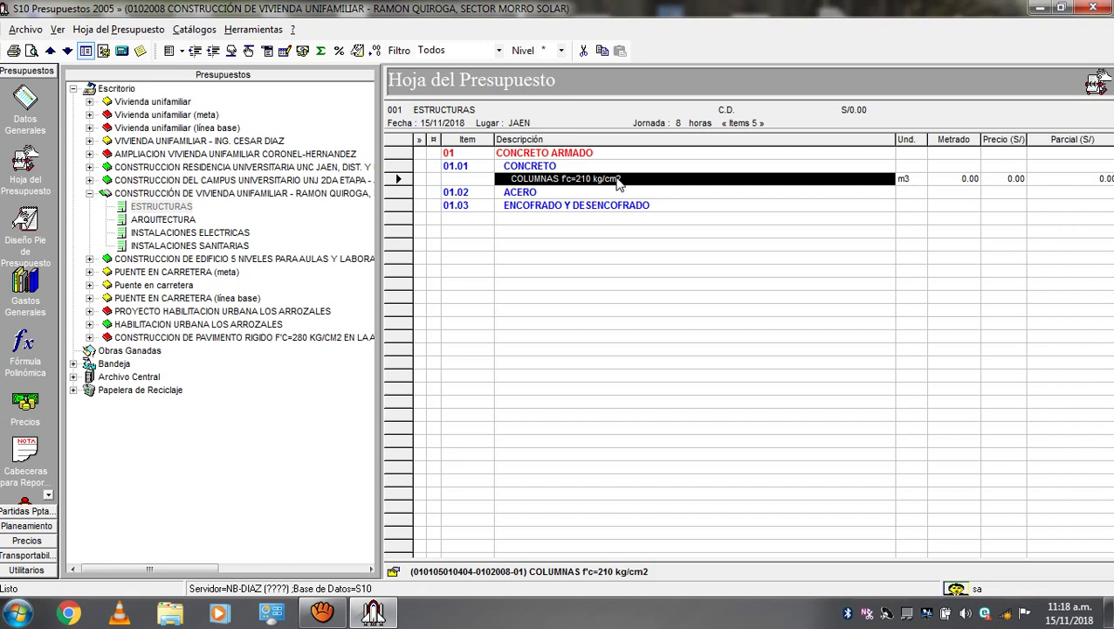
{"action": "key", "text": "Tab"}
{"action": "key", "text": "Tab"}
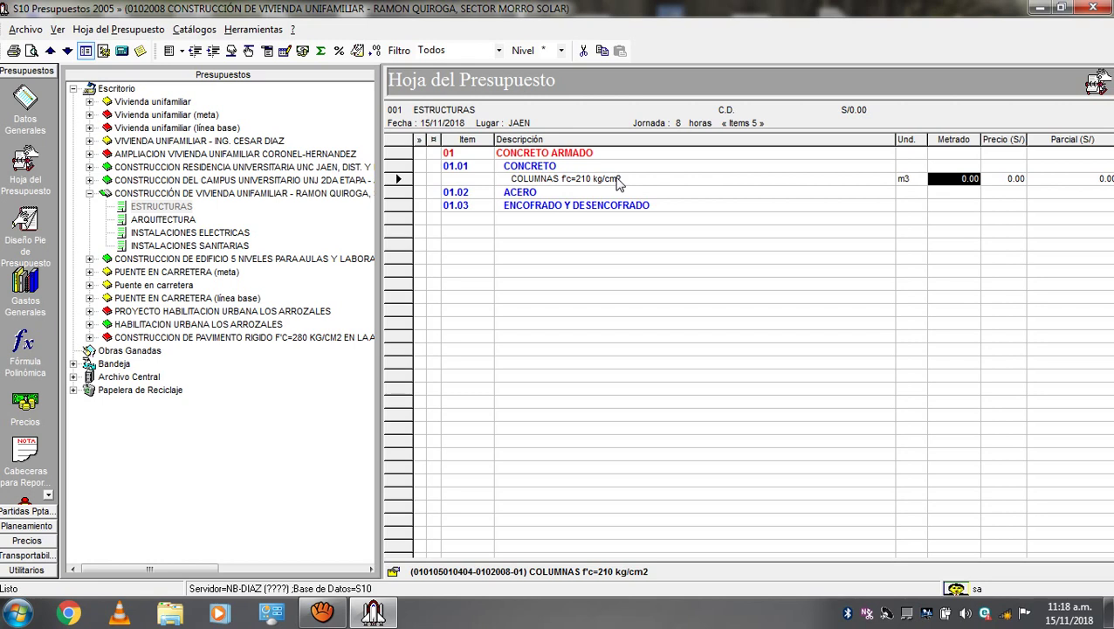
{"action": "type", "text": "3"}
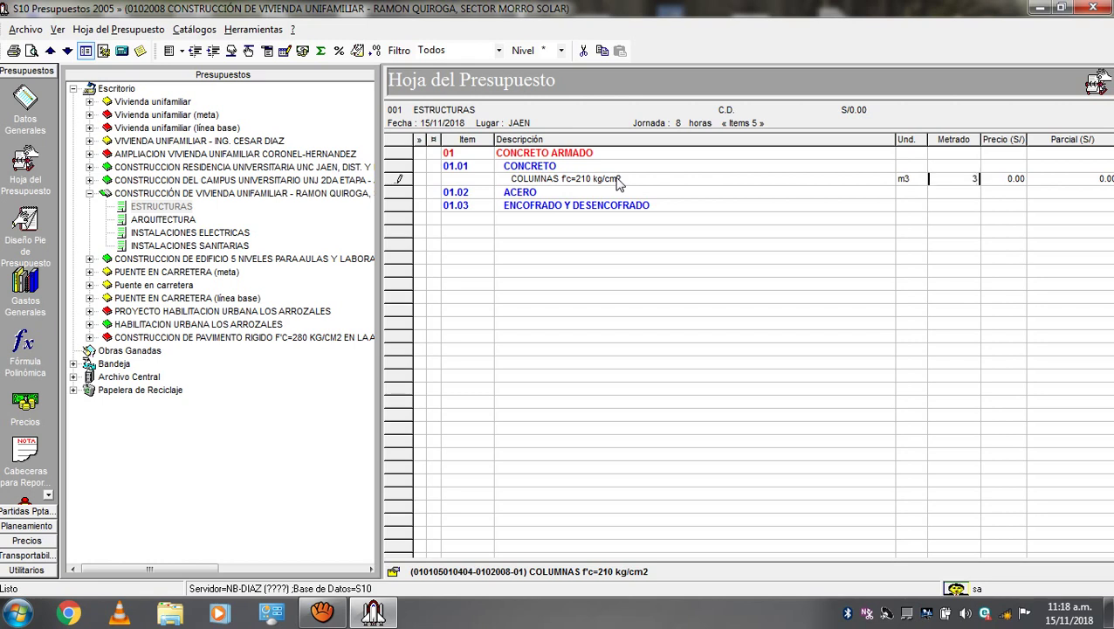
{"action": "type", "text": ".56"}
{"action": "key", "text": "Tab"}
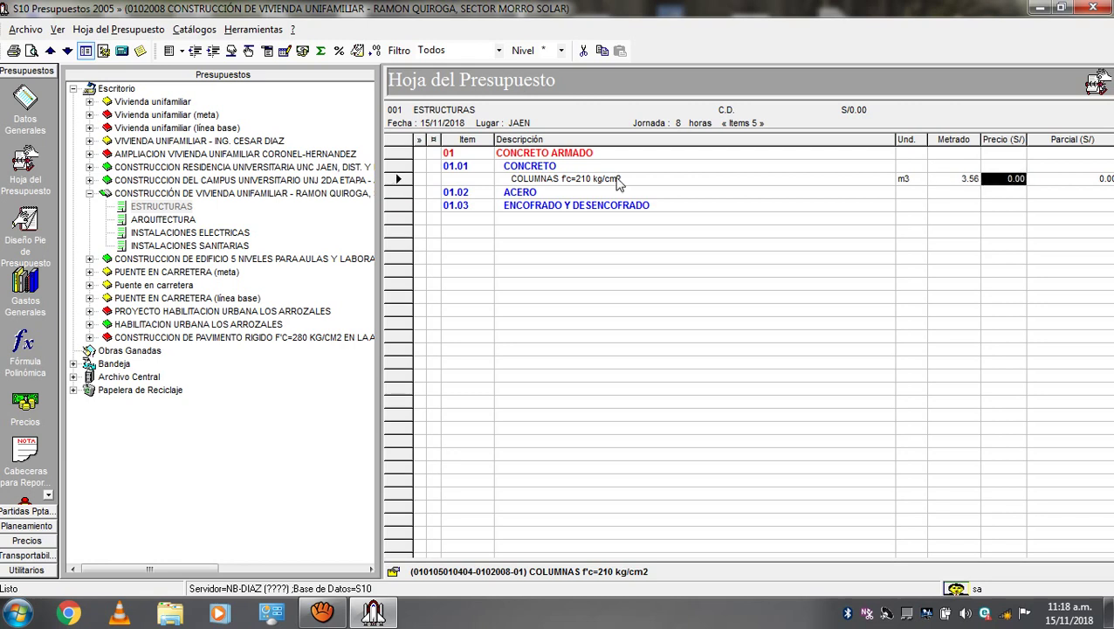
{"action": "key", "text": "Left"}
{"action": "key", "text": "Left"}
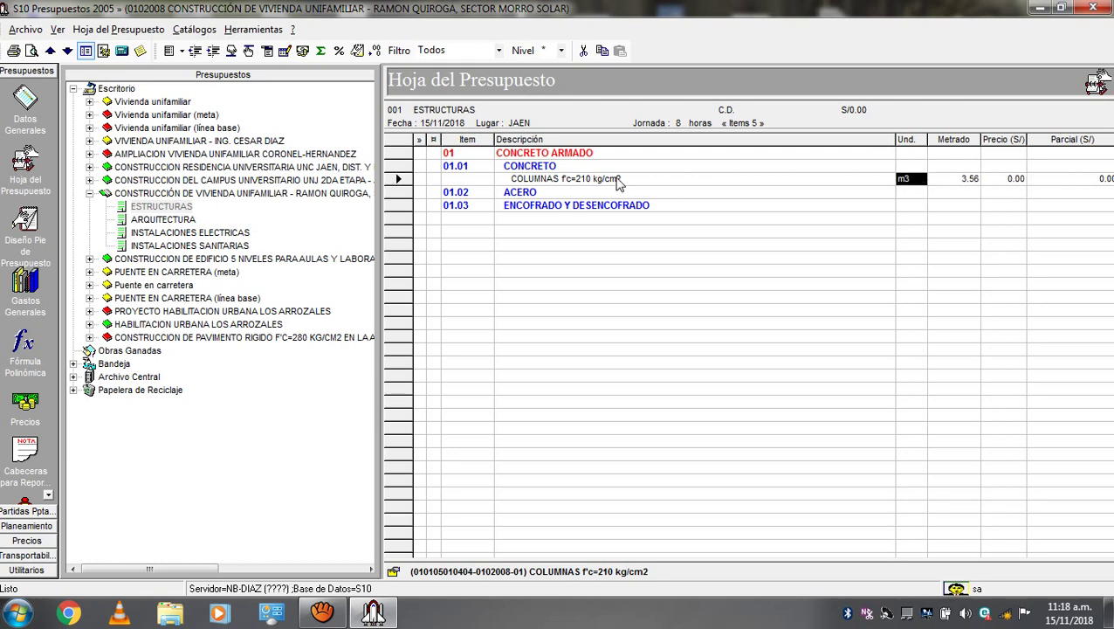
{"action": "key", "text": "Left"}
{"action": "key", "text": "Right"}
{"action": "key", "text": "Right"}
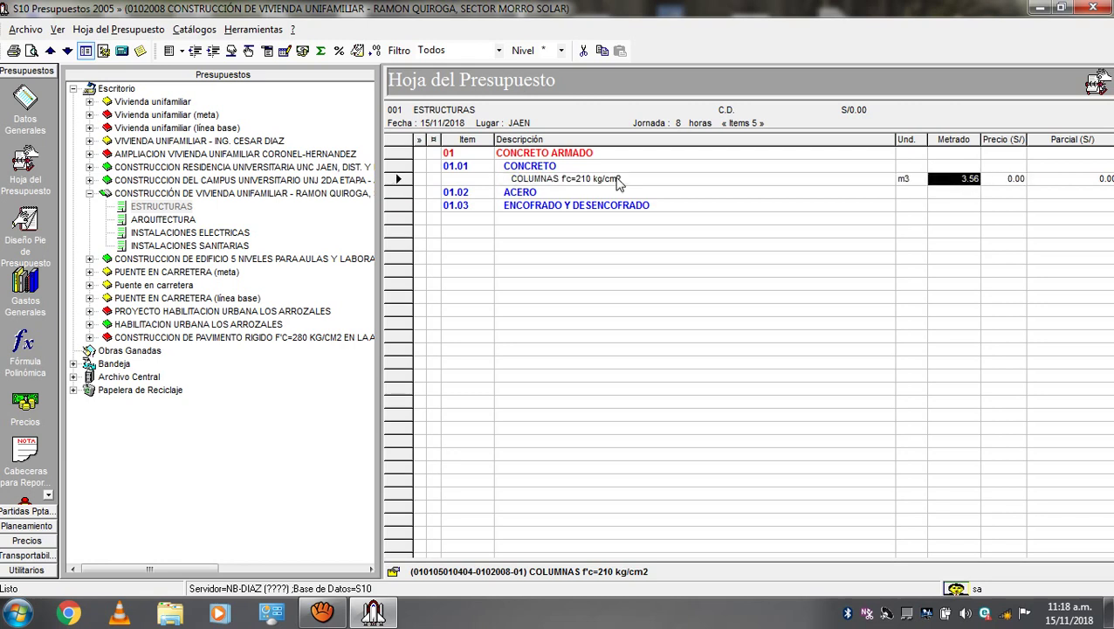
{"action": "key", "text": "Left"}
{"action": "key", "text": "Left"}
{"action": "key", "text": "Left"}
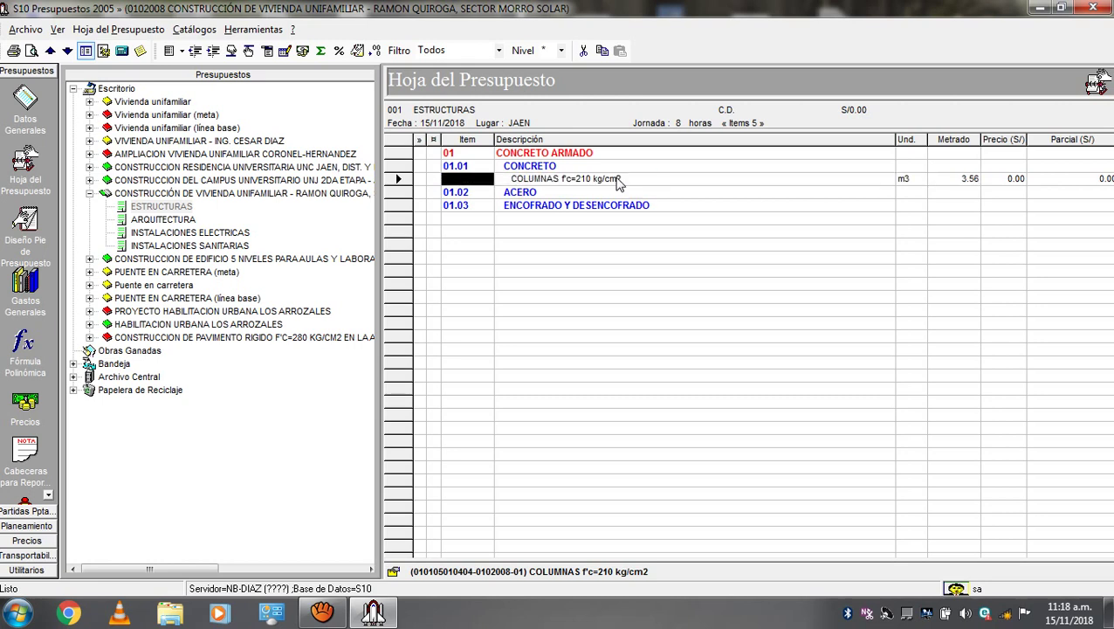
{"action": "key", "text": "Right"}
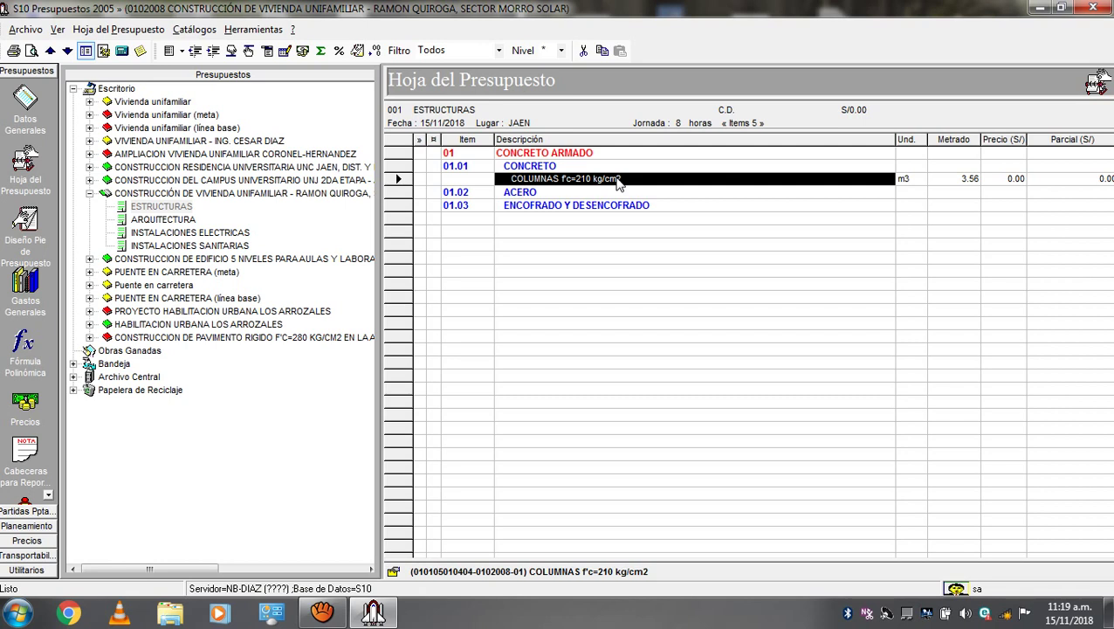
Step: Find and open the norma_metrados PDF on the computer, dismiss its scanned-document notice, and examine its opening pages
{"action": "key", "text": "super"}
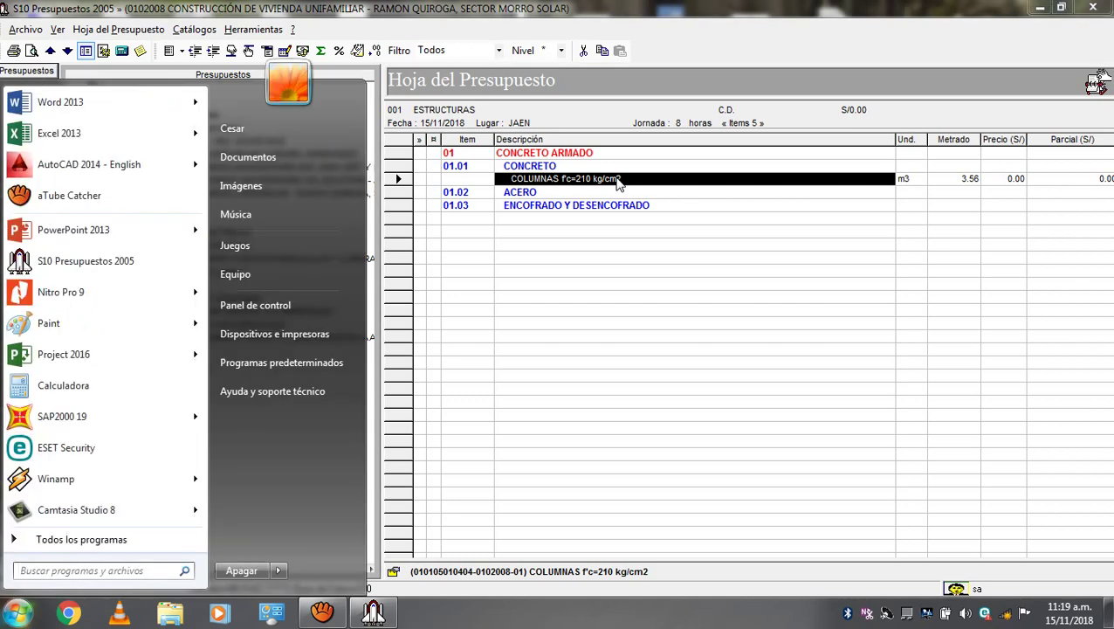
{"action": "type", "text": "n"}
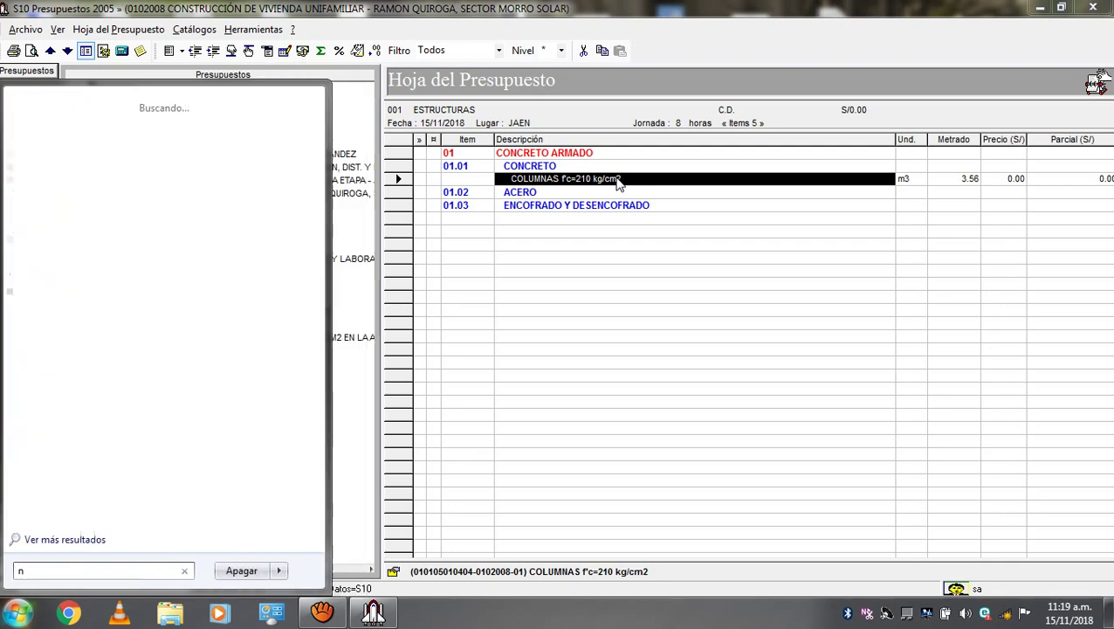
{"action": "type", "text": "orma"}
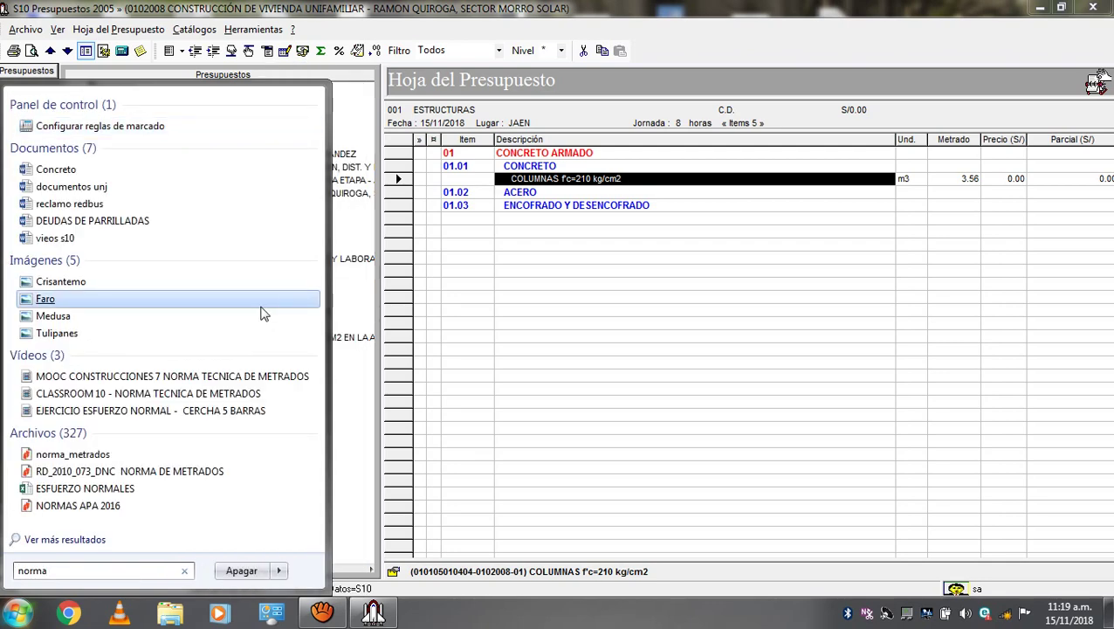
{"action": "left_click", "coordinate": [65, 458]}
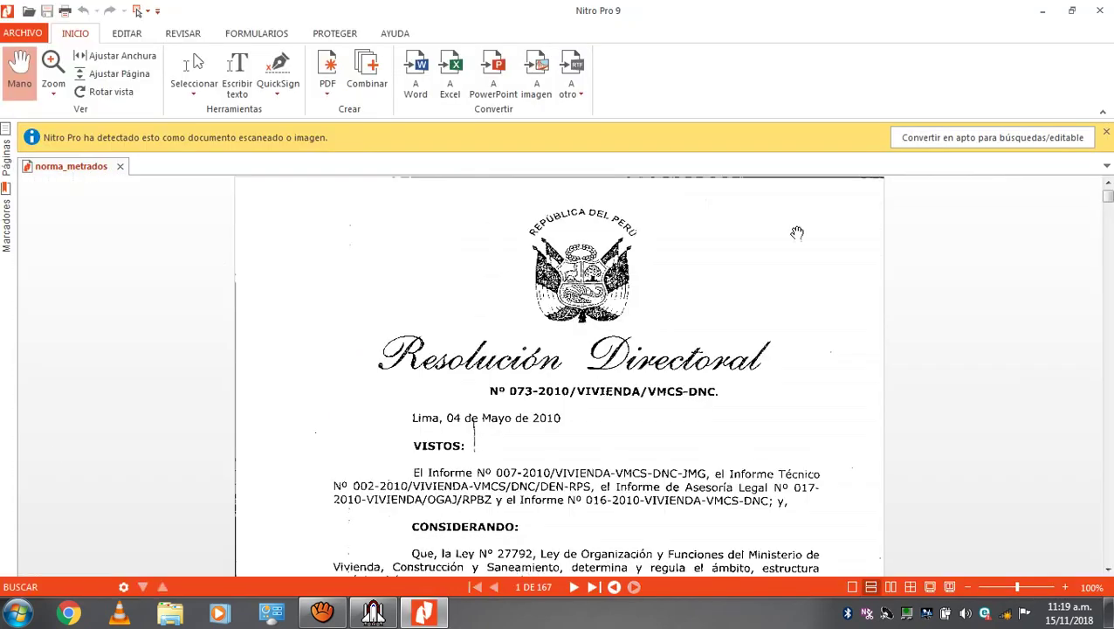
{"action": "left_click", "coordinate": [1107, 131]}
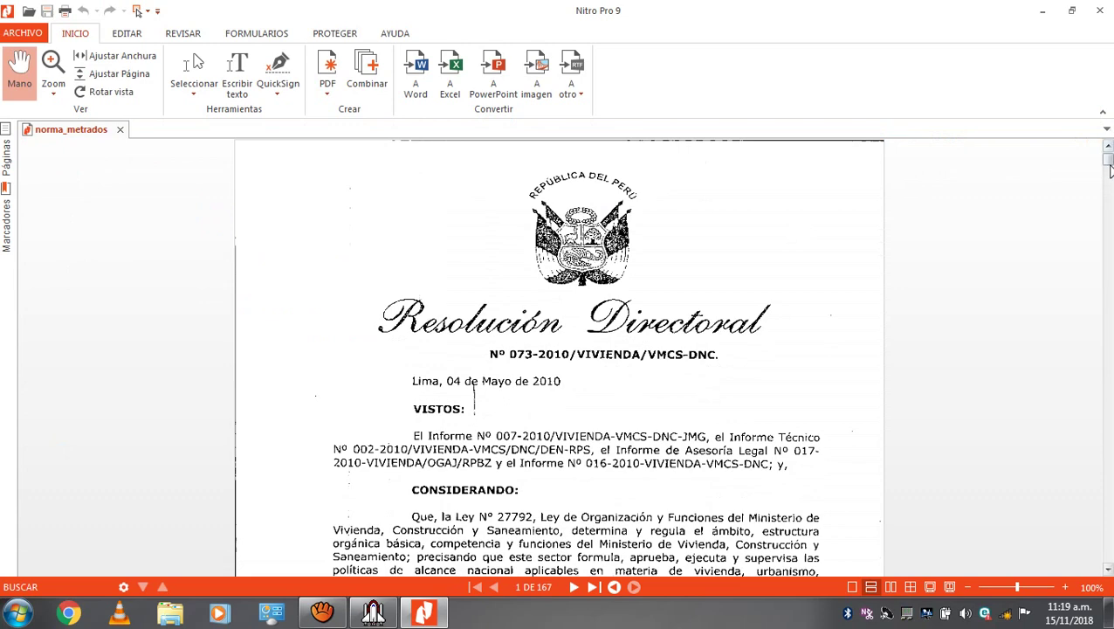
{"action": "scroll", "coordinate": [1110, 168], "scroll_direction": "down", "scroll_amount": 10}
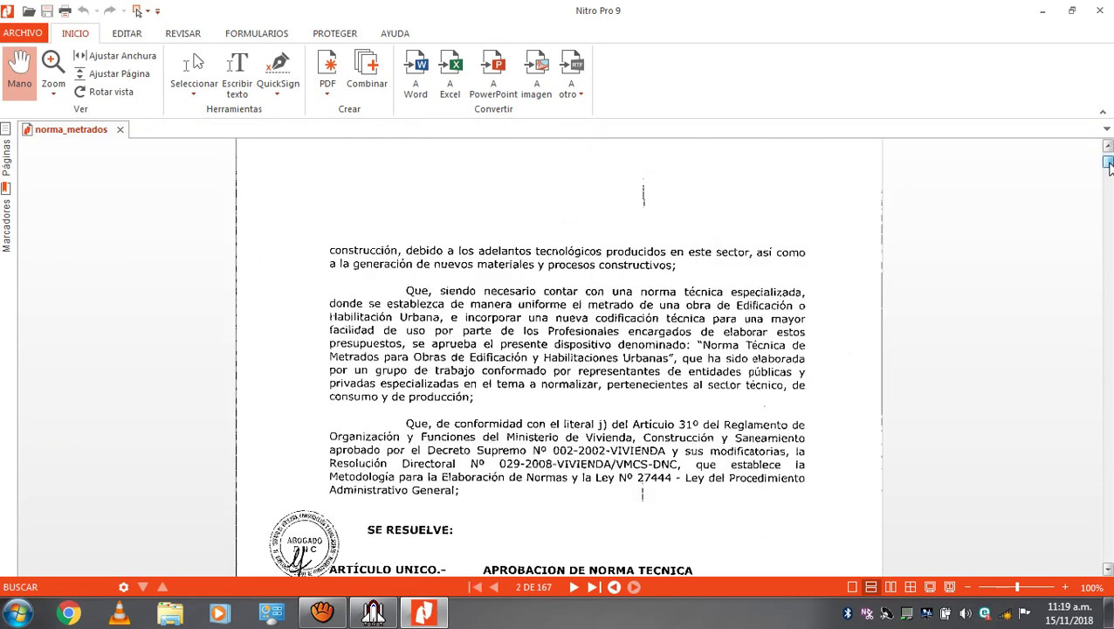
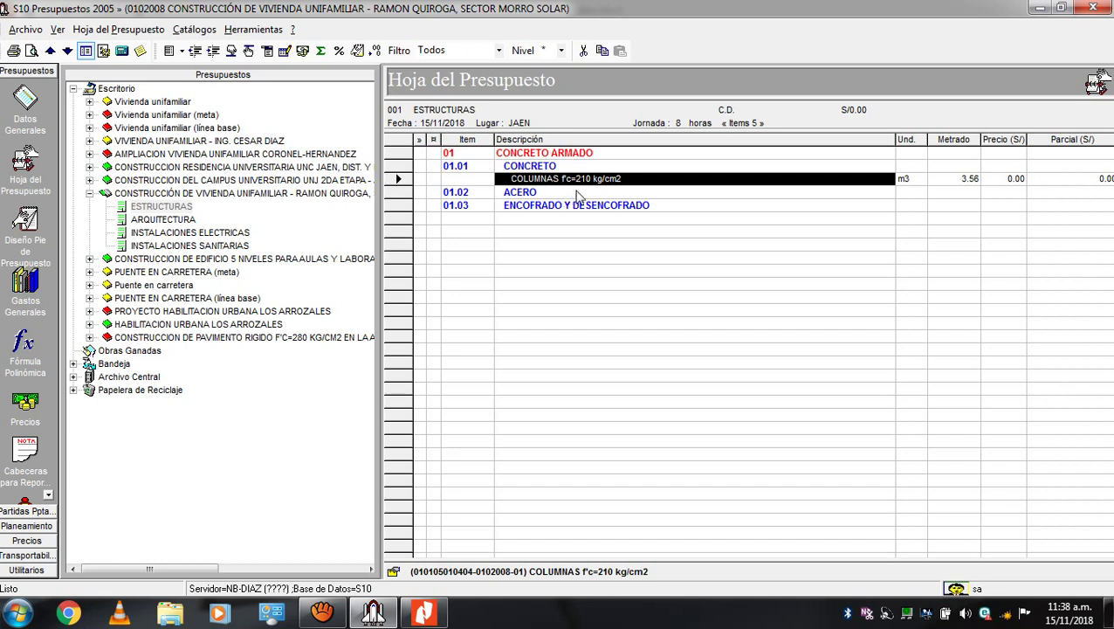
Step: Move the ENCOFRADO Y DESENCOFRADO subtitle up above CONCRETO, and return it to the end of the sheet
{"action": "left_click", "coordinate": [565, 208]}
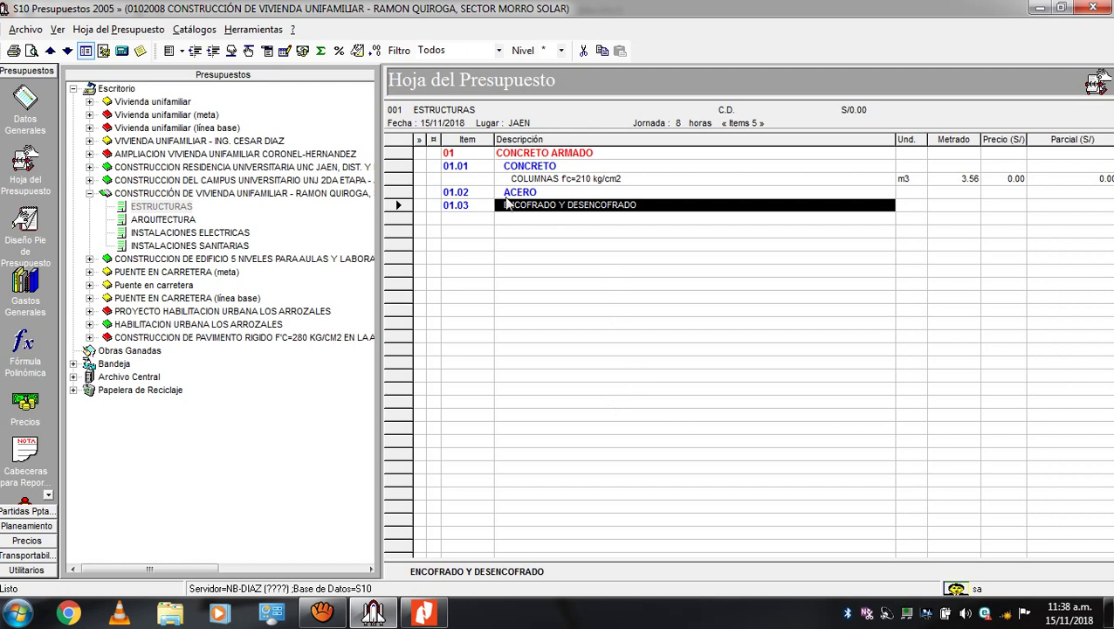
{"action": "left_click", "coordinate": [248, 51]}
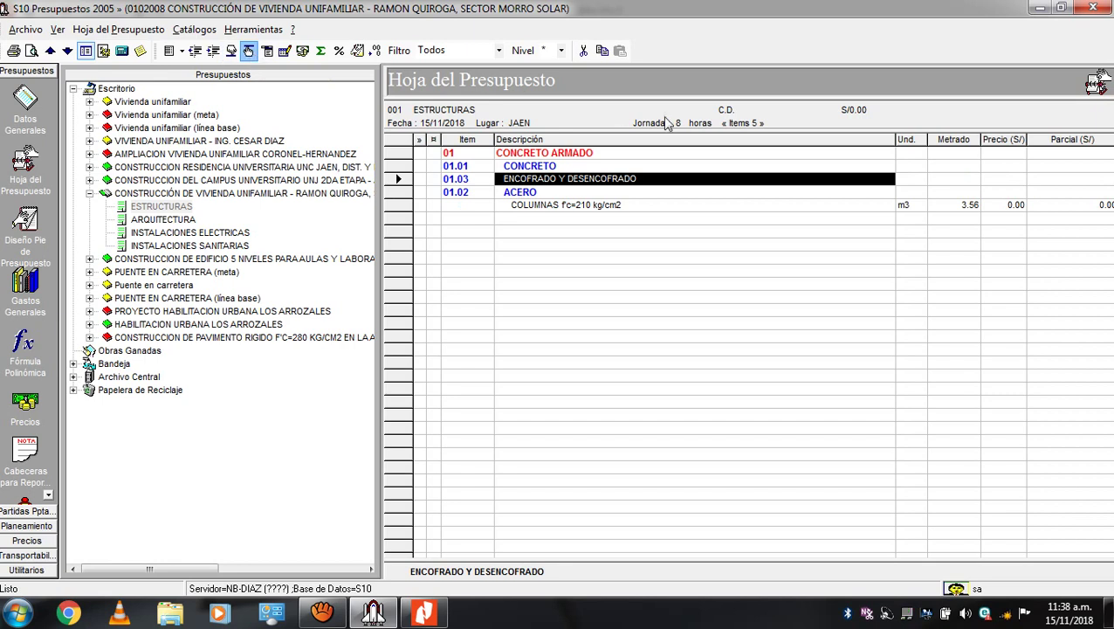
{"action": "left_click", "coordinate": [248, 52]}
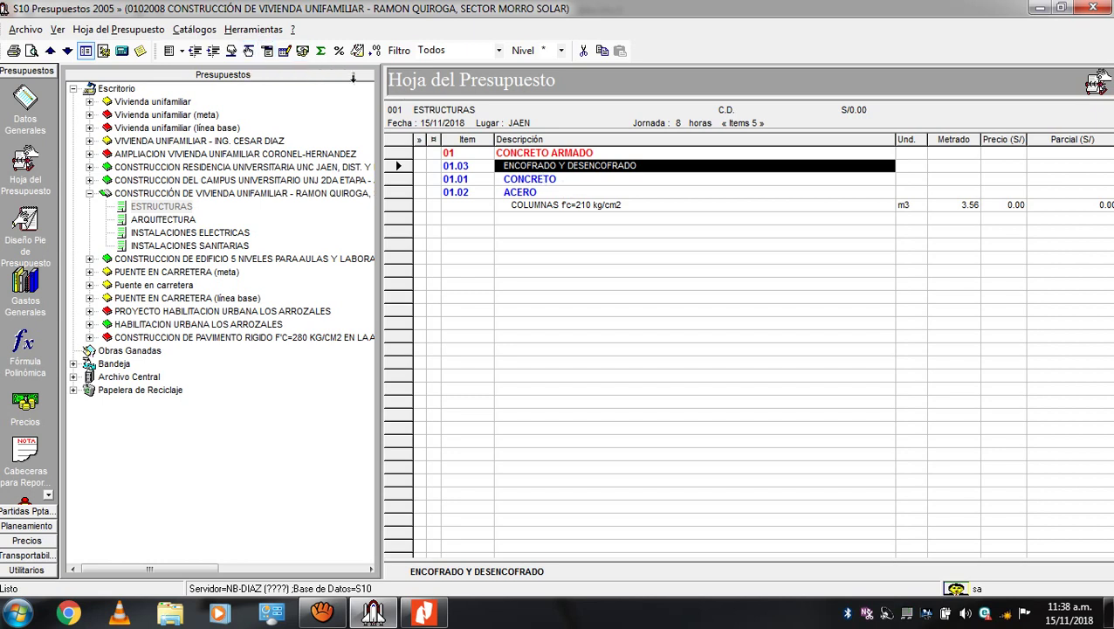
{"action": "left_click", "coordinate": [231, 50]}
{"action": "left_click", "coordinate": [232, 51]}
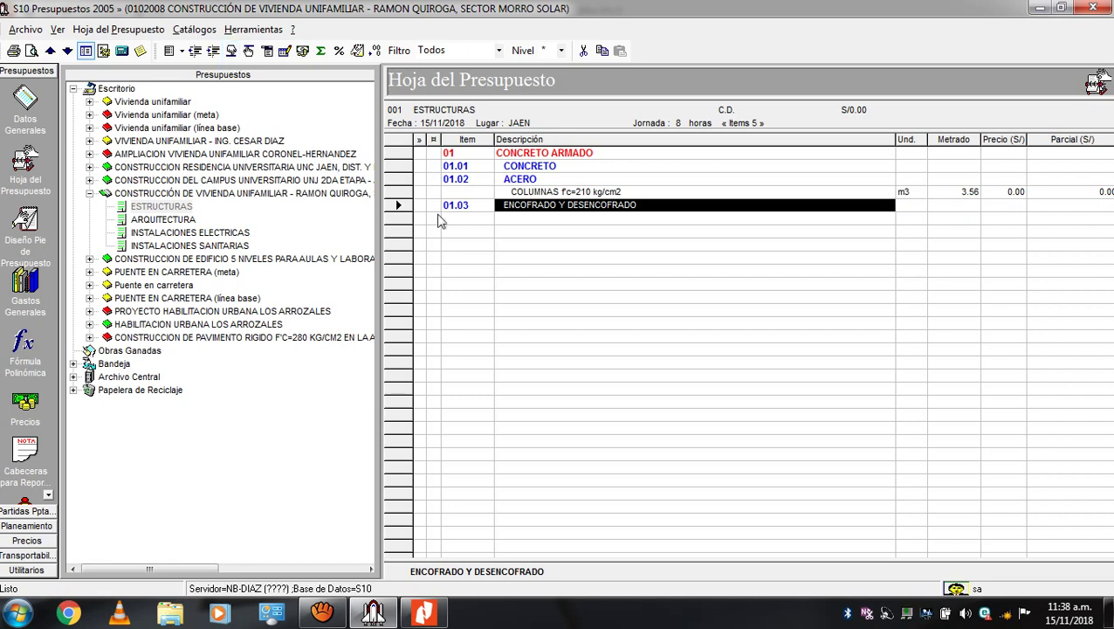
Step: Renumber the budget items with COLUMNAS f'c=210 kg/cm2 placed beneath the ACERO subtitle
{"action": "left_click", "coordinate": [559, 192]}
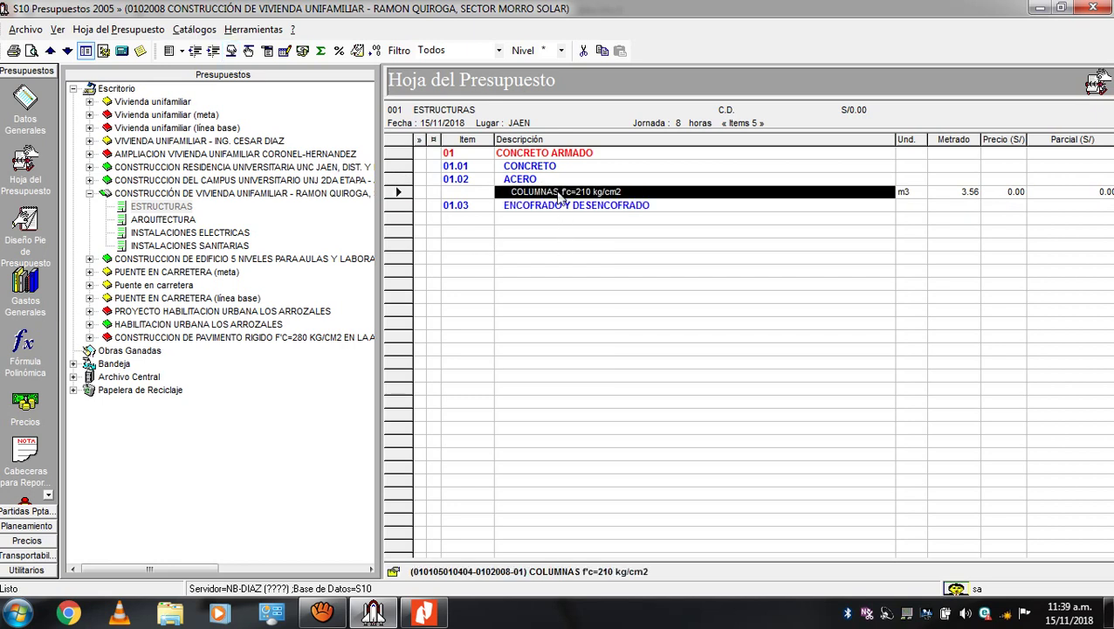
{"action": "left_click", "coordinate": [537, 210]}
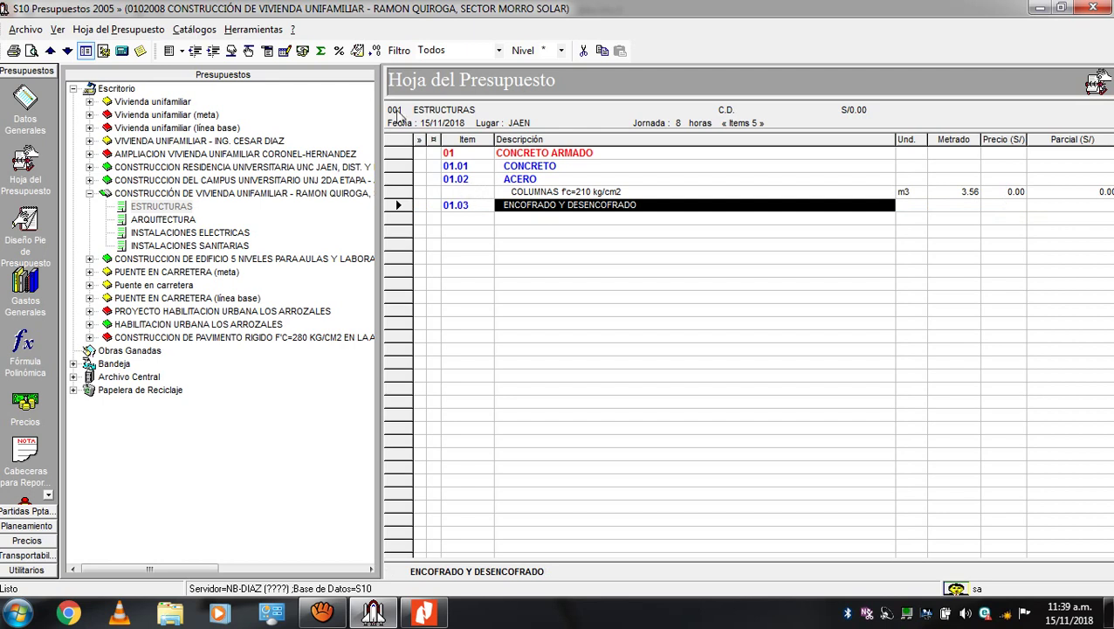
{"action": "left_click", "coordinate": [266, 54]}
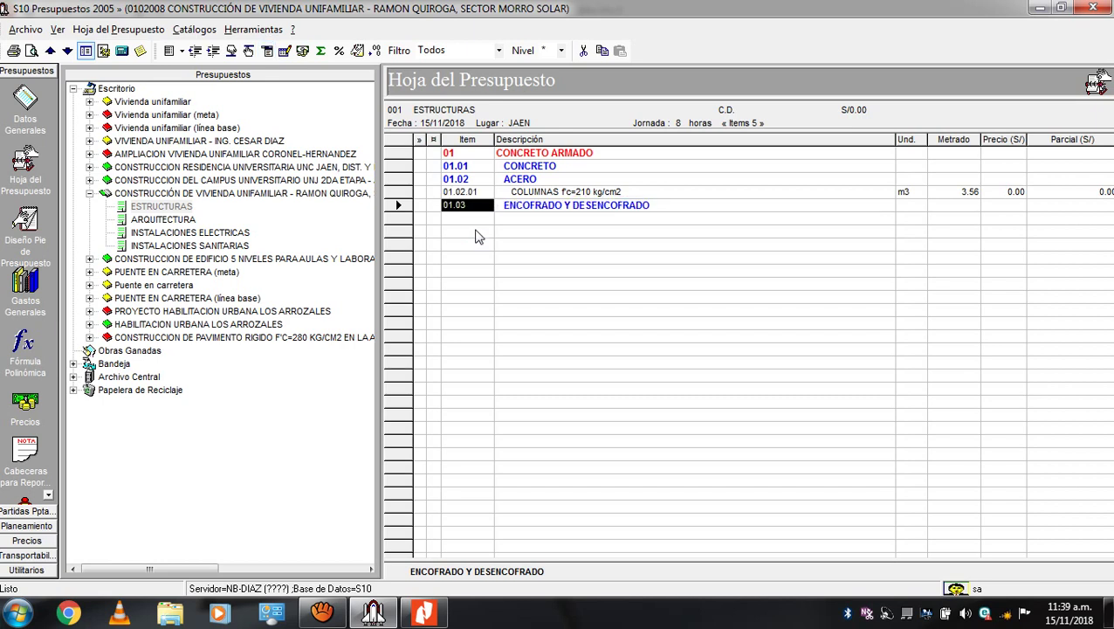
Step: Move COLUMNAS f'c=210 kg/cm2 up one row to beneath CONCRETO and renumber the budget items
{"action": "left_click", "coordinate": [586, 195]}
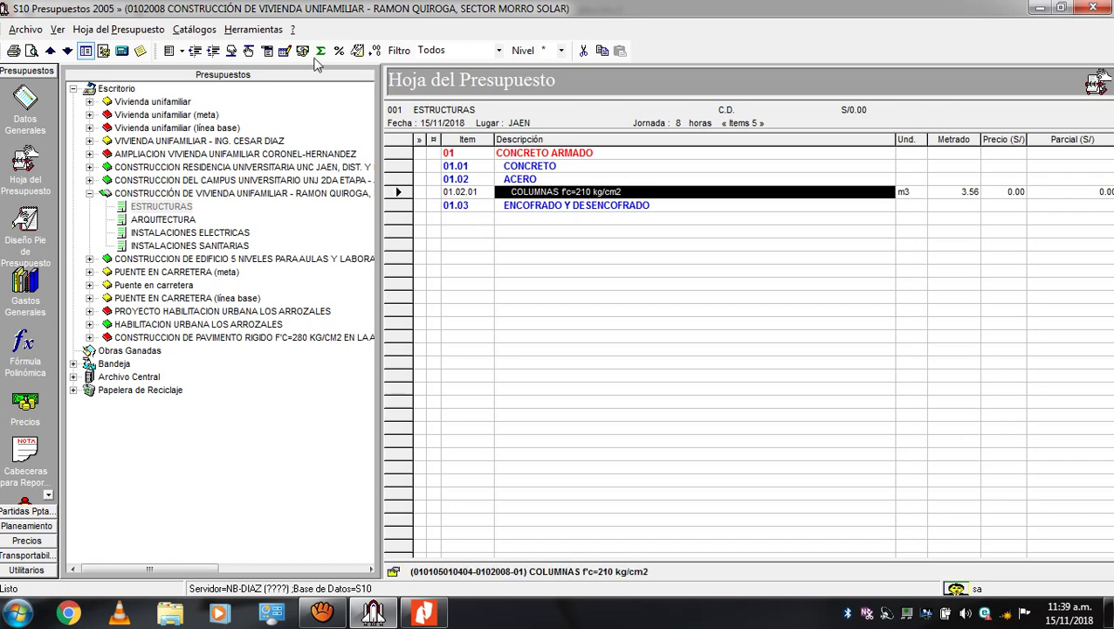
{"action": "left_click", "coordinate": [249, 51]}
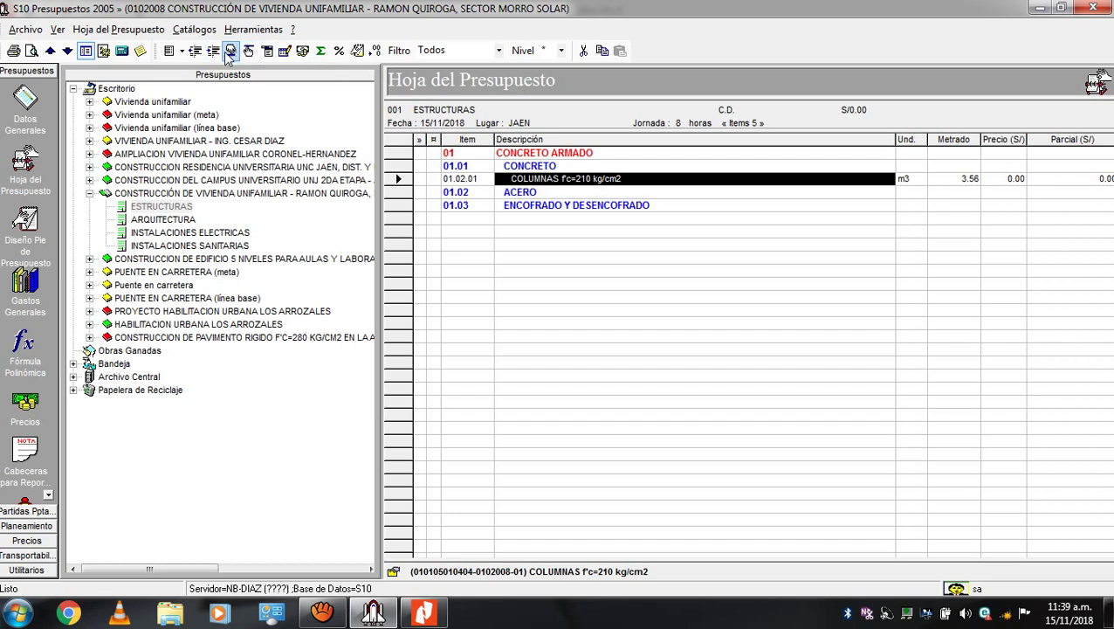
{"action": "left_click", "coordinate": [267, 52]}
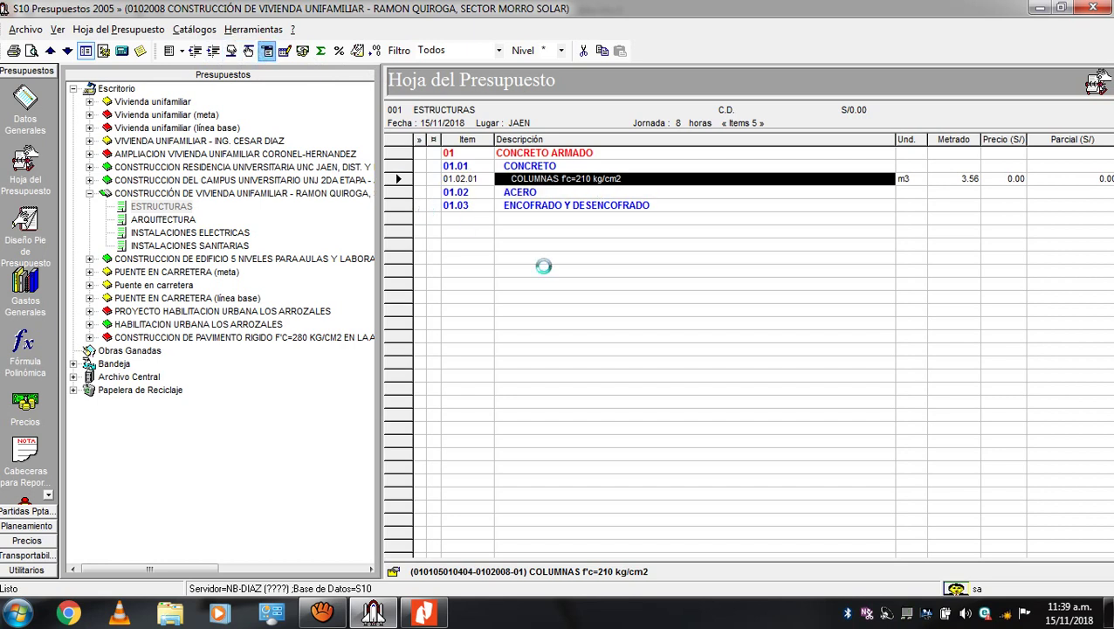
Step: Open the work item catalogue from the COLUMNAS budget row and select CONCRETO VIGAS f'c=210 kg/cm2 in the CONCRETO HECHO EN OBRA PARA VIGAS group
{"action": "right_click", "coordinate": [577, 180]}
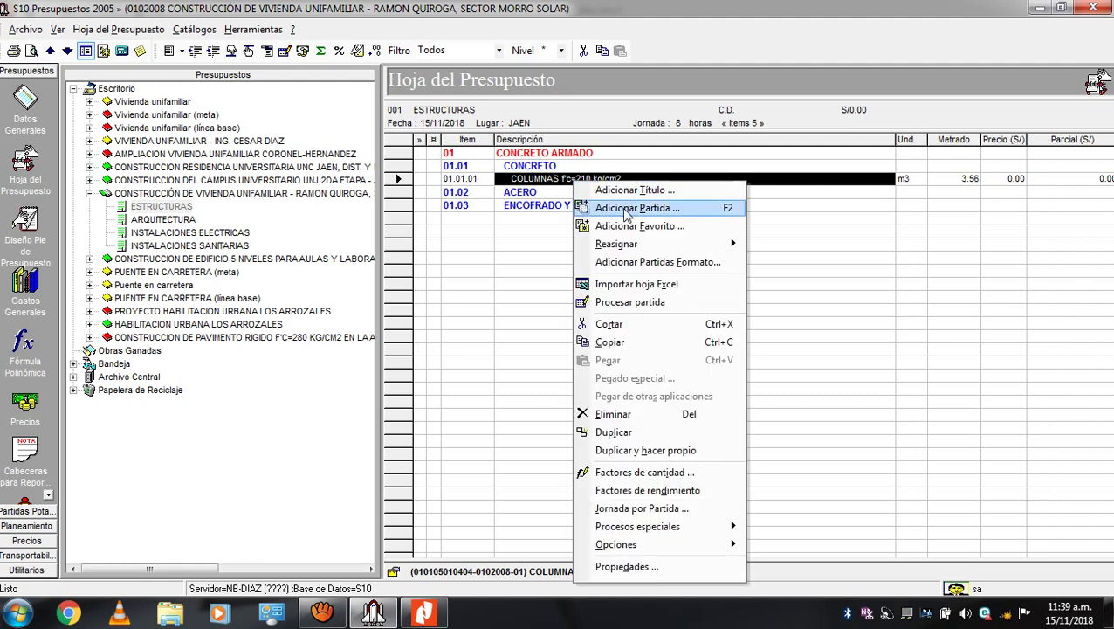
{"action": "left_click", "coordinate": [624, 207]}
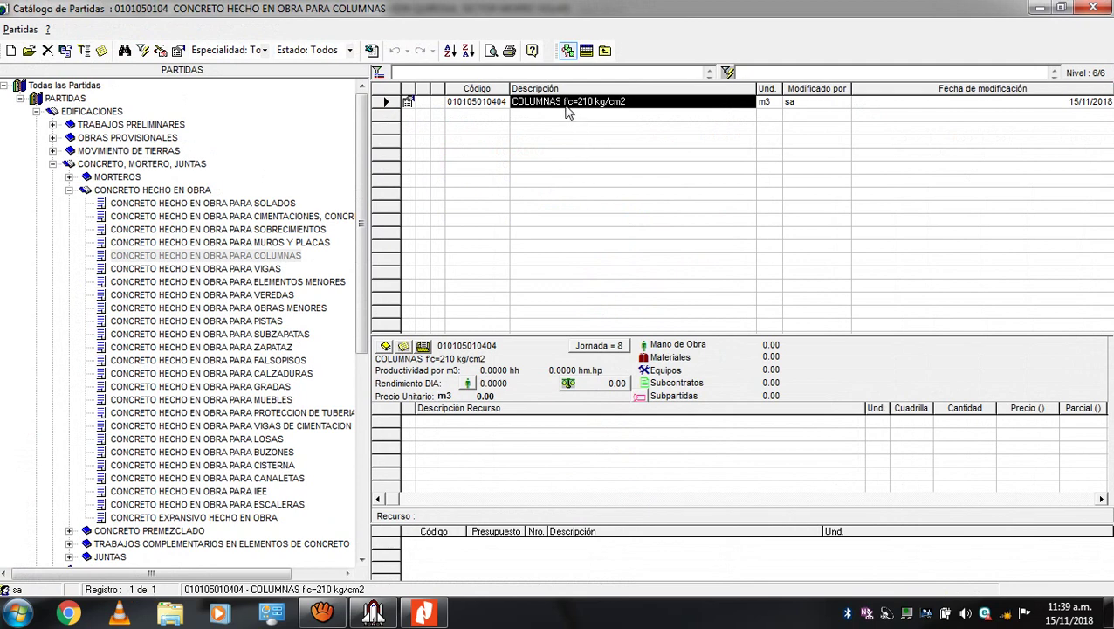
{"action": "left_click", "coordinate": [250, 269]}
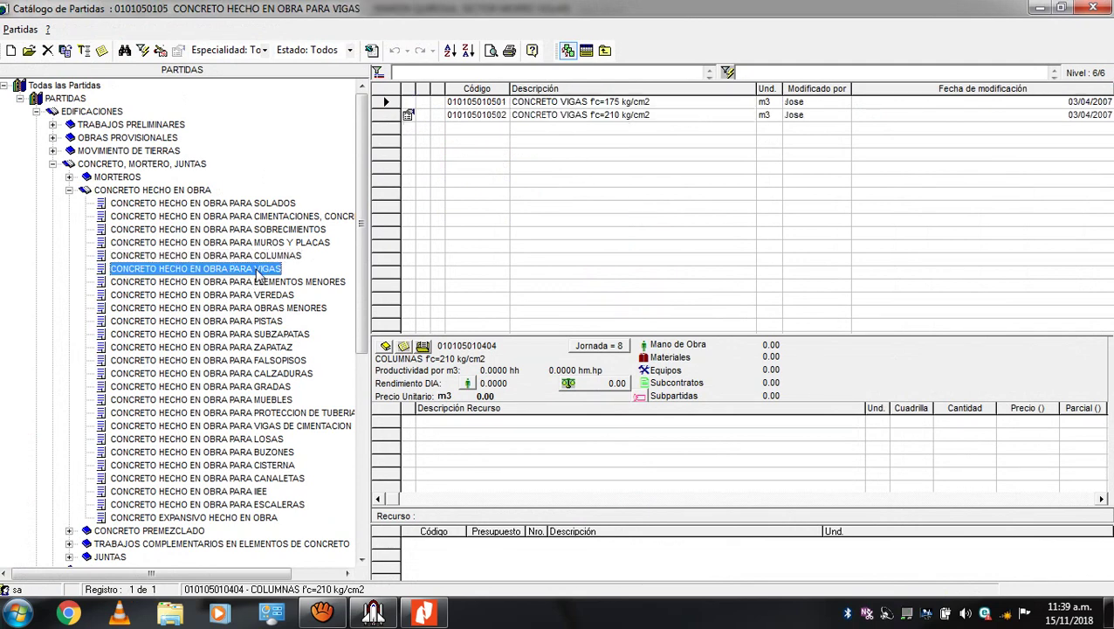
{"action": "left_click", "coordinate": [599, 117]}
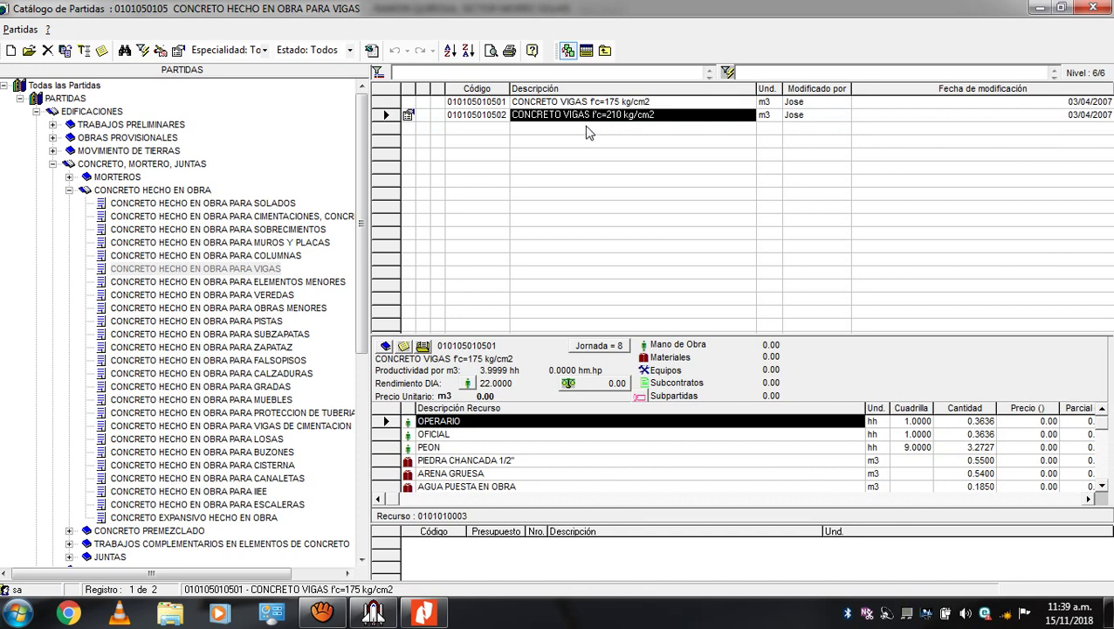
Step: Add a new catalogue item described as VIGAS f'c=210 kg/cm2 with unit m3
{"action": "right_click", "coordinate": [586, 124]}
{"action": "left_click", "coordinate": [630, 136]}
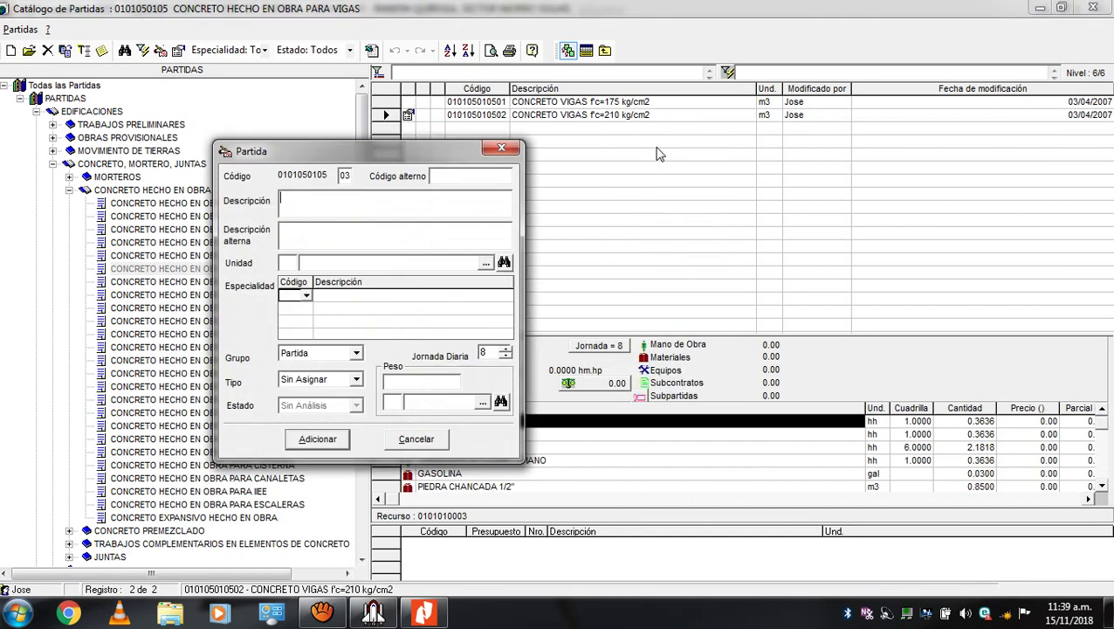
{"action": "type", "text": "vigas"}
{"action": "key", "text": "BackSpace"}
{"action": "key", "text": "BackSpace"}
{"action": "key", "text": "BackSpace"}
{"action": "type", "text": "VIGAS f'c"}
{"action": "key", "text": "BackSpace"}
{"action": "type", "text": "=210 kg"}
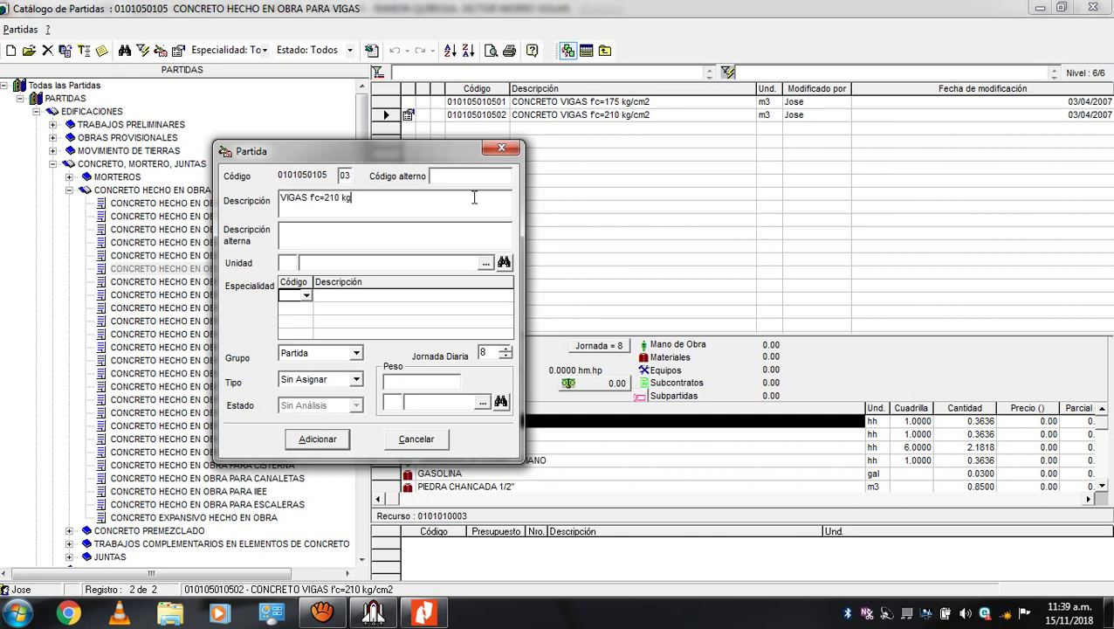
{"action": "type", "text": "/cm2"}
{"action": "left_click", "coordinate": [365, 262]}
{"action": "type", "text": "m3"}
{"action": "left_click", "coordinate": [317, 439]}
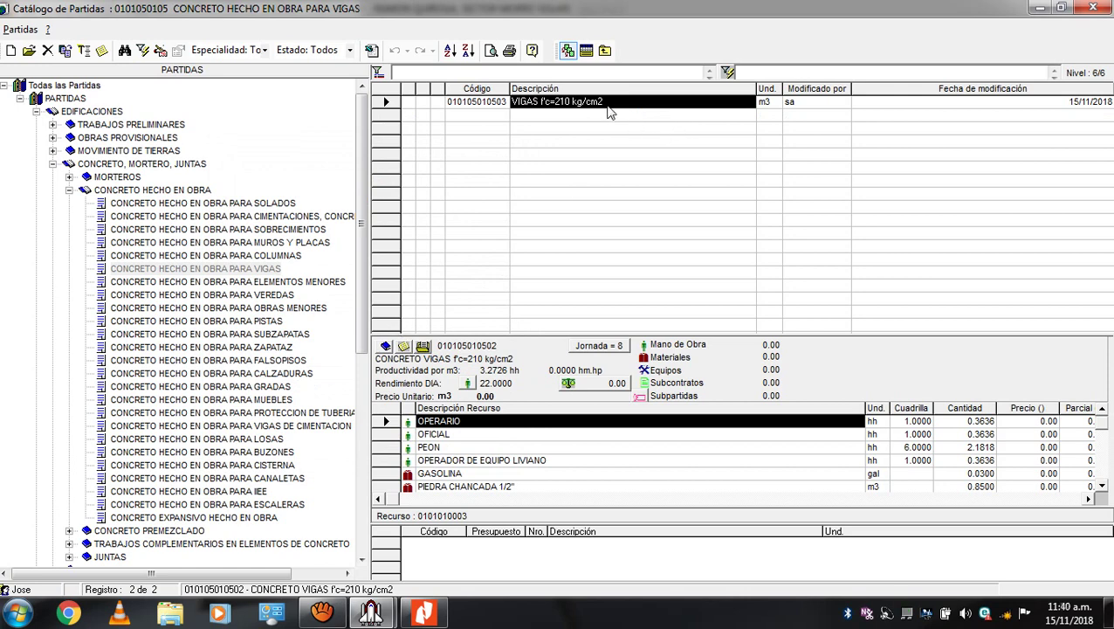
Step: Insert the catalogue item VIGAS f'c=210 kg/cm2 into the budget sheet beneath COLUMNAS
{"action": "left_click", "coordinate": [598, 103]}
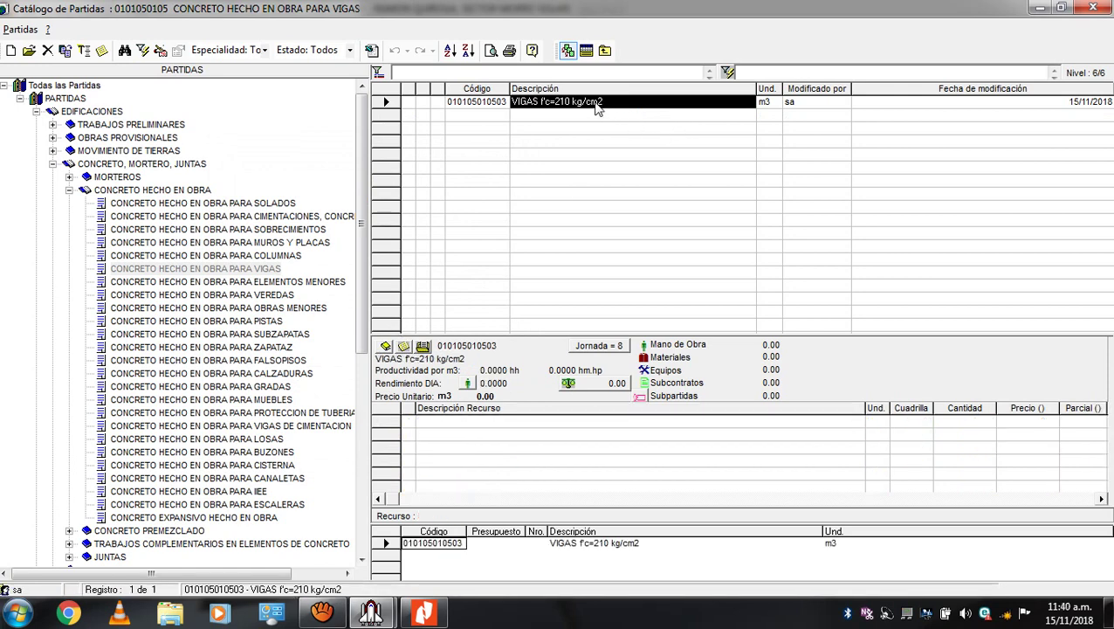
{"action": "left_click", "coordinate": [597, 103]}
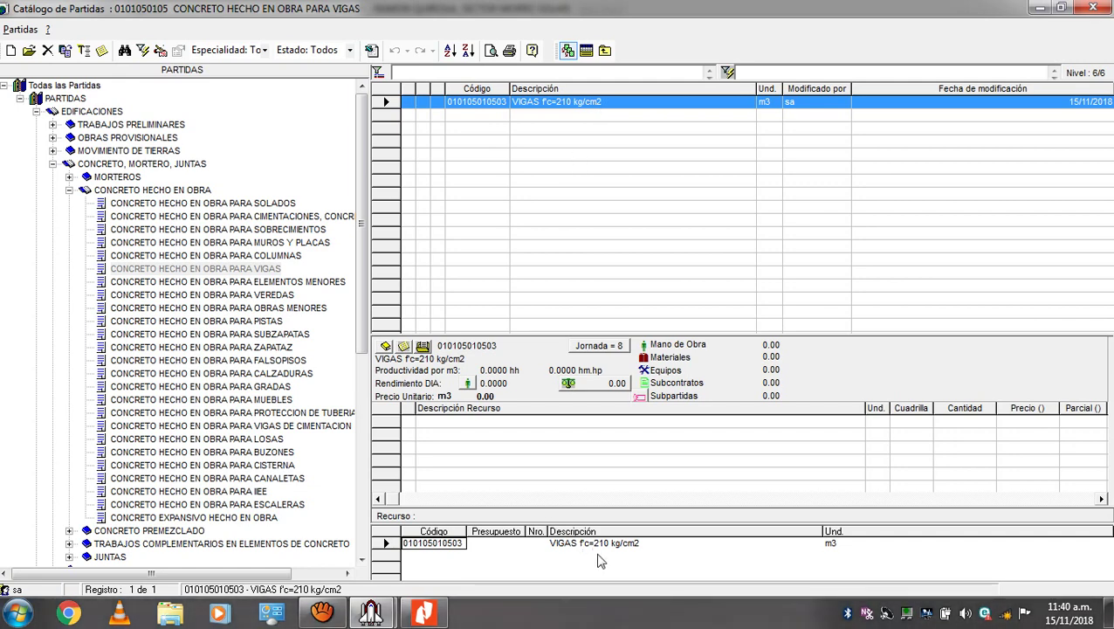
{"action": "left_click", "coordinate": [586, 50]}
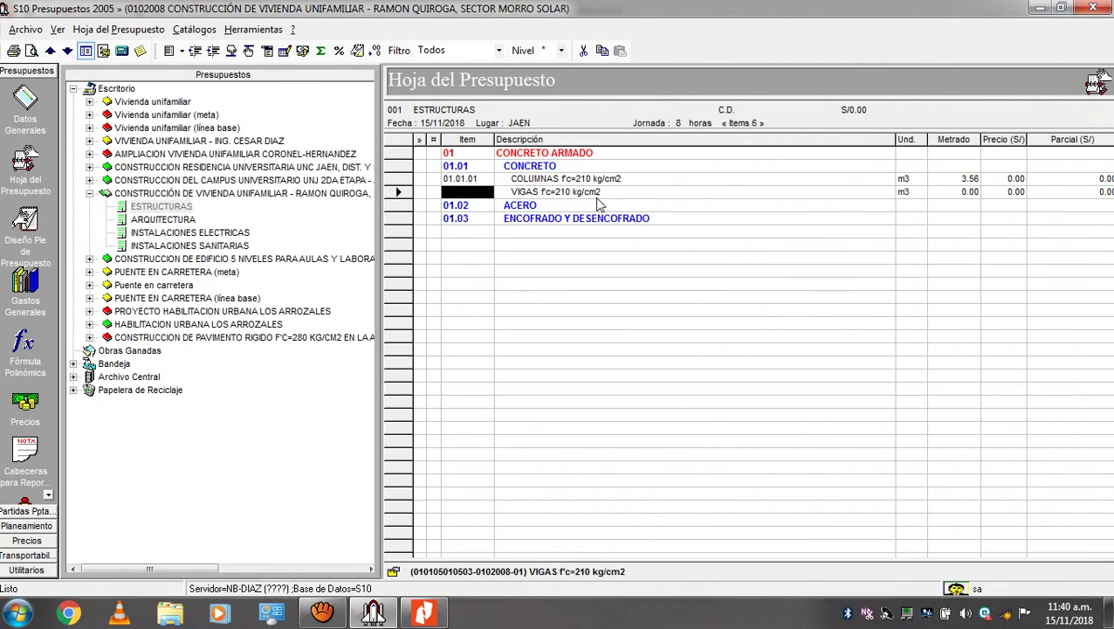
Step: Reopen the work item catalogue from the VIGAS budget row and show the CONCRETO HECHO EN OBRA PARA ESCALERAS group
{"action": "right_click", "coordinate": [595, 193]}
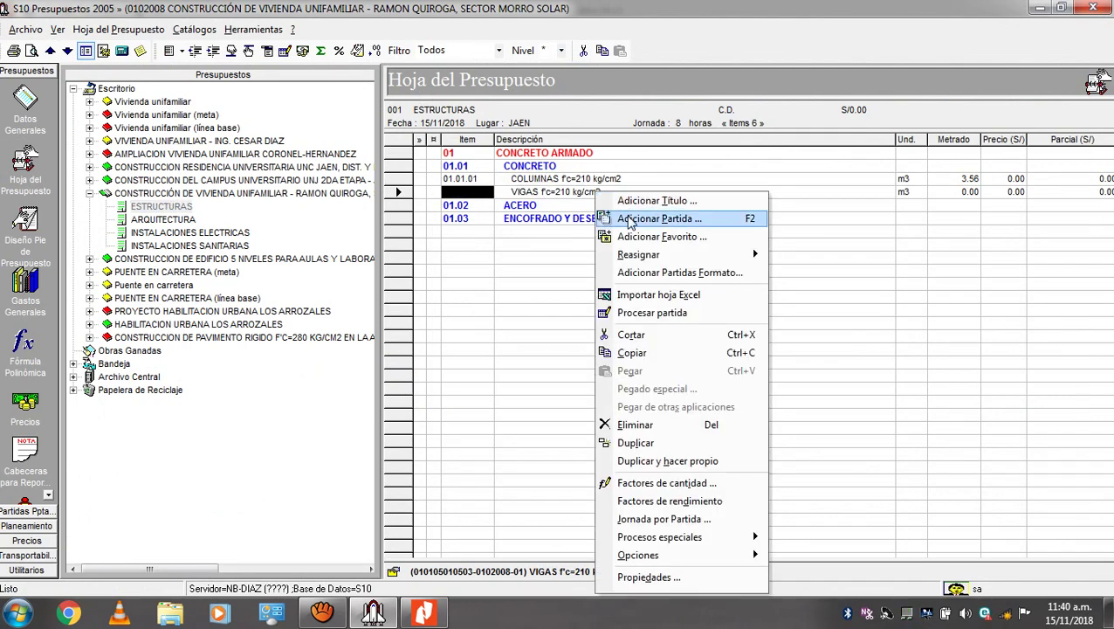
{"action": "left_click", "coordinate": [629, 217]}
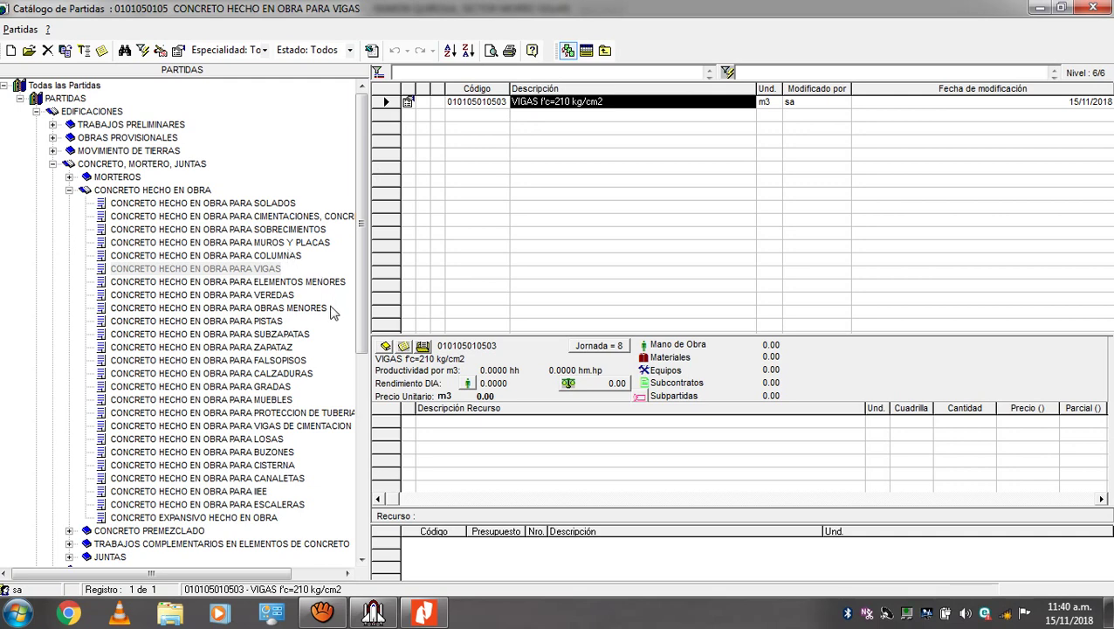
{"action": "left_click", "coordinate": [275, 507]}
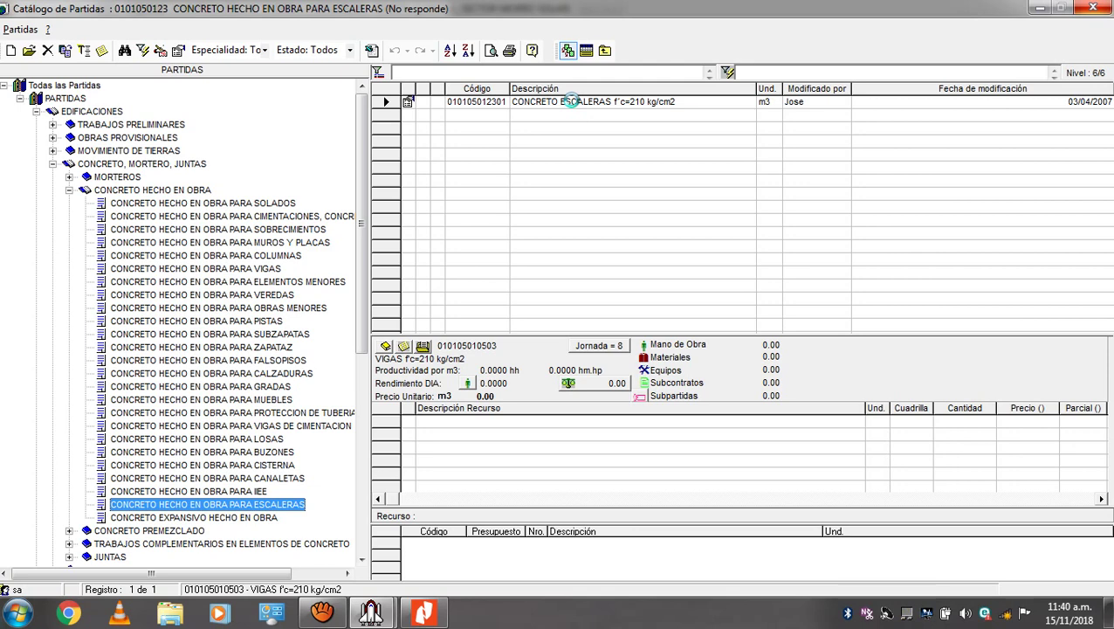
{"action": "right_click", "coordinate": [572, 101]}
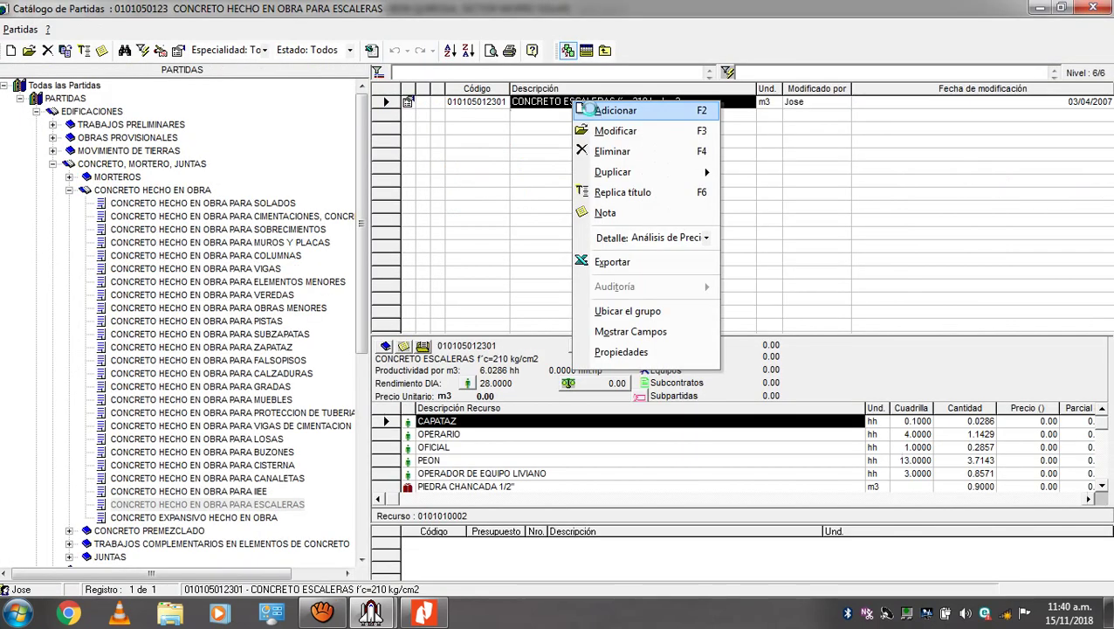
{"action": "key", "text": "Escape"}
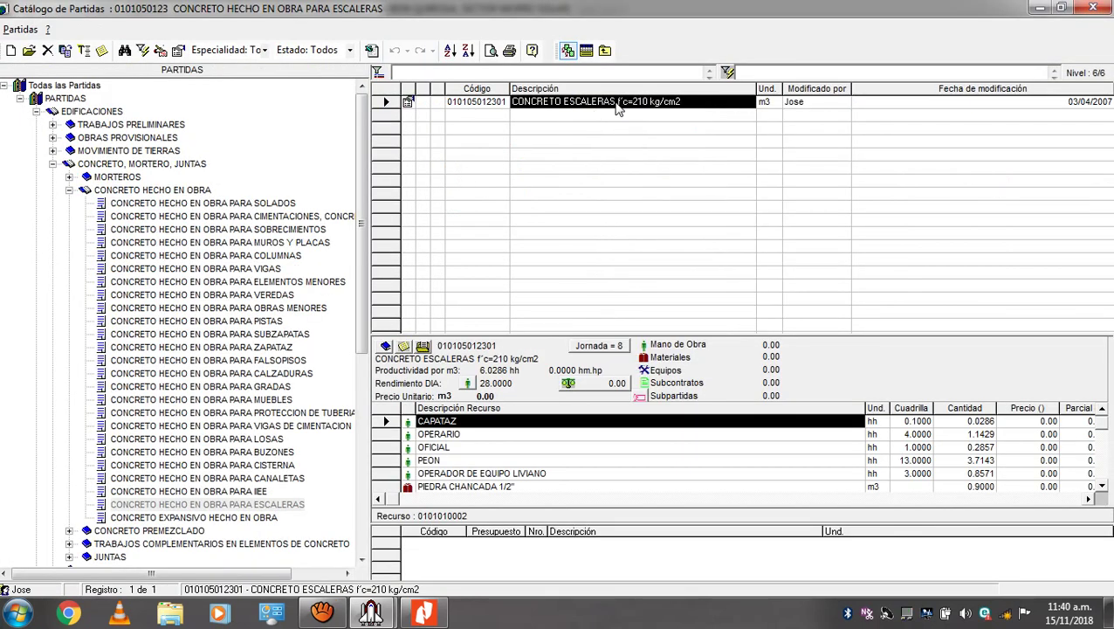
Step: Duplicate only the item CONCRETO ESCALERAS, without its price analysis, describing the copy as ESCALERAS f´c=210 kg/cm2
{"action": "right_click", "coordinate": [618, 106]}
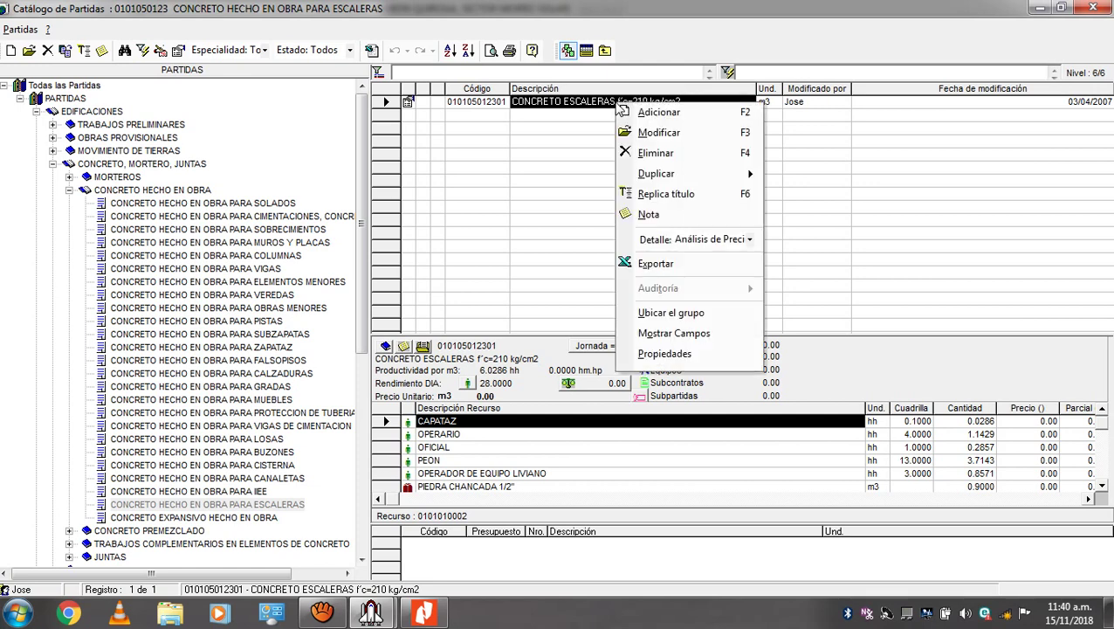
{"action": "mouse_move", "coordinate": [649, 178]}
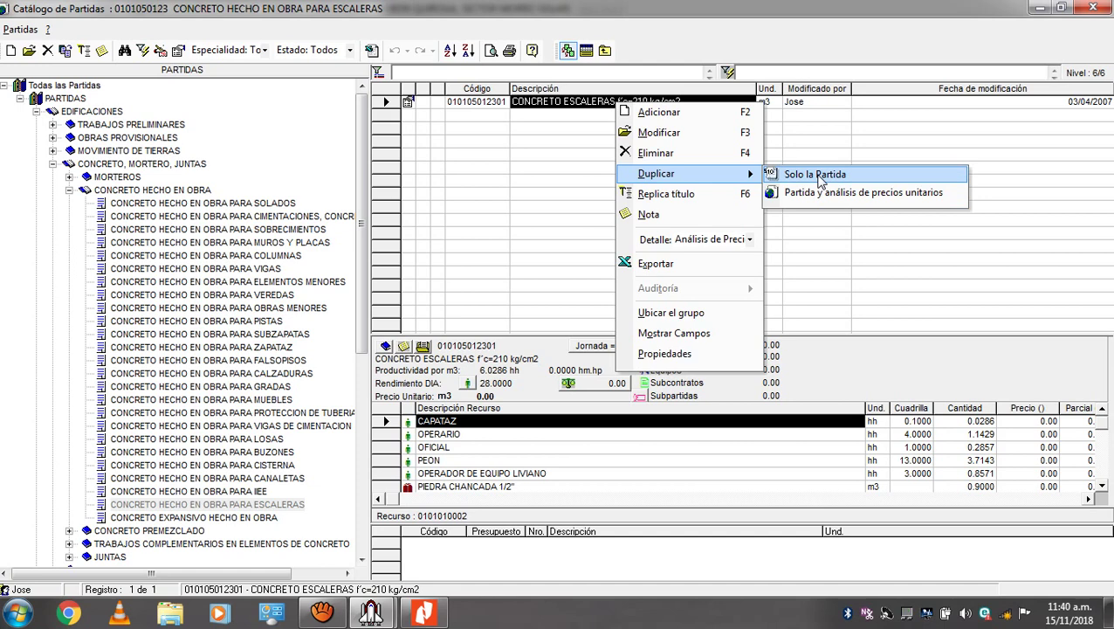
{"action": "left_click", "coordinate": [819, 175]}
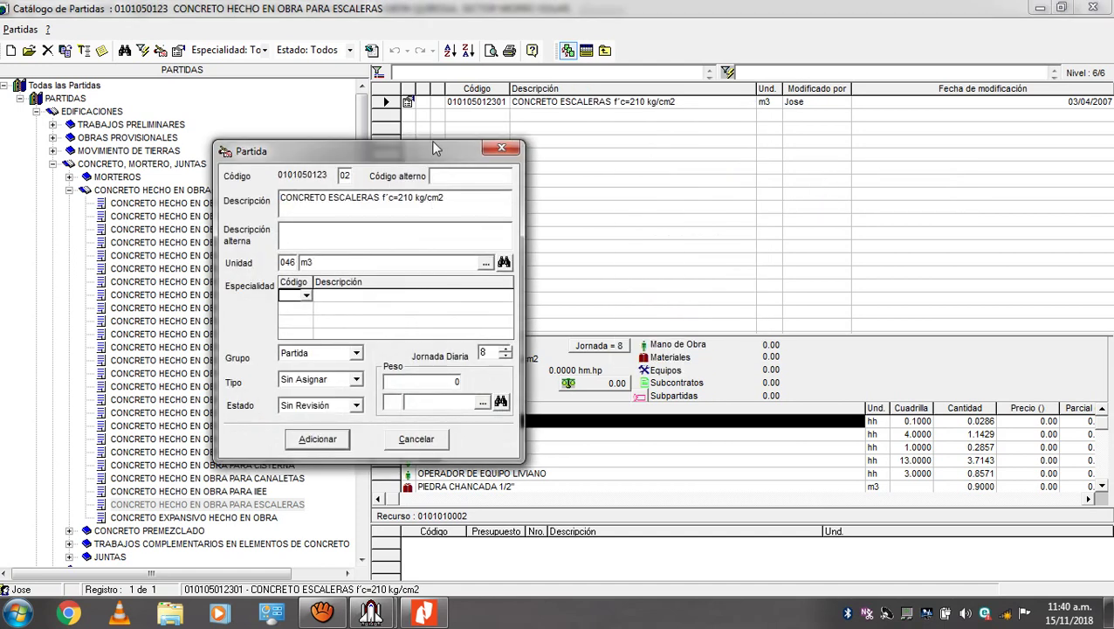
{"action": "left_click", "coordinate": [328, 199], "text": "shift"}
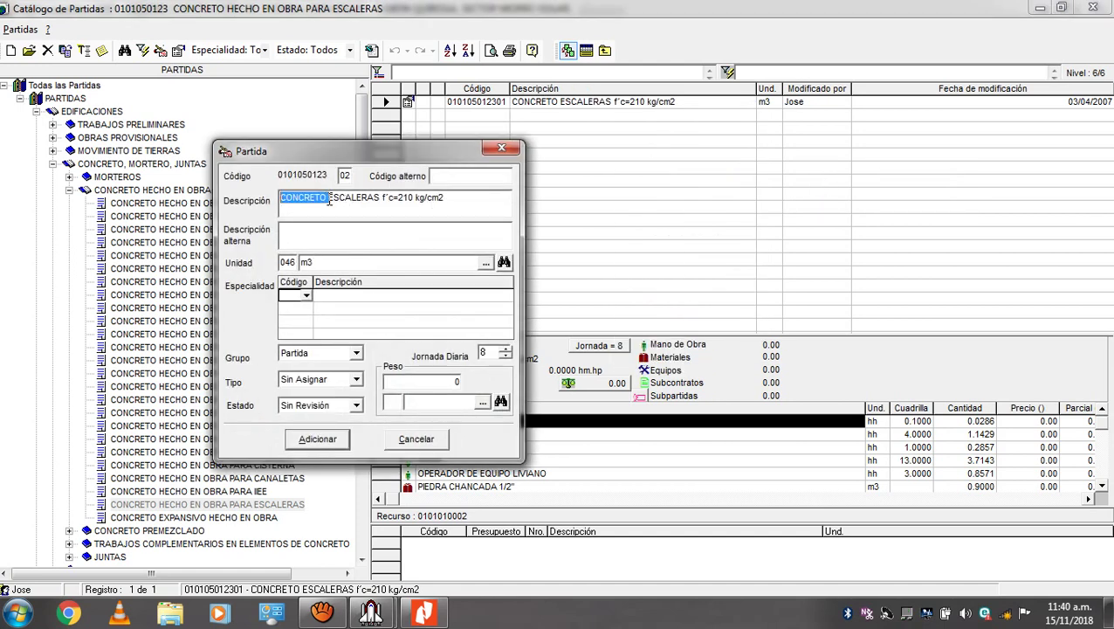
{"action": "key", "text": "Delete"}
{"action": "key", "text": "End"}
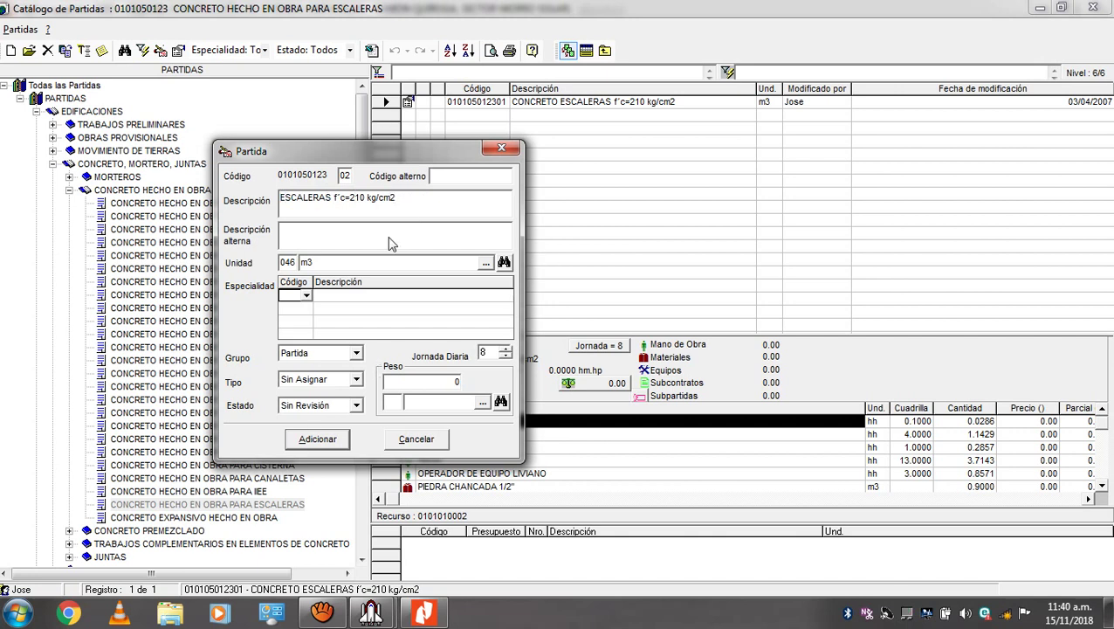
{"action": "left_click", "coordinate": [315, 442]}
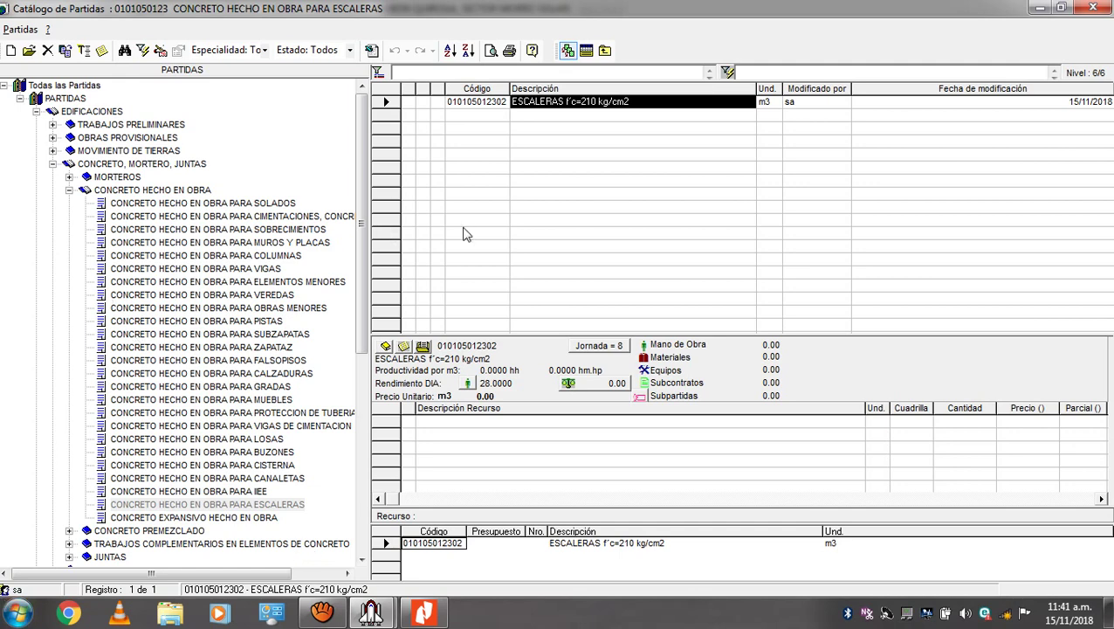
Step: Filter the items of the CONCRETO HECHO EN OBRA group by COLUMN
{"action": "left_click", "coordinate": [100, 194]}
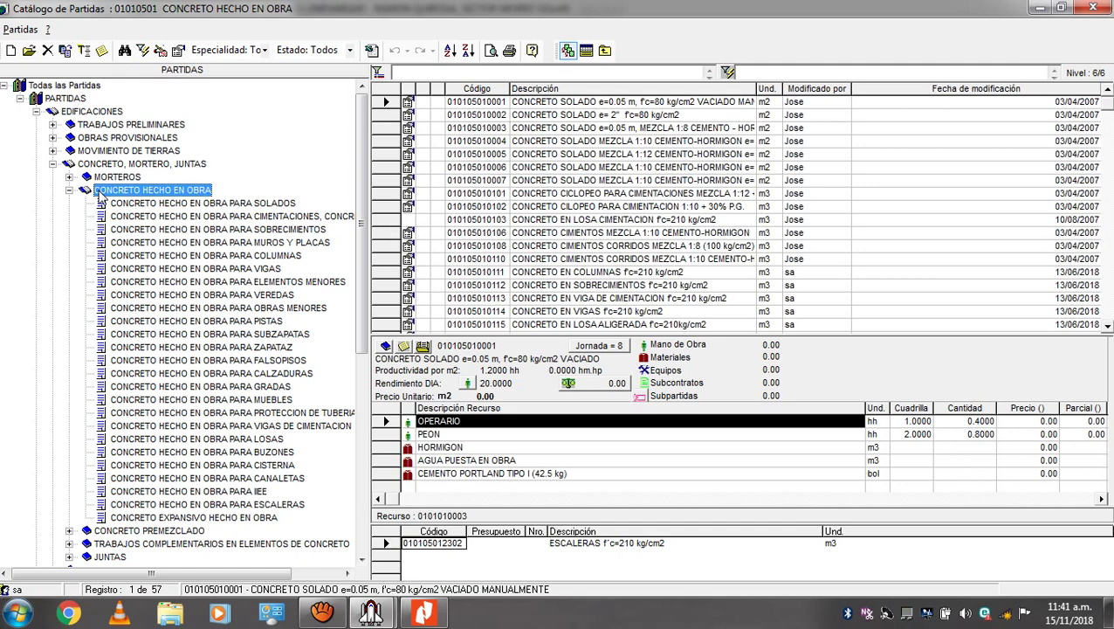
{"action": "left_click", "coordinate": [600, 168]}
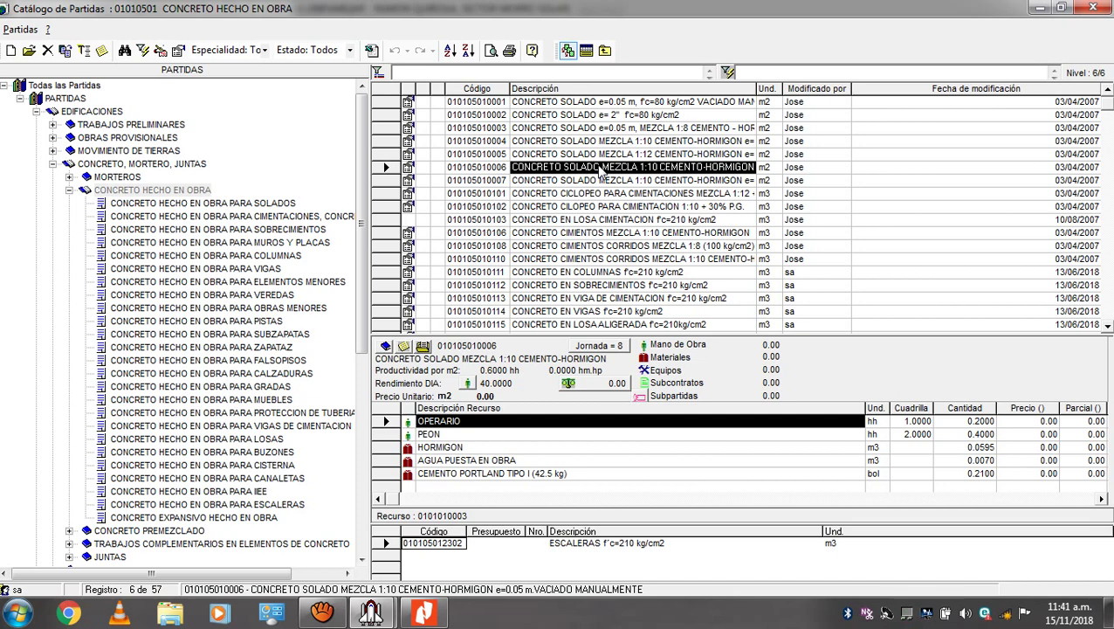
{"action": "type", "text": "COLUMN"}
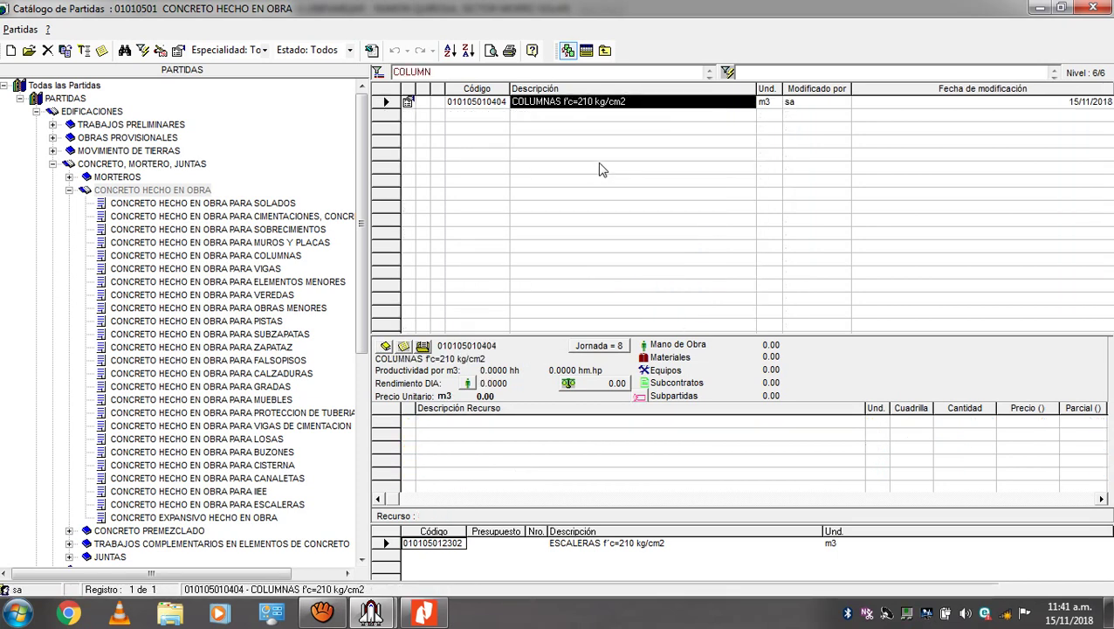
Step: Start adding a work item and choose CONCRETO HECHO EN OBRA PARA COLUMNAS as its group
{"action": "right_click", "coordinate": [603, 110]}
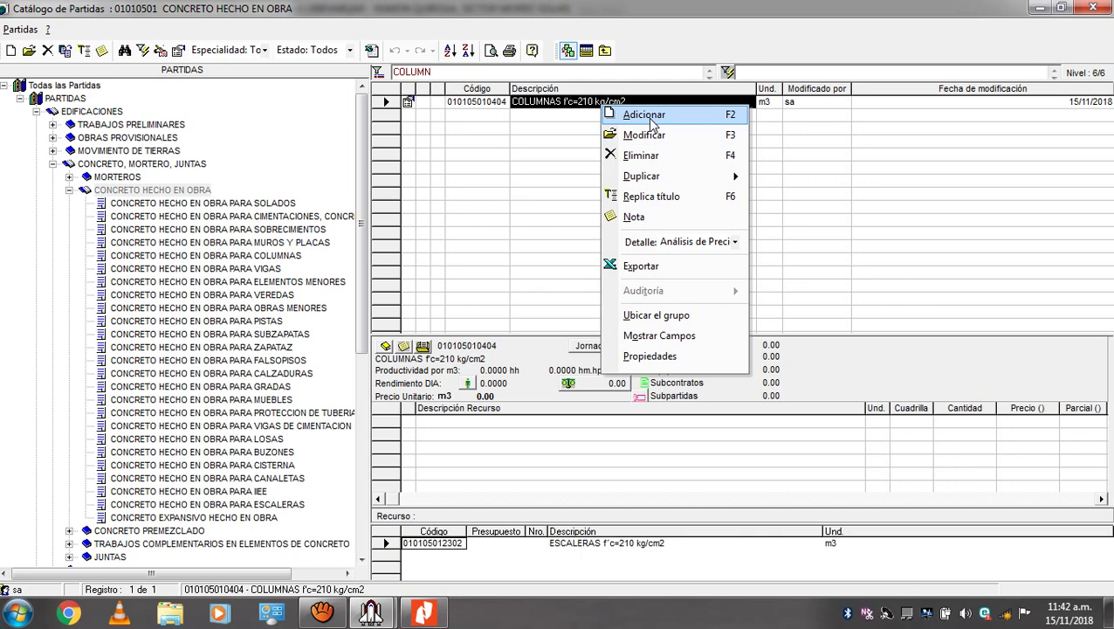
{"action": "left_click", "coordinate": [644, 115]}
{"action": "left_click", "coordinate": [526, 171]}
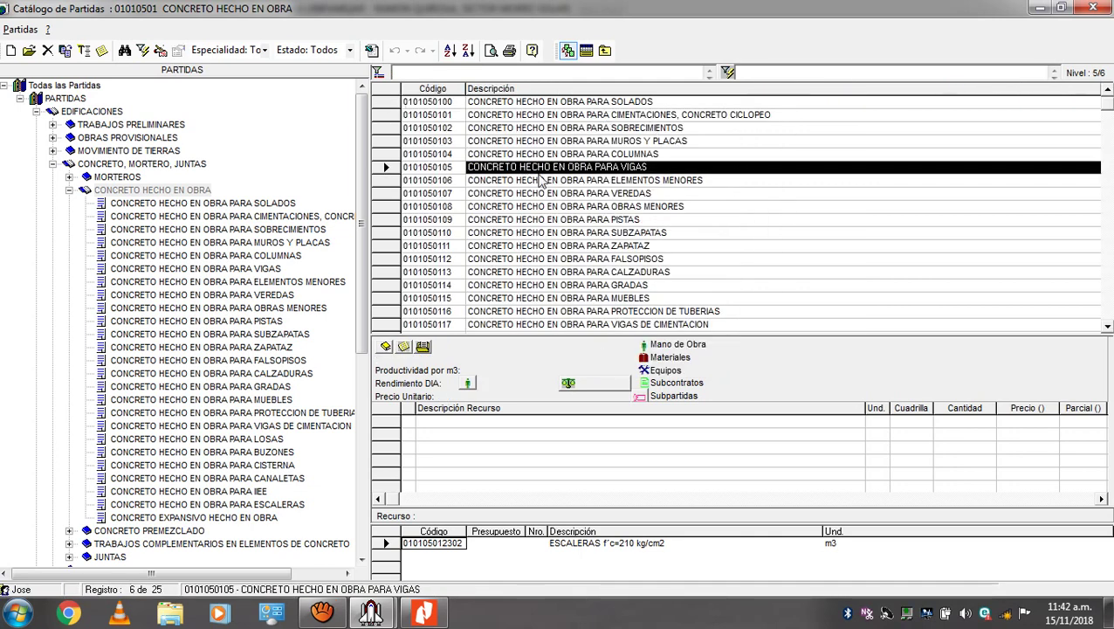
{"action": "left_click", "coordinate": [648, 156]}
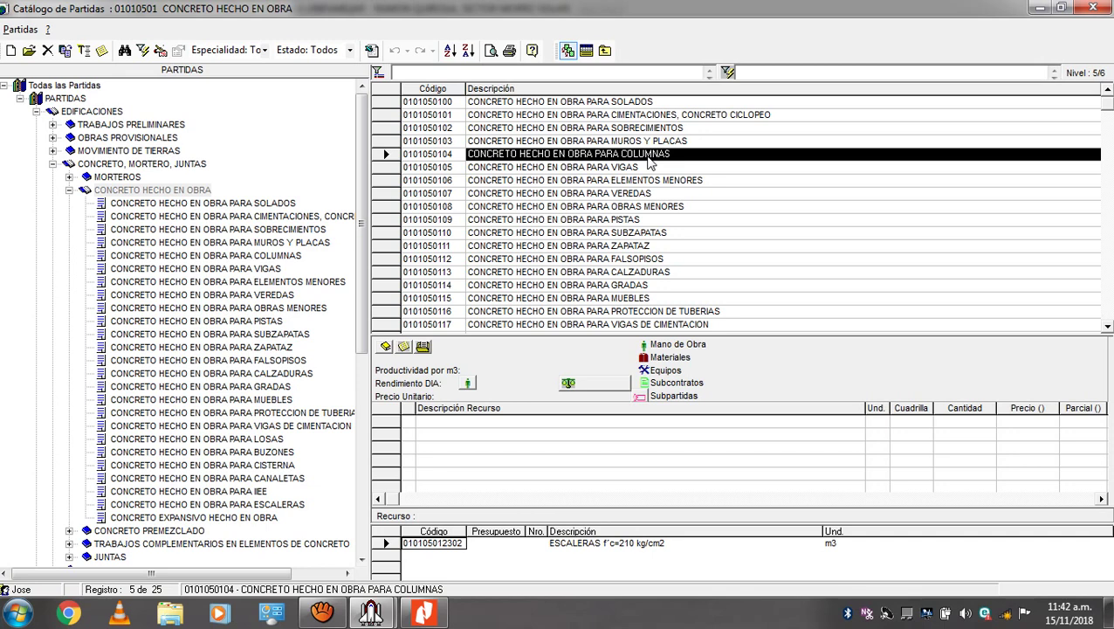
{"action": "double_click", "coordinate": [648, 158]}
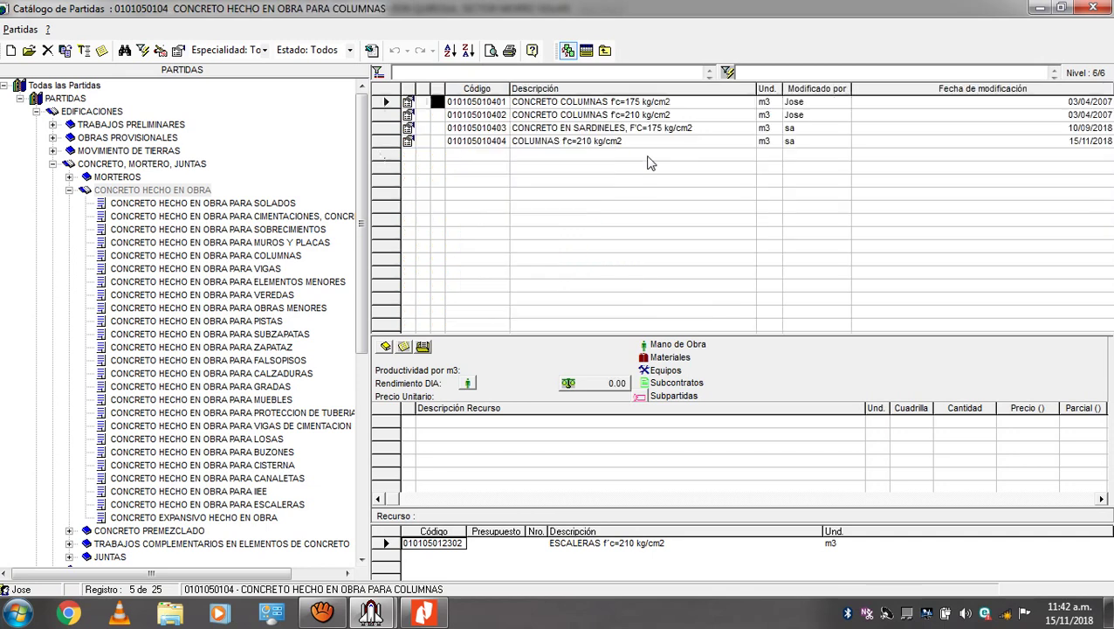
Step: Add a catalogue item described as COLUMNAS GRADO 60 fy= 4200kg/cm2 with unit kg, and select it for the budget
{"action": "right_click", "coordinate": [625, 164]}
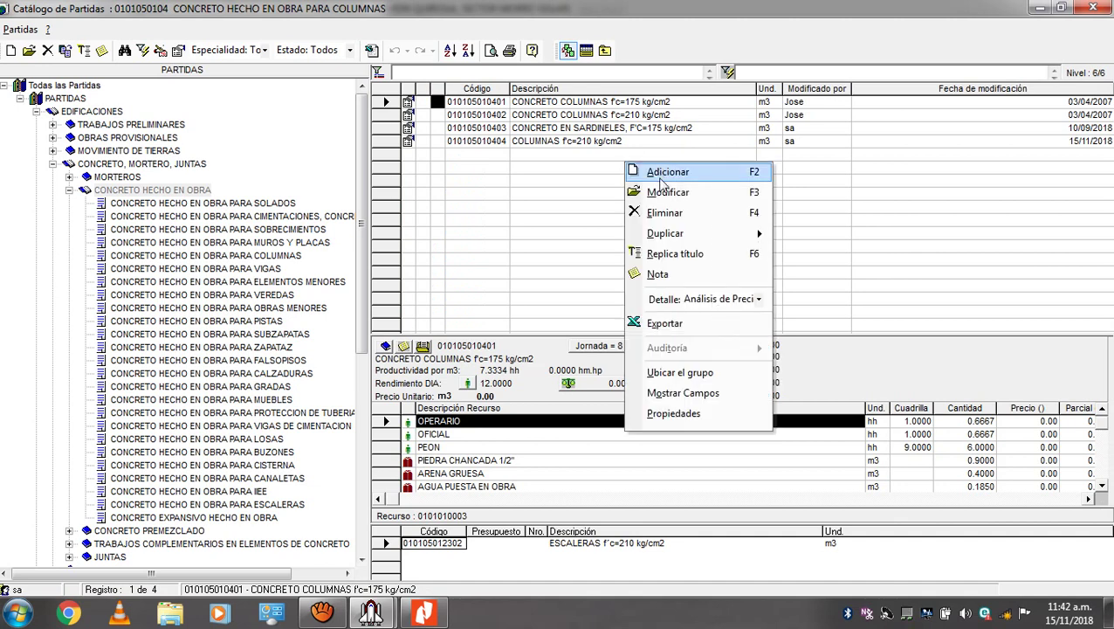
{"action": "left_click", "coordinate": [662, 173]}
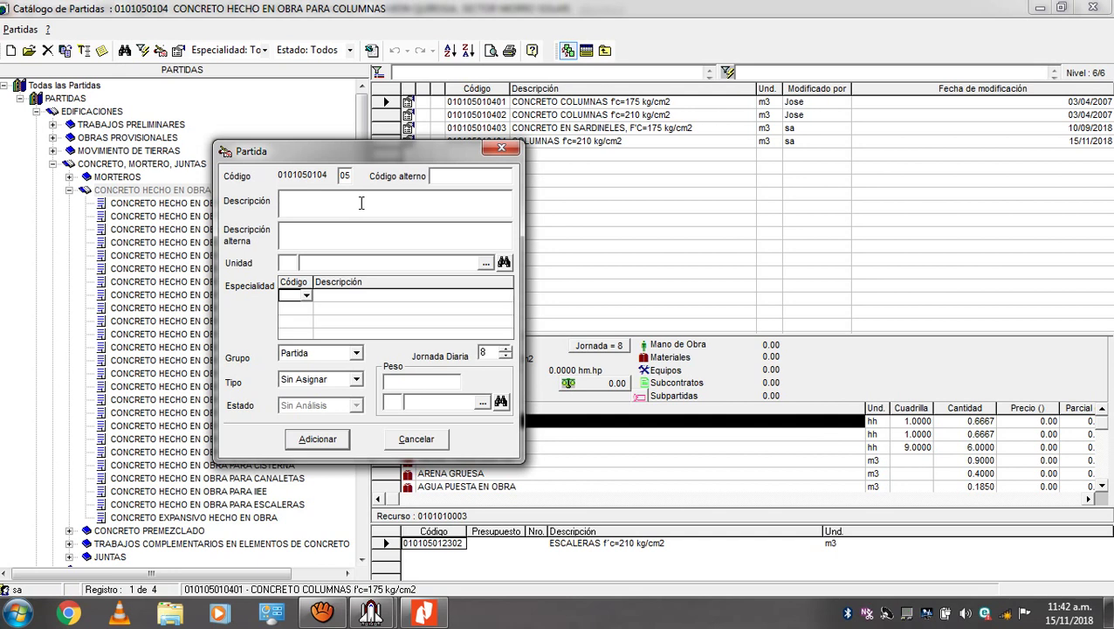
{"action": "type", "text": "gran"}
{"action": "key", "text": "BackSpace"}
{"action": "key", "text": "BackSpace"}
{"action": "key", "text": "BackSpace"}
{"action": "key", "text": "BackSpace"}
{"action": "type", "text": "COLUMNAS GRADO 60"}
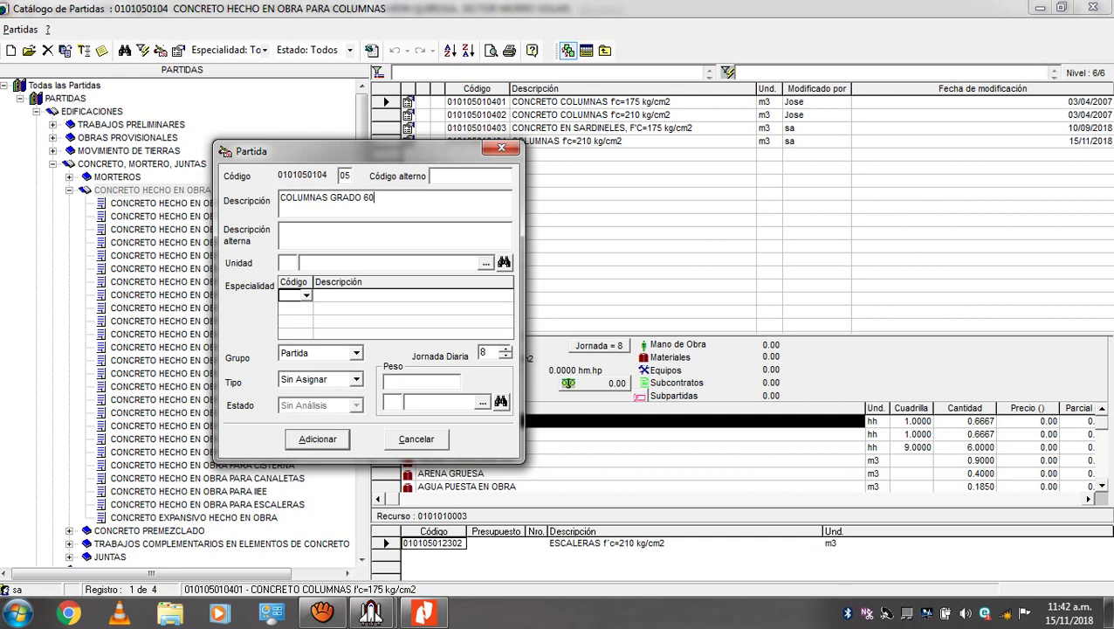
{"action": "type", "text": " fy=4200kg/cm2"}
{"action": "key", "text": "Left"}
{"action": "key", "text": "Left"}
{"action": "key", "text": "Left"}
{"action": "key", "text": "Left"}
{"action": "key", "text": "Left"}
{"action": "key", "text": "Left"}
{"action": "key", "text": "Left"}
{"action": "key", "text": "Left"}
{"action": "key", "text": "Left"}
{"action": "key", "text": "Left"}
{"action": "type", "text": "4200kg"}
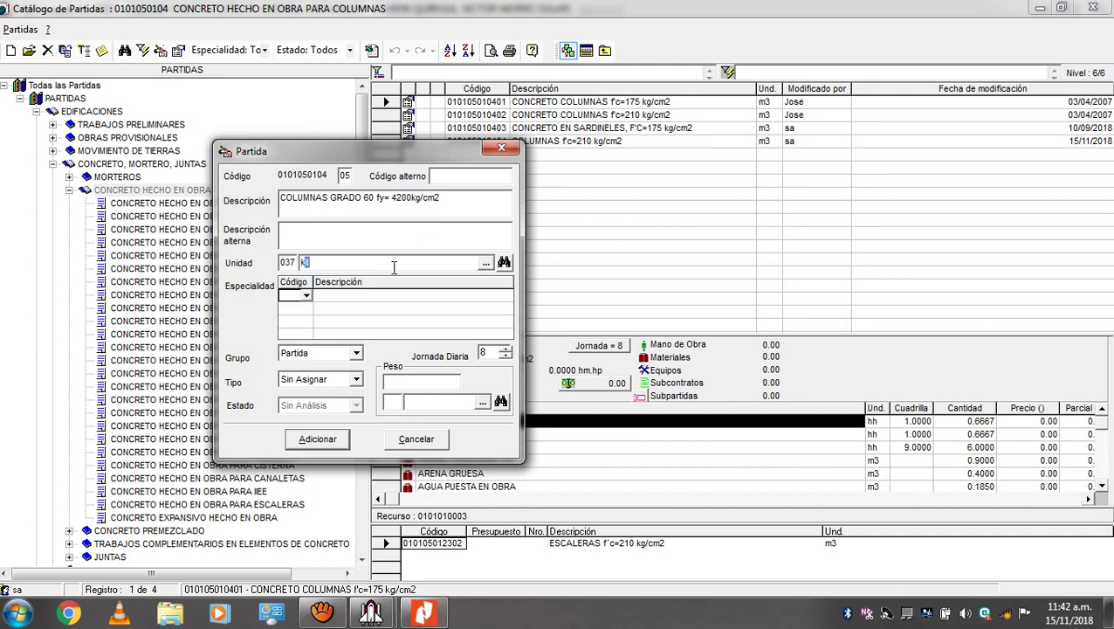
{"action": "left_click", "coordinate": [331, 444]}
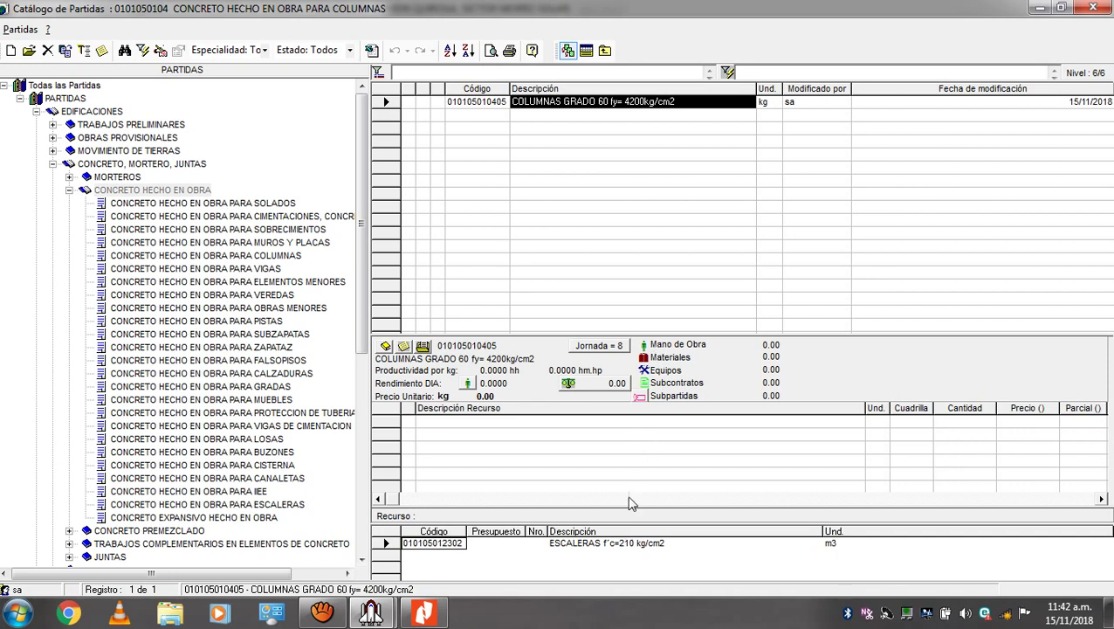
{"action": "double_click", "coordinate": [629, 103]}
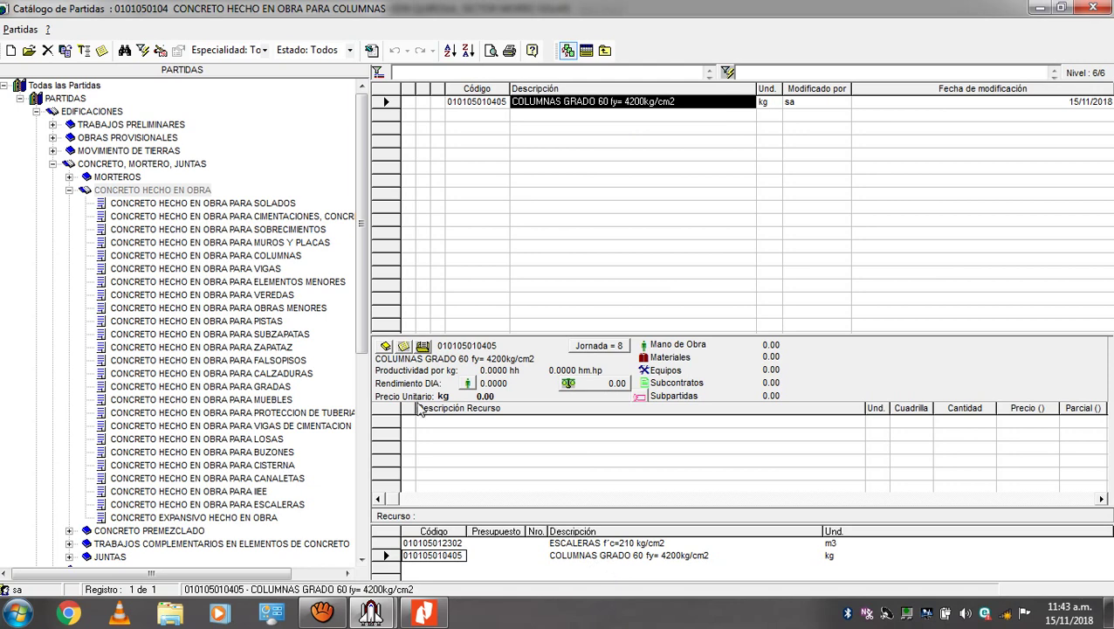
Step: Duplicate only the item CONCRETO VIGAS f'c=175 kg/cm2, without its price analysis, describing the copy as VIGAS GRADO 60 fy=4200 kg/cm2
{"action": "left_click", "coordinate": [271, 269]}
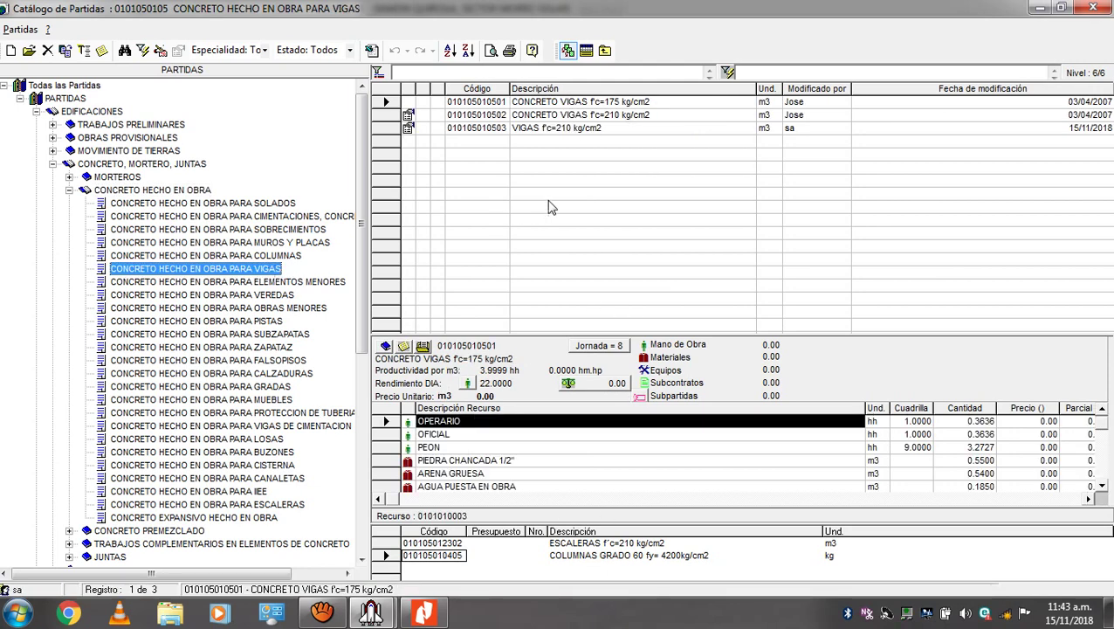
{"action": "right_click", "coordinate": [562, 133]}
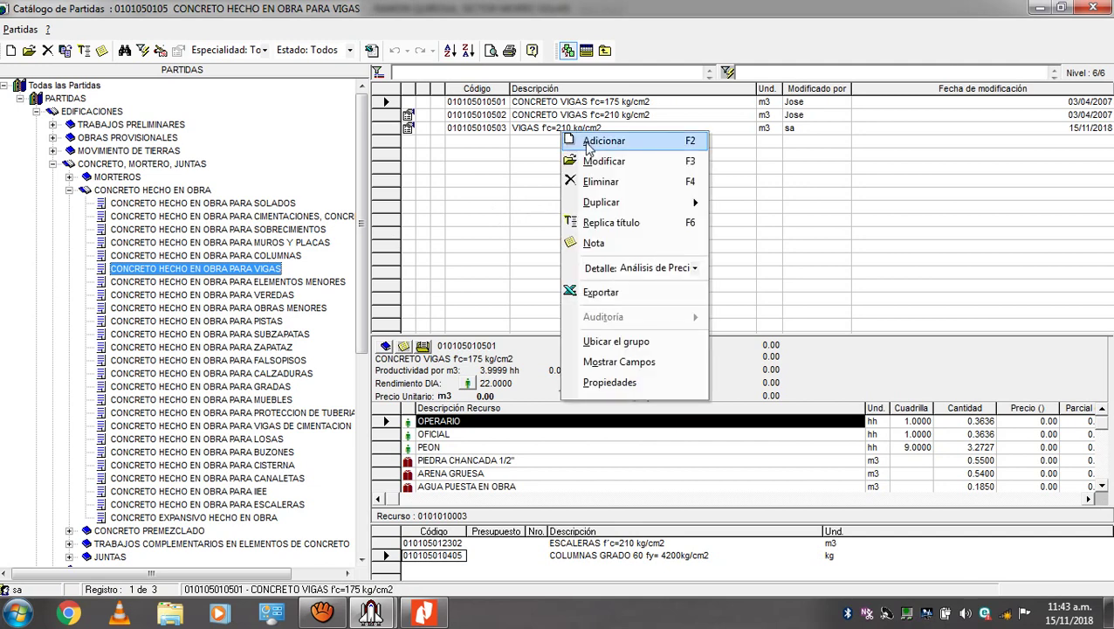
{"action": "mouse_move", "coordinate": [601, 202]}
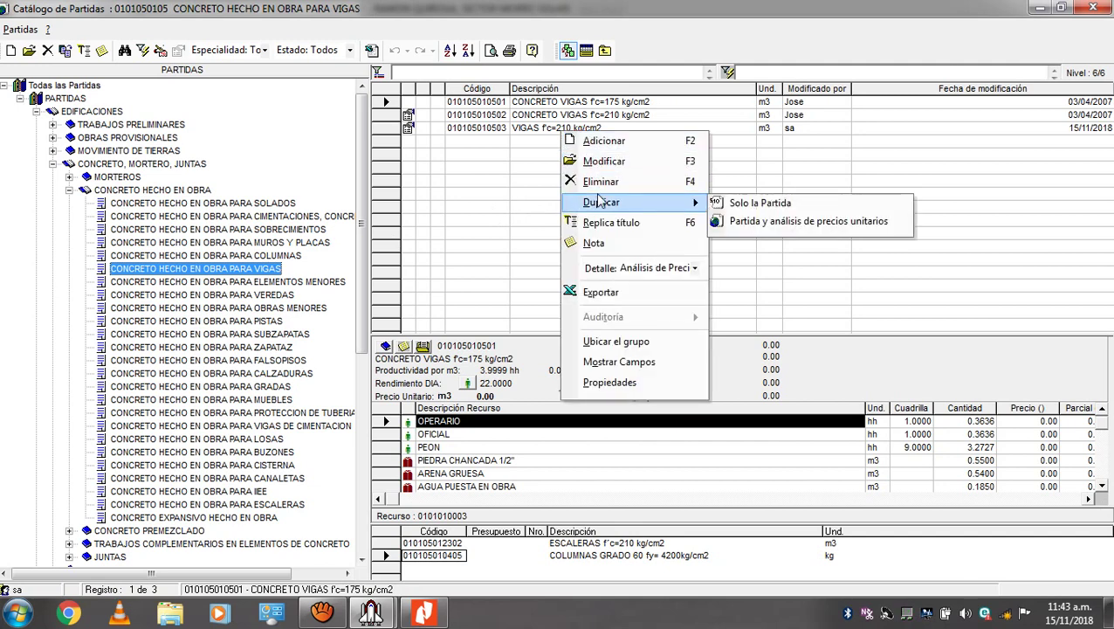
{"action": "left_click", "coordinate": [784, 202]}
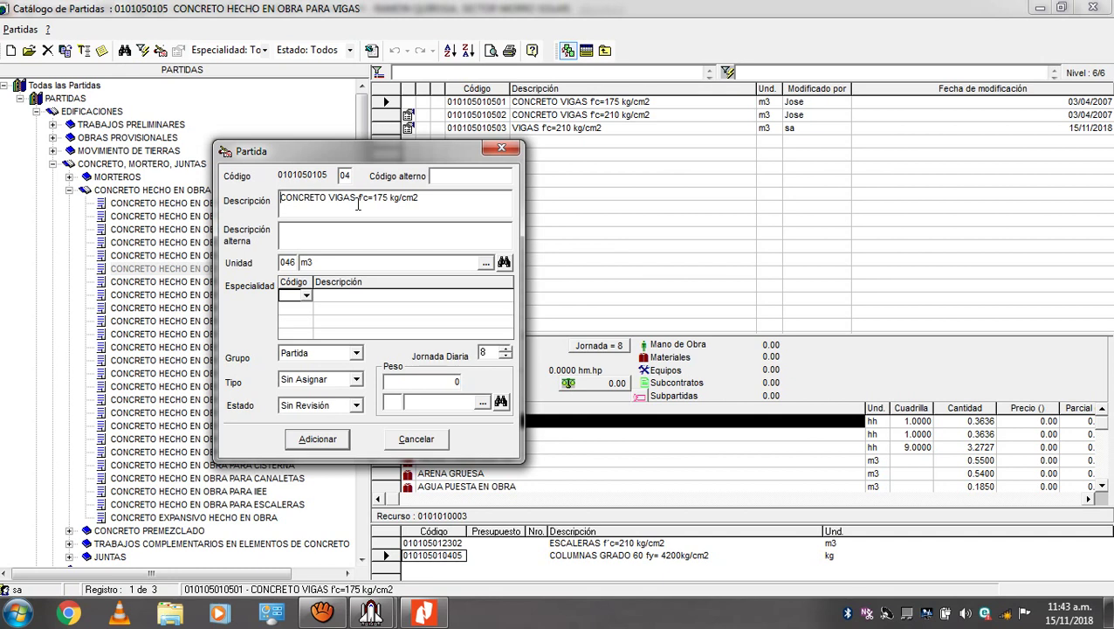
{"action": "triple_click", "coordinate": [358, 203]}
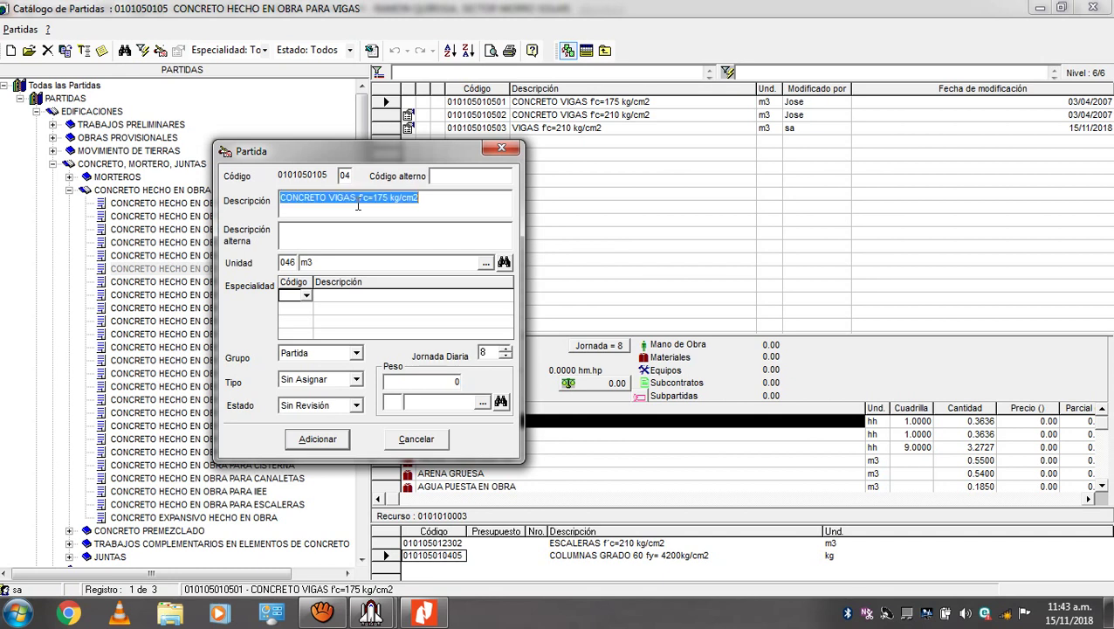
{"action": "type", "text": "vigas"}
{"action": "key", "text": "BackSpace"}
{"action": "key", "text": "BackSpace"}
{"action": "key", "text": "BackSpace"}
{"action": "key", "text": "BackSpace"}
{"action": "key", "text": "BackSpace"}
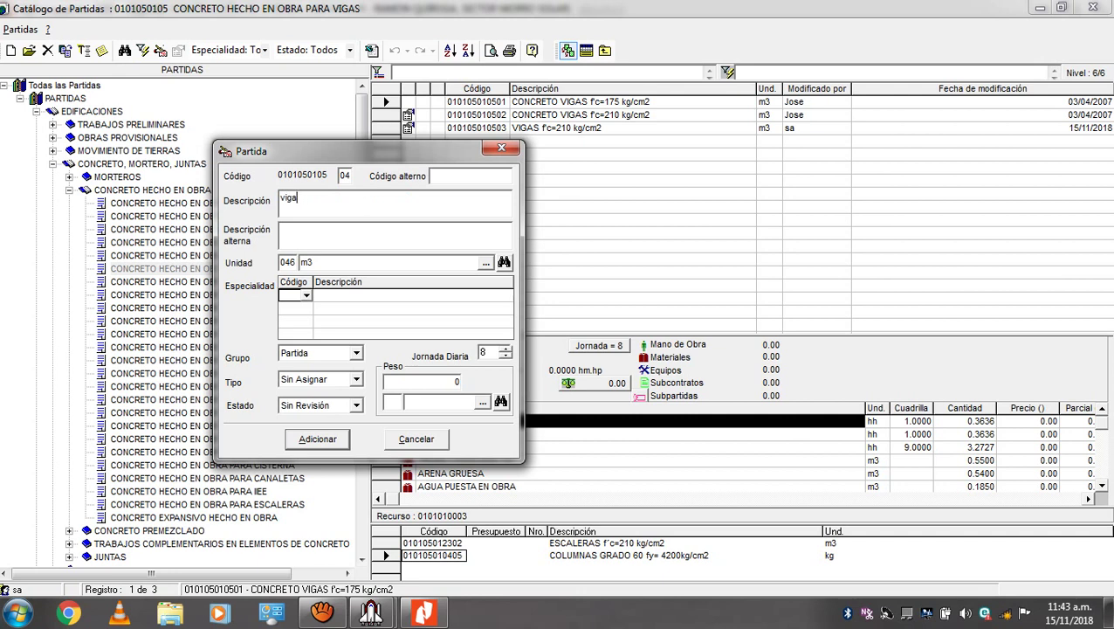
{"action": "type", "text": "VIGAS GRADO 60 fy=4200"}
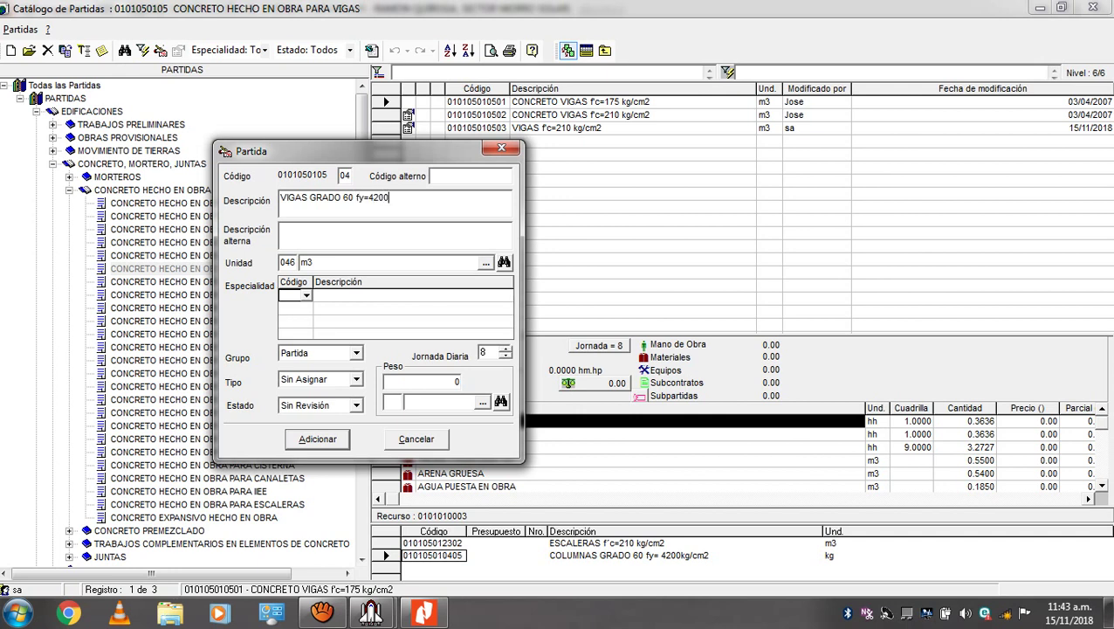
{"action": "type", "text": " kg/cm2"}
Step: Set the beam steel item's unit to kg, add it to the catalogue and select it for the budget
{"action": "left_click", "coordinate": [356, 262]}
{"action": "key", "text": "BackSpace"}
{"action": "key", "text": "BackSpace"}
{"action": "type", "text": "kg"}
{"action": "left_click", "coordinate": [321, 441]}
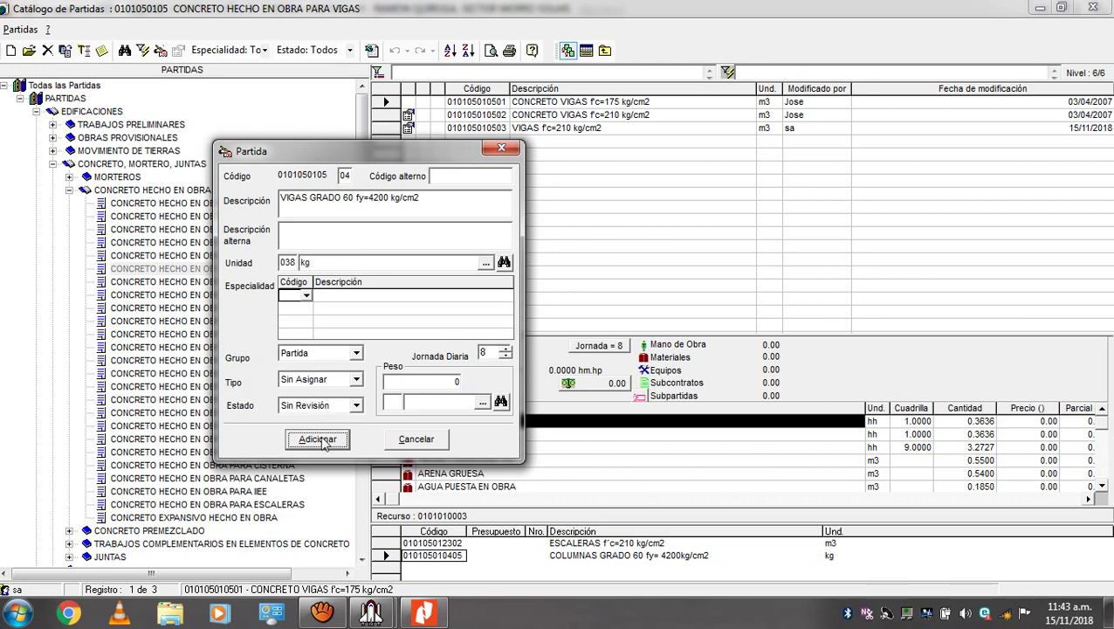
{"action": "left_click", "coordinate": [559, 103]}
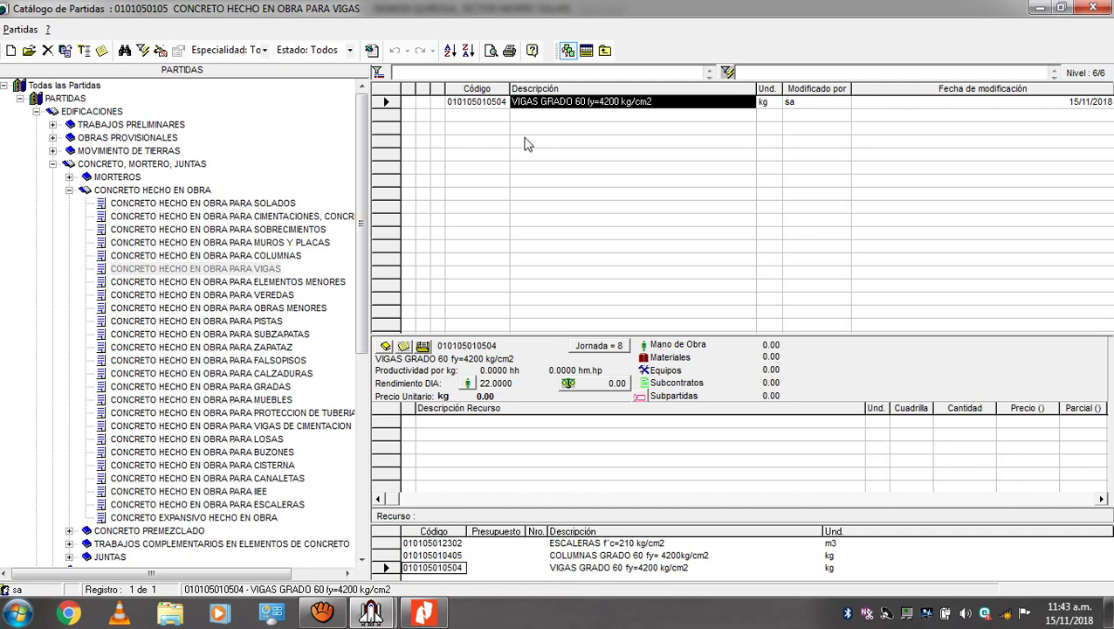
Step: Duplicate only the item ESCALERAS f´c=210 kg/cm2, without its price analysis, describing the copy as ESCALERAS GRADO 60 fy=4200 kg/cm2
{"action": "left_click", "coordinate": [273, 504]}
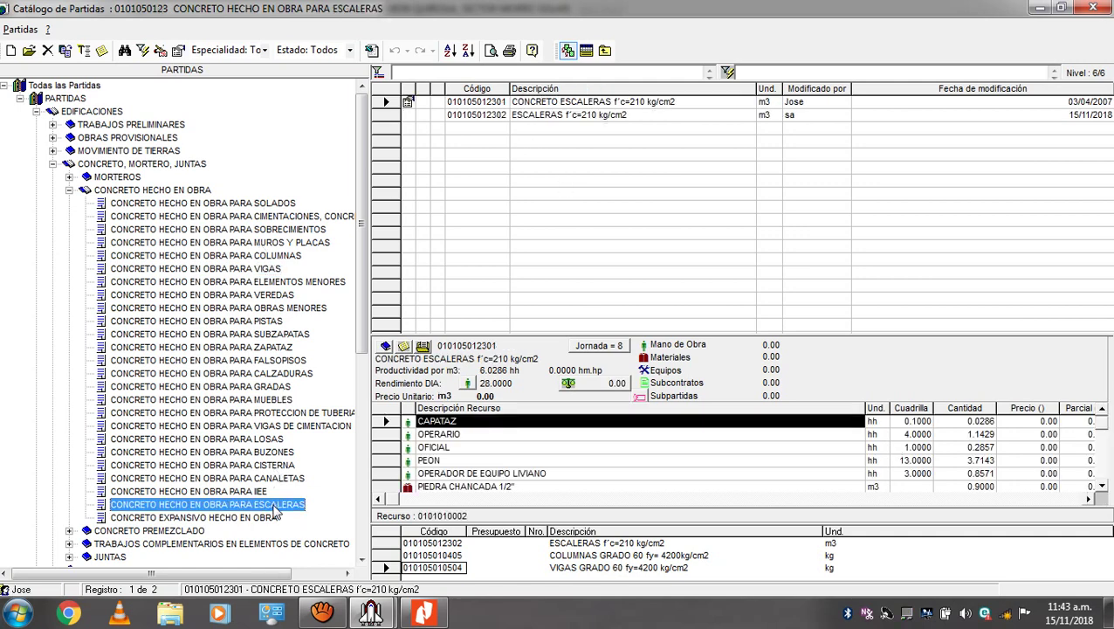
{"action": "left_click", "coordinate": [562, 116]}
{"action": "right_click", "coordinate": [561, 114]}
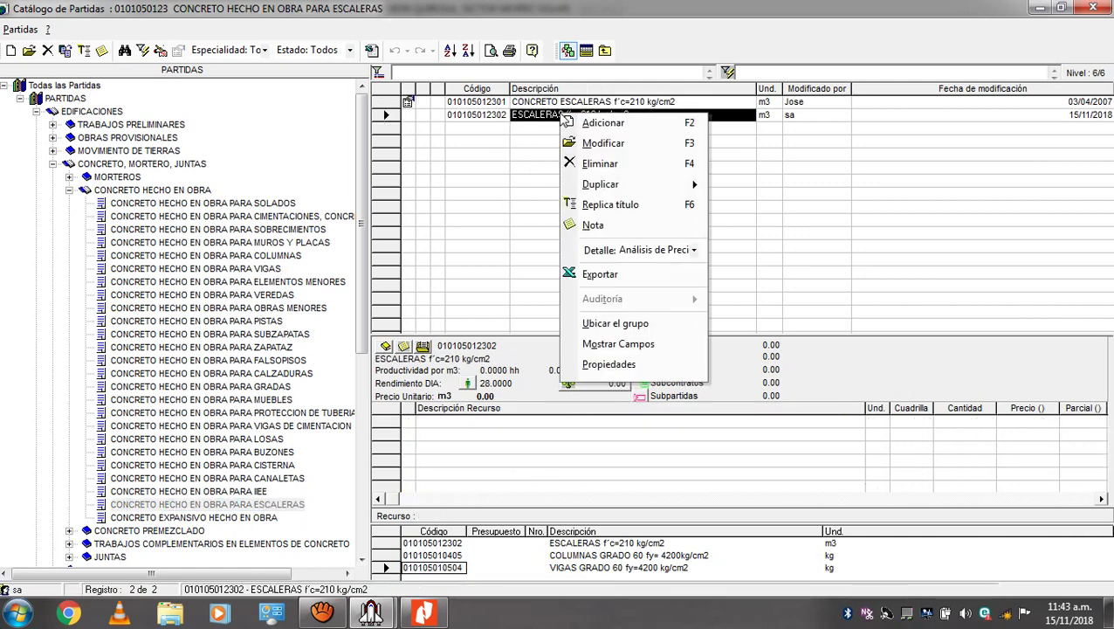
{"action": "mouse_move", "coordinate": [640, 185]}
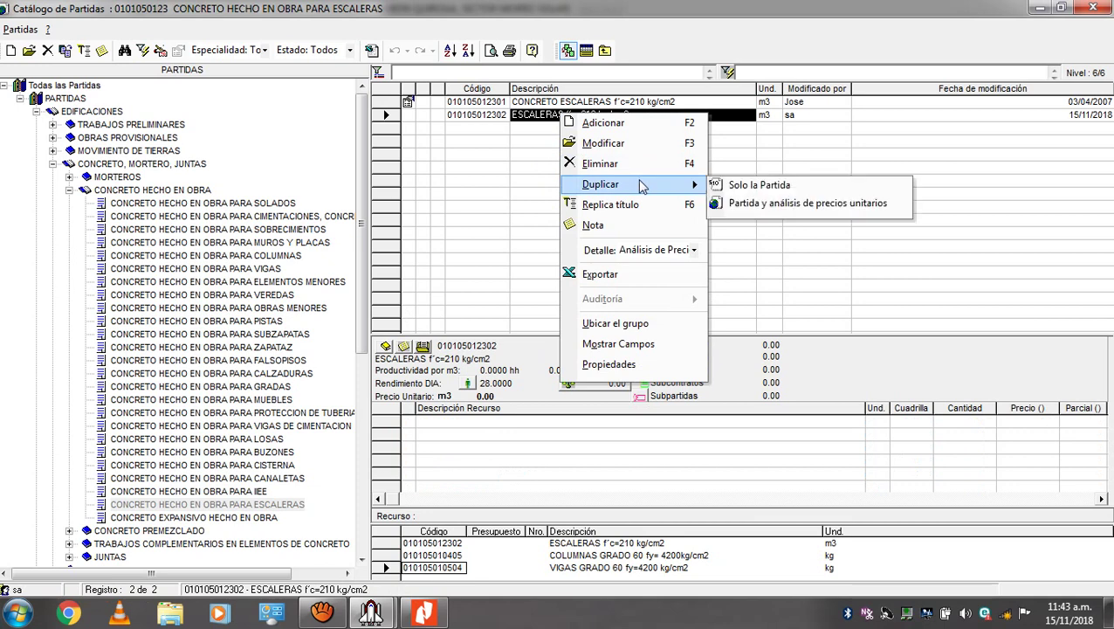
{"action": "left_click", "coordinate": [742, 184]}
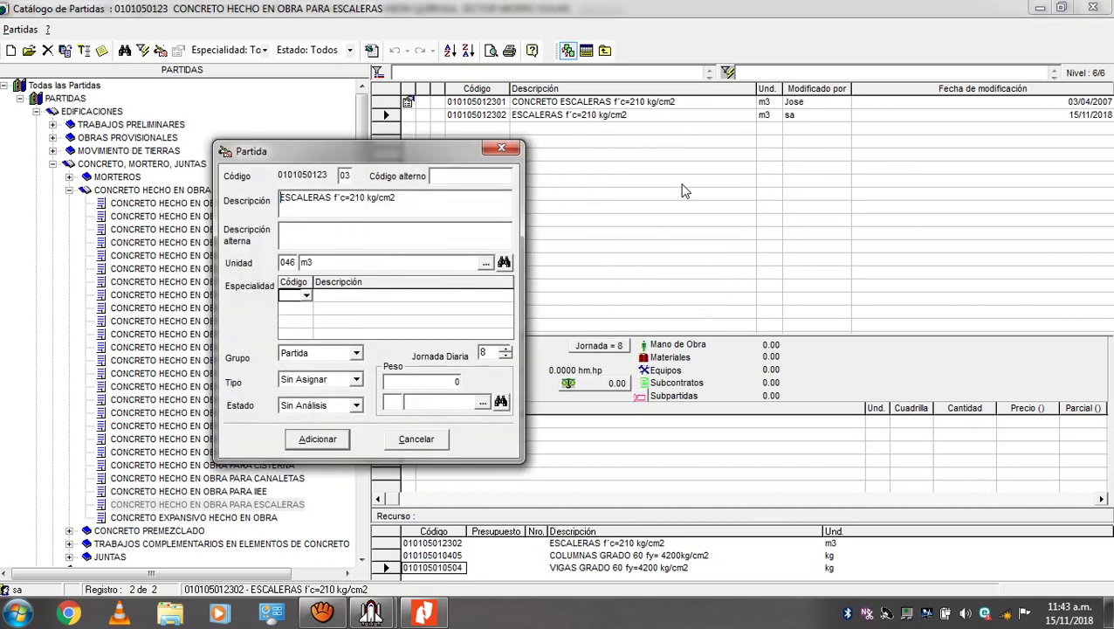
{"action": "left_click", "coordinate": [334, 198]}
{"action": "type", "text": "GRADO 60"}
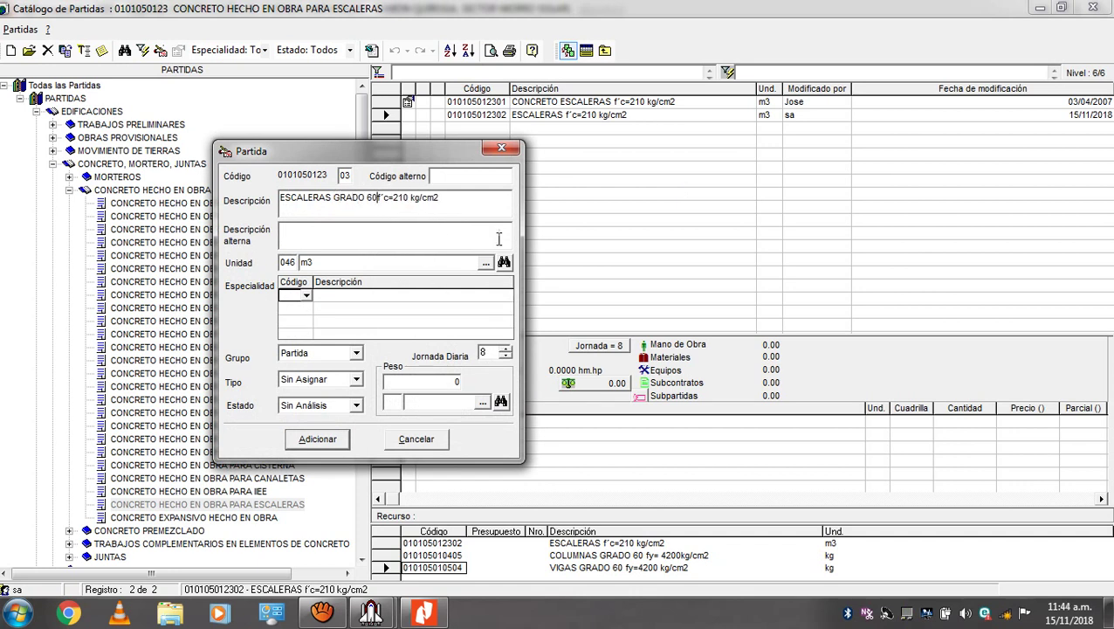
{"action": "type", "text": " FY"}
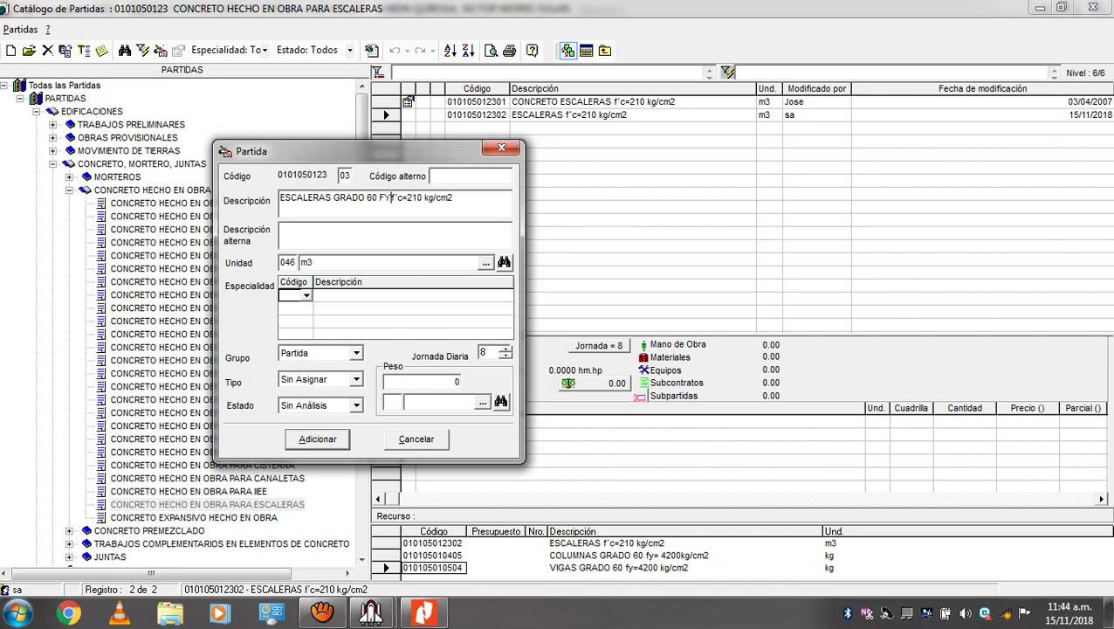
{"action": "key", "text": "BackSpace"}
{"action": "type", "text": "fy=4200"}
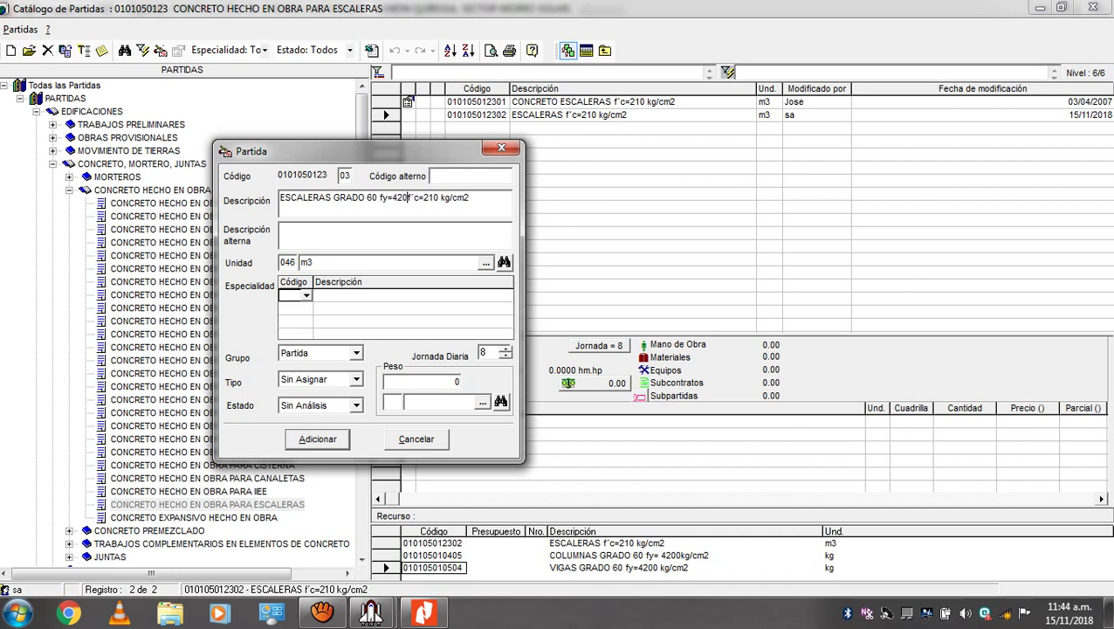
{"action": "key", "text": "Delete"}
{"action": "key", "text": "Delete"}
{"action": "key", "text": "Delete"}
{"action": "key", "text": "Delete"}
{"action": "key", "text": "Delete"}
{"action": "key", "text": "Delete"}
{"action": "key", "text": "Delete"}
Step: Add the stair steel item to the catalogue with unit kg and bring the selected items into the budget sheet
{"action": "left_click", "coordinate": [387, 263]}
{"action": "key", "text": "BackSpace"}
{"action": "key", "text": "BackSpace"}
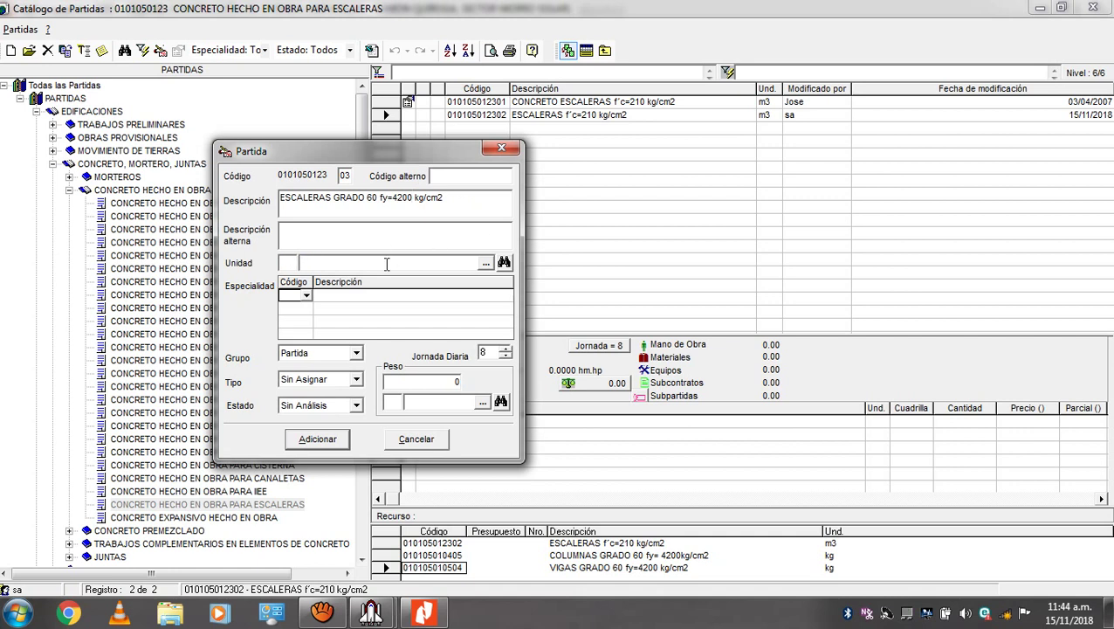
{"action": "type", "text": "k"}
{"action": "key", "text": "BackSpace"}
{"action": "key", "text": "BackSpace"}
{"action": "type", "text": "g"}
{"action": "key", "text": "BackSpace"}
{"action": "key", "text": "BackSpace"}
{"action": "type", "text": "kg"}
{"action": "left_click", "coordinate": [303, 445]}
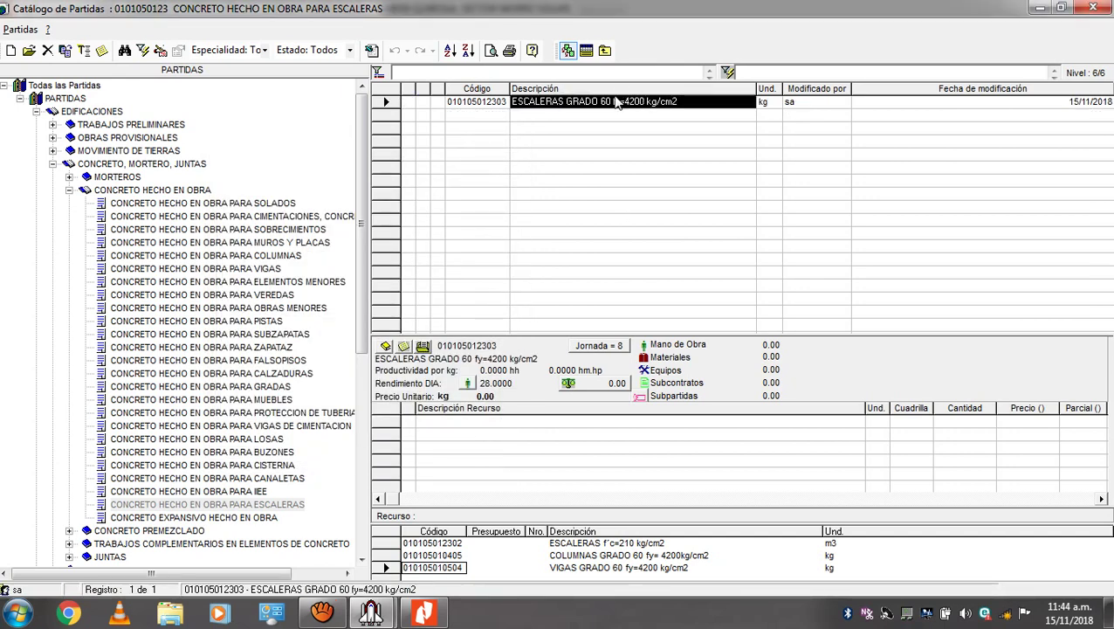
{"action": "left_click", "coordinate": [585, 50]}
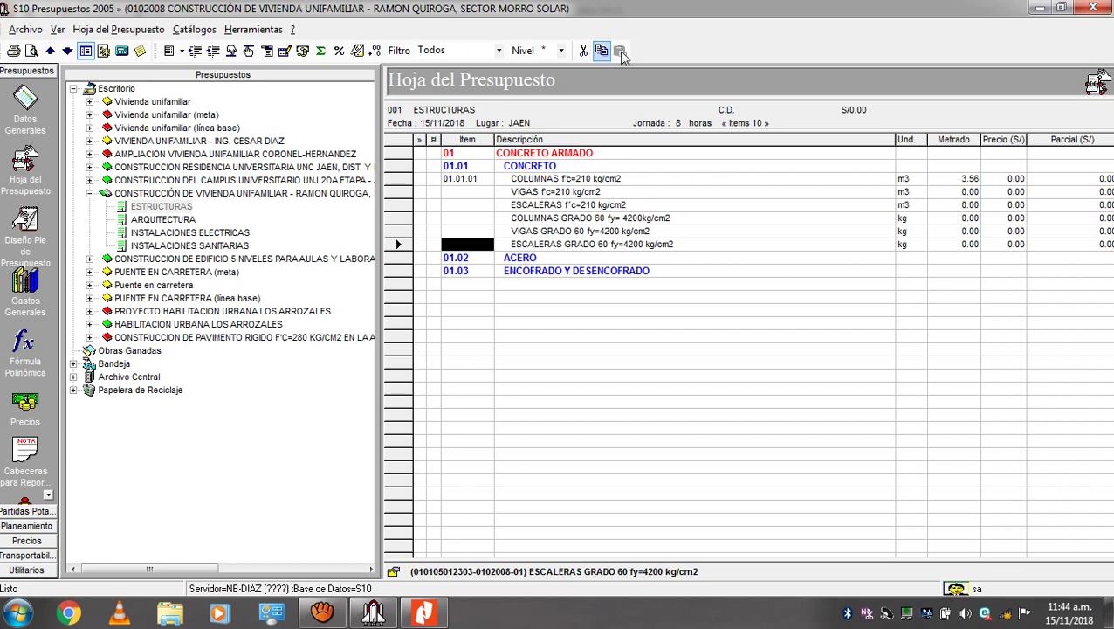
Step: Move the ACERO subtitle up above the three GRADO 60 items and renumber the budget items
{"action": "left_click", "coordinate": [528, 259]}
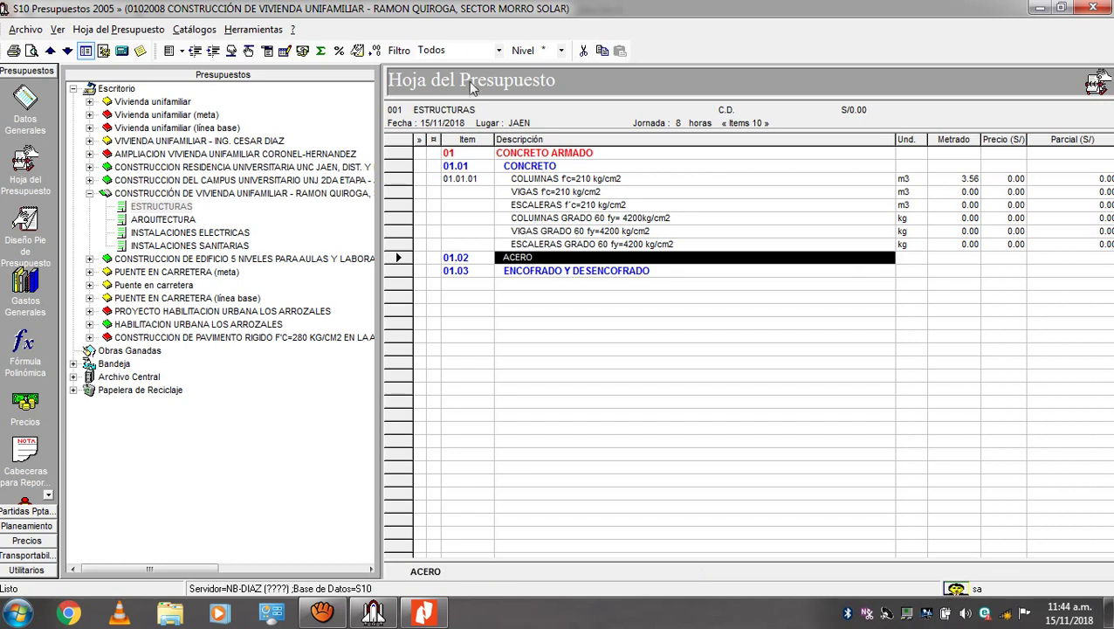
{"action": "left_click", "coordinate": [248, 51]}
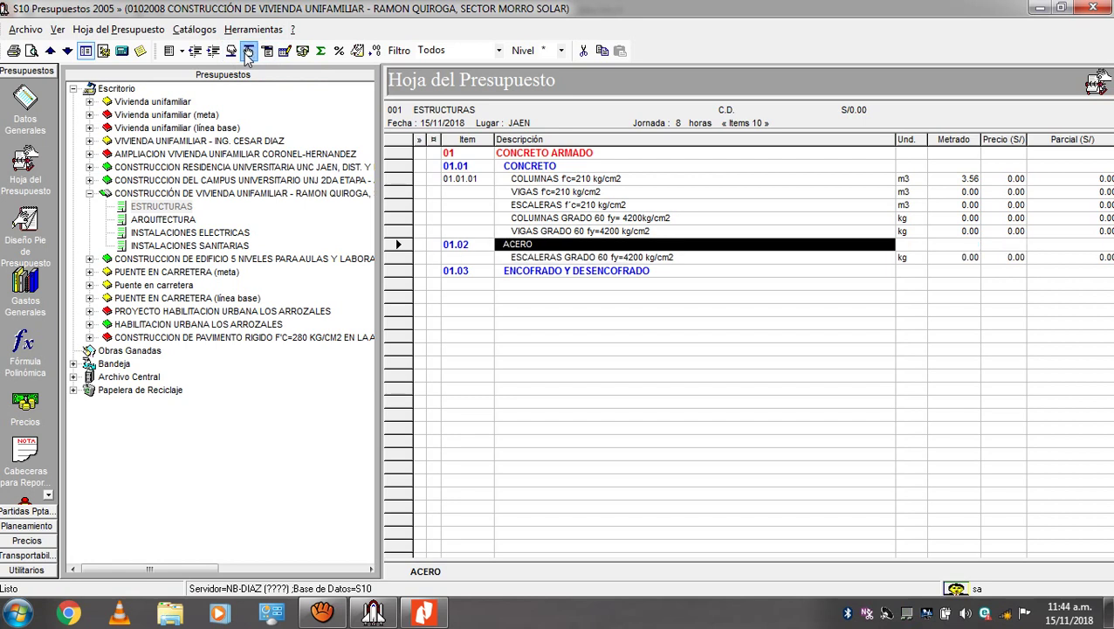
{"action": "left_click", "coordinate": [248, 52]}
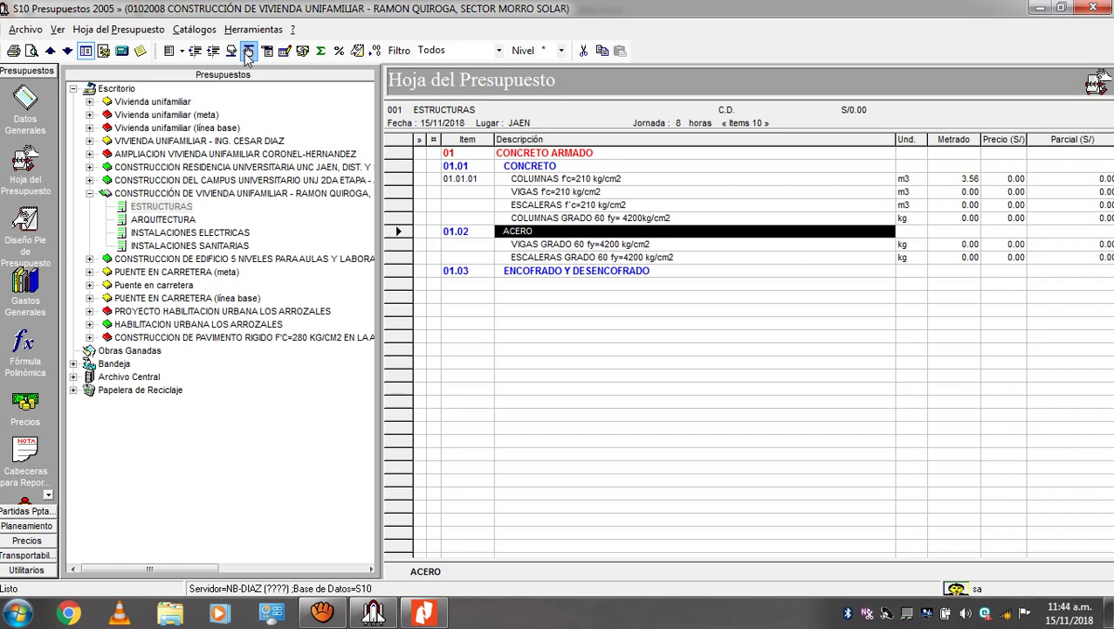
{"action": "left_click", "coordinate": [248, 51]}
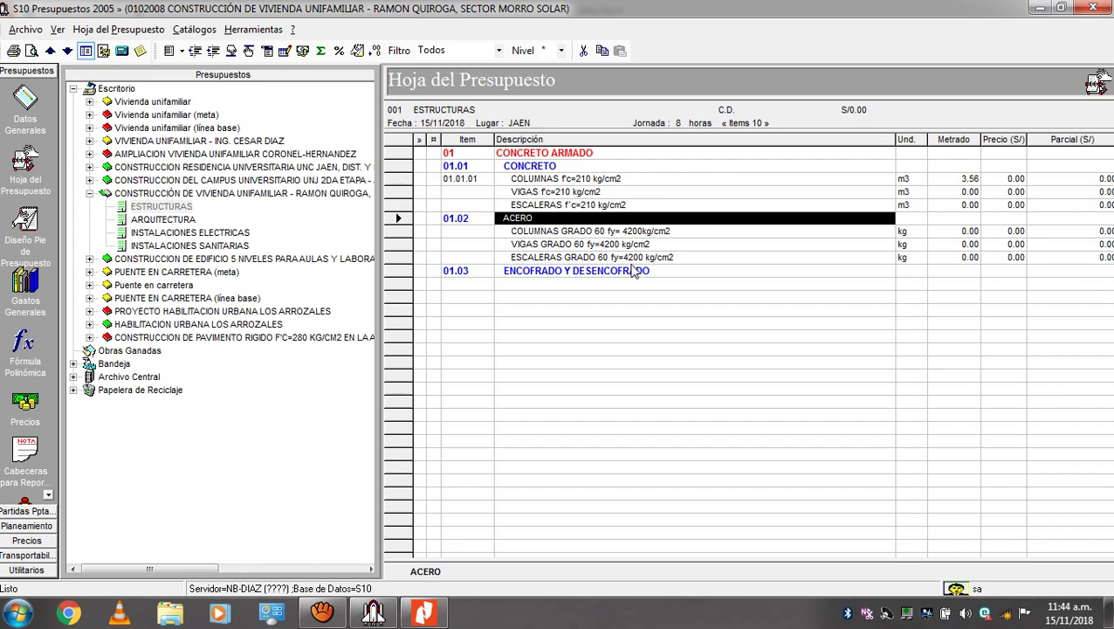
{"action": "left_click", "coordinate": [267, 51]}
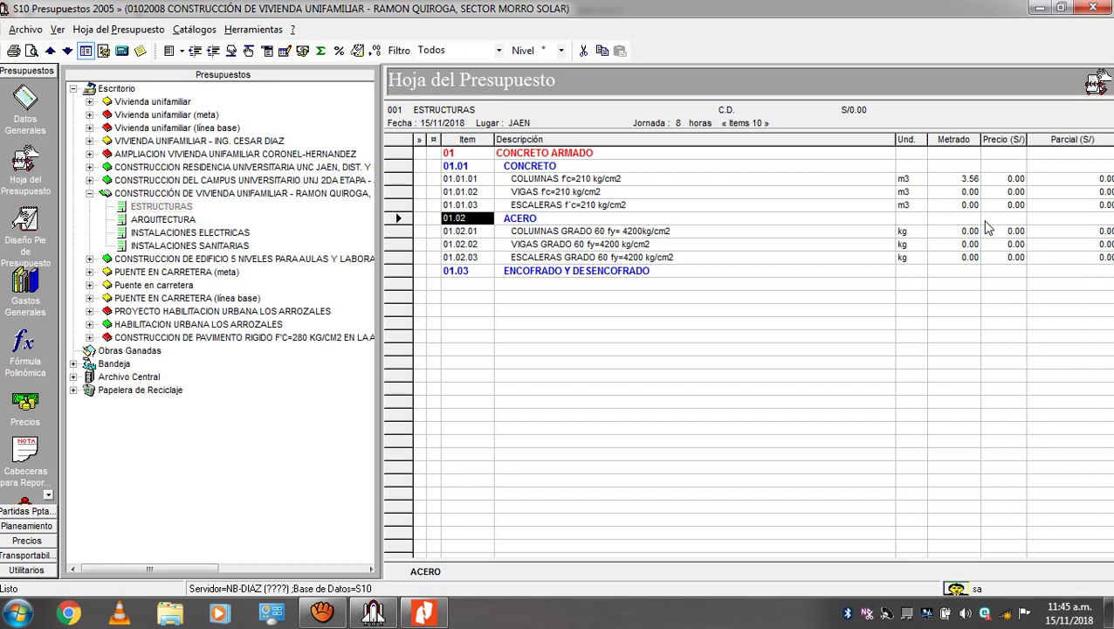
Step: Start adding a work item and go to the group ENCOFRADO, PANELES, LADRILLO PARA TECHO in the catalogue
{"action": "right_click", "coordinate": [745, 352]}
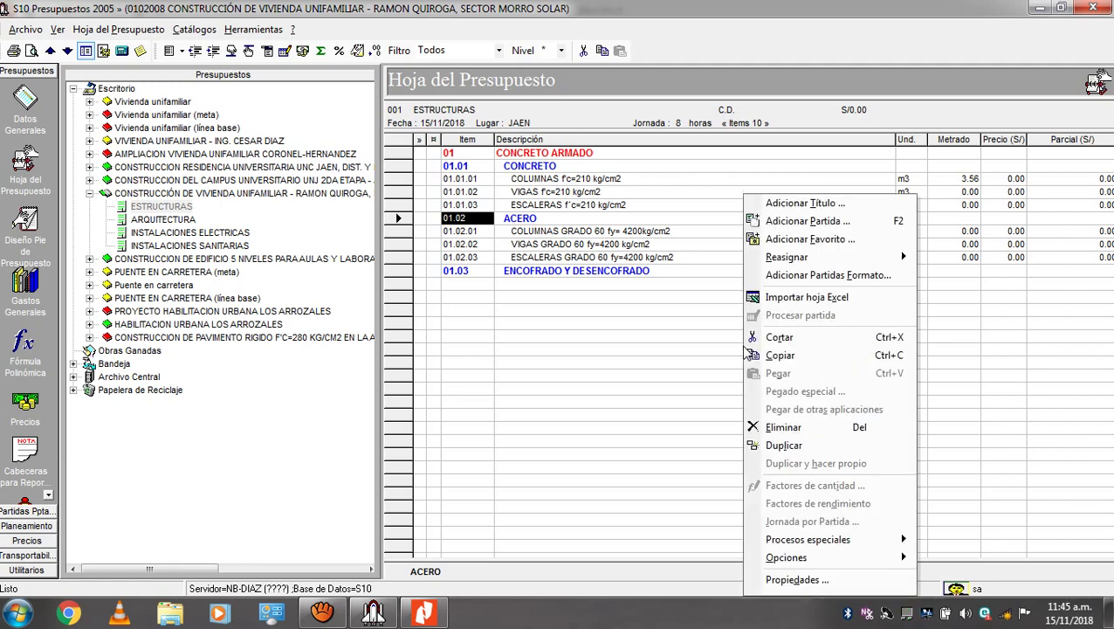
{"action": "left_click", "coordinate": [836, 221]}
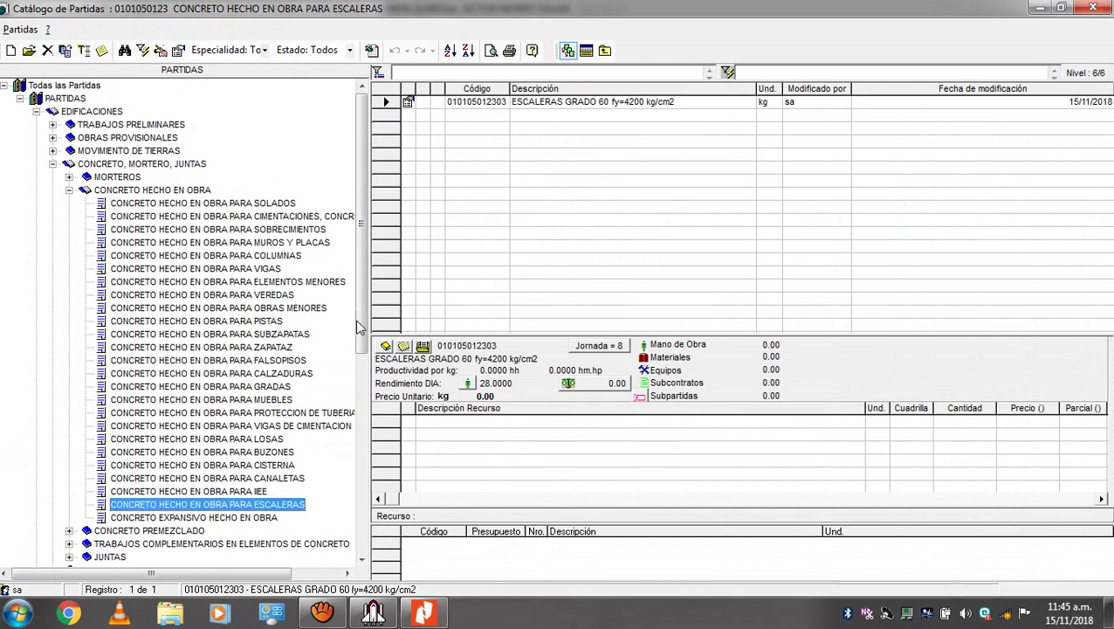
{"action": "left_click_drag", "start_coordinate": [365, 326], "coordinate": [368, 492]}
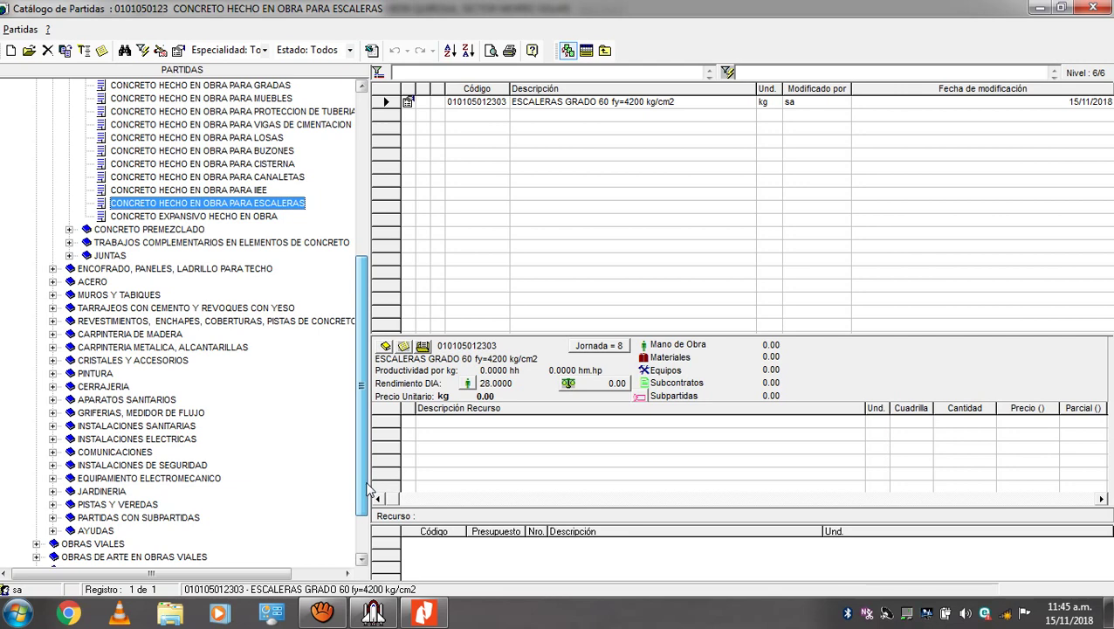
{"action": "left_click_drag", "start_coordinate": [368, 491], "coordinate": [368, 502]}
{"action": "left_click", "coordinate": [103, 452]}
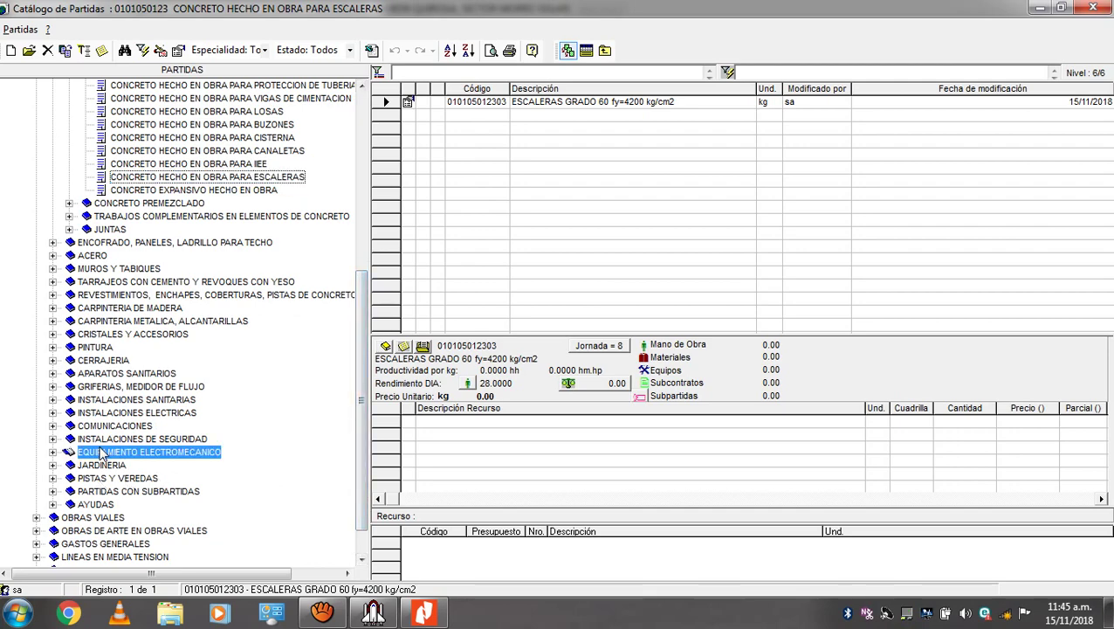
{"action": "key", "text": "Up"}
{"action": "key", "text": "Up"}
{"action": "key", "text": "Up"}
{"action": "key", "text": "Up"}
{"action": "key", "text": "Up"}
{"action": "key", "text": "Up"}
{"action": "key", "text": "Up"}
{"action": "key", "text": "Up"}
{"action": "key", "text": "Up"}
{"action": "key", "text": "Up"}
{"action": "key", "text": "Up"}
{"action": "key", "text": "Up"}
{"action": "key", "text": "Up"}
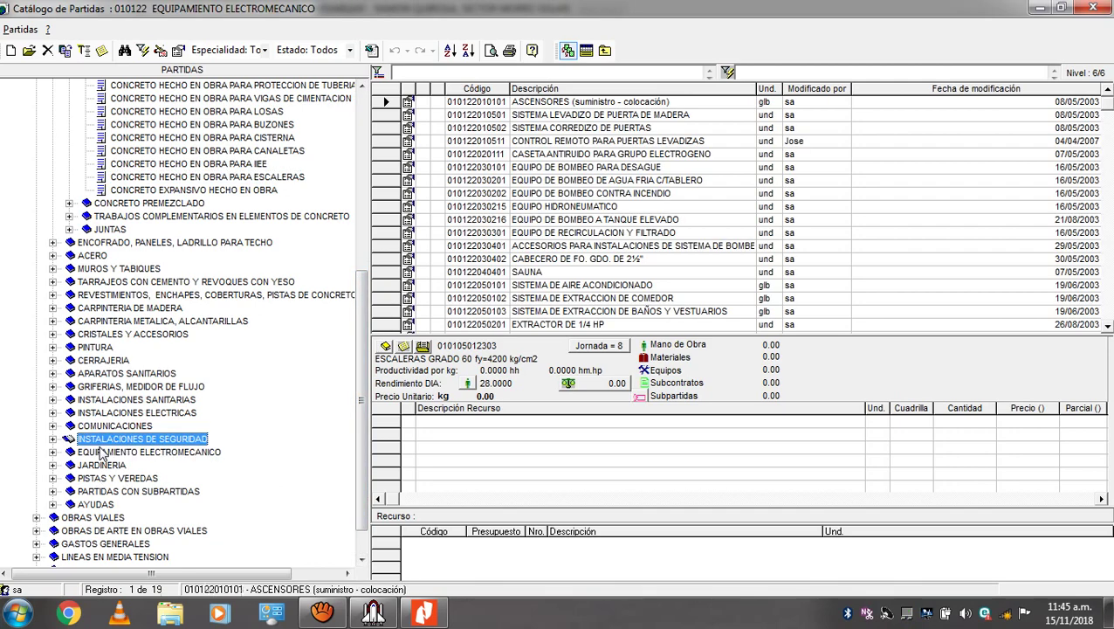
{"action": "key", "text": "Up"}
{"action": "key", "text": "Up"}
{"action": "key", "text": "Up"}
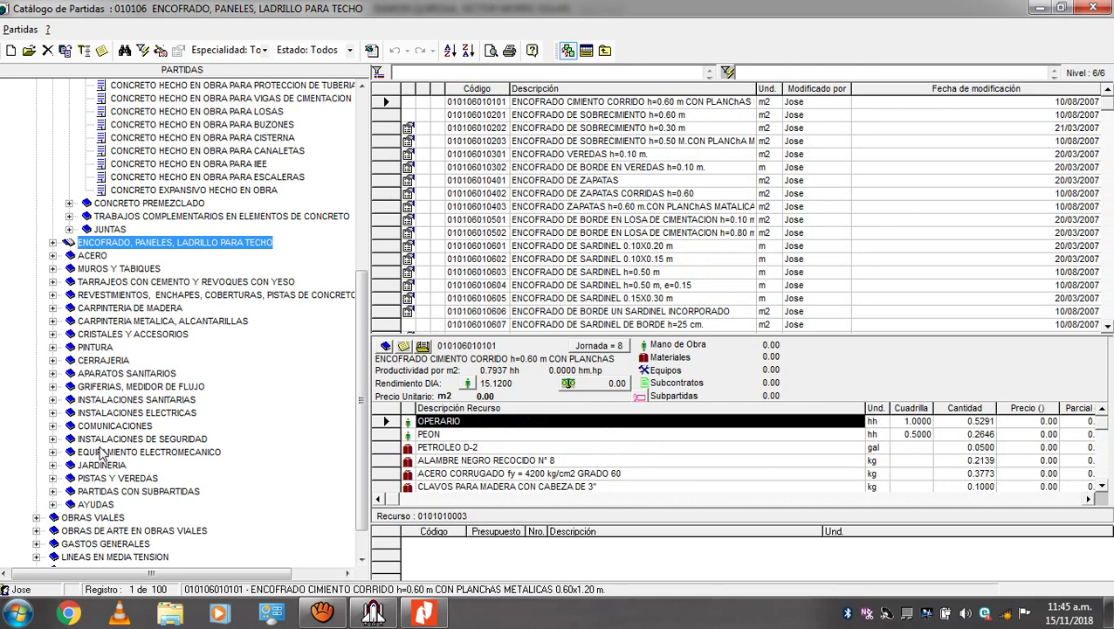
Step: Expand the ACERO group and examine the items of ACERO DE REFUERZO PARA CONCRETO and ESTRUCTURAS DE ACERO
{"action": "left_click", "coordinate": [93, 258]}
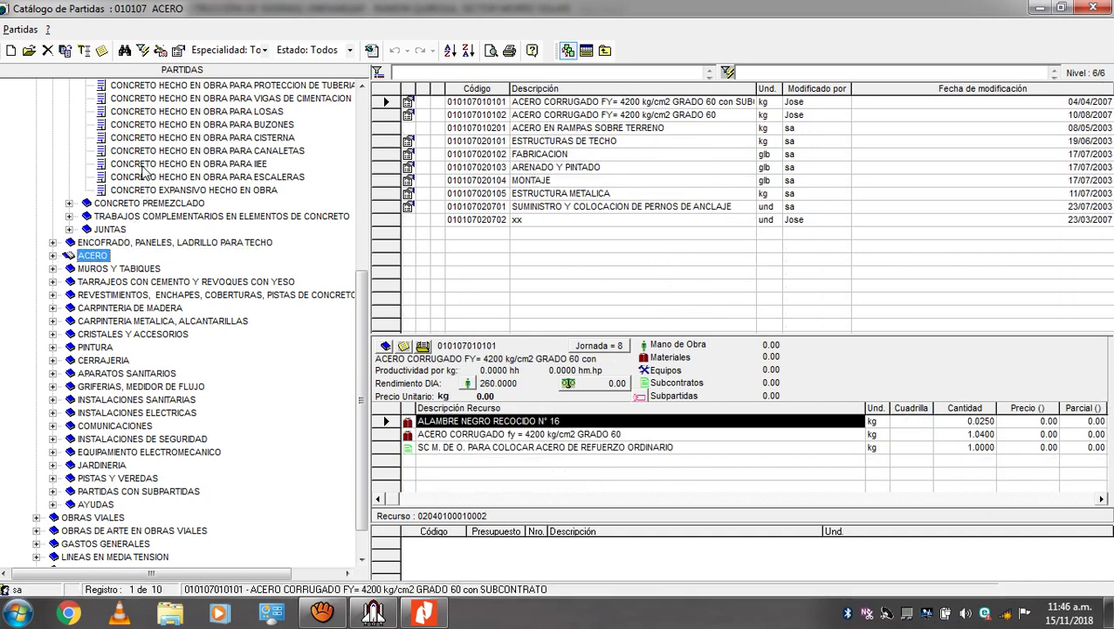
{"action": "left_click", "coordinate": [53, 256]}
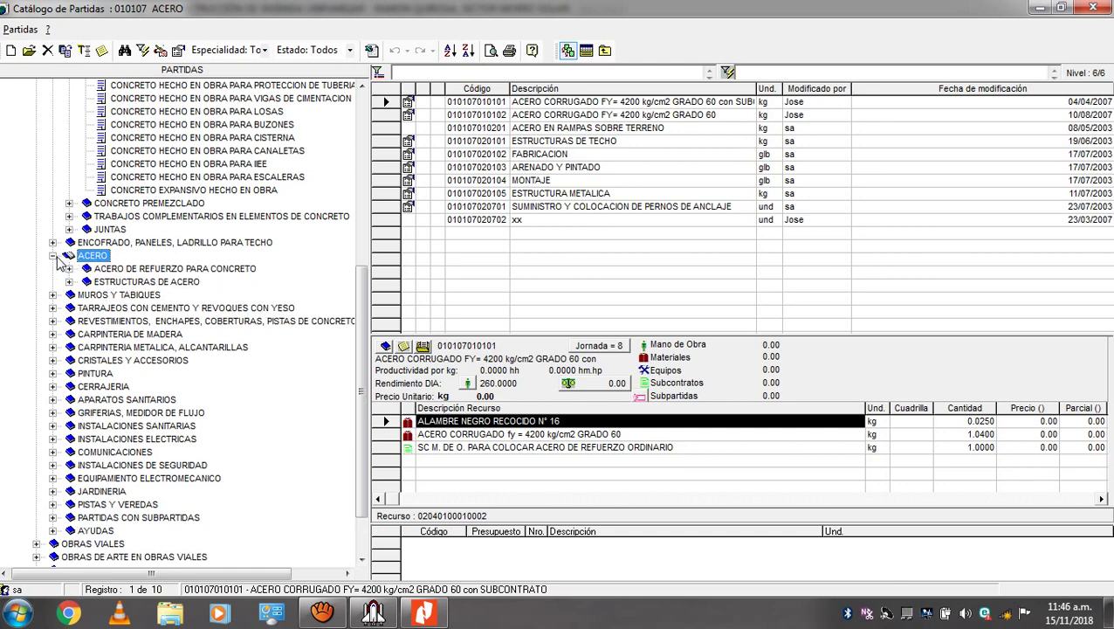
{"action": "left_click", "coordinate": [130, 269]}
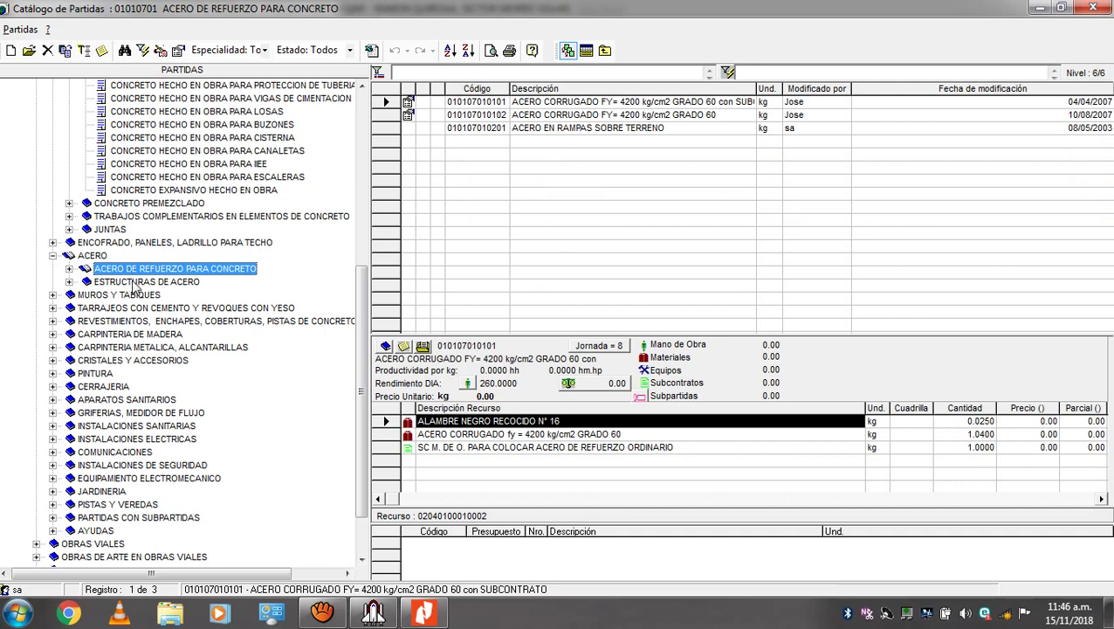
{"action": "left_click", "coordinate": [134, 282]}
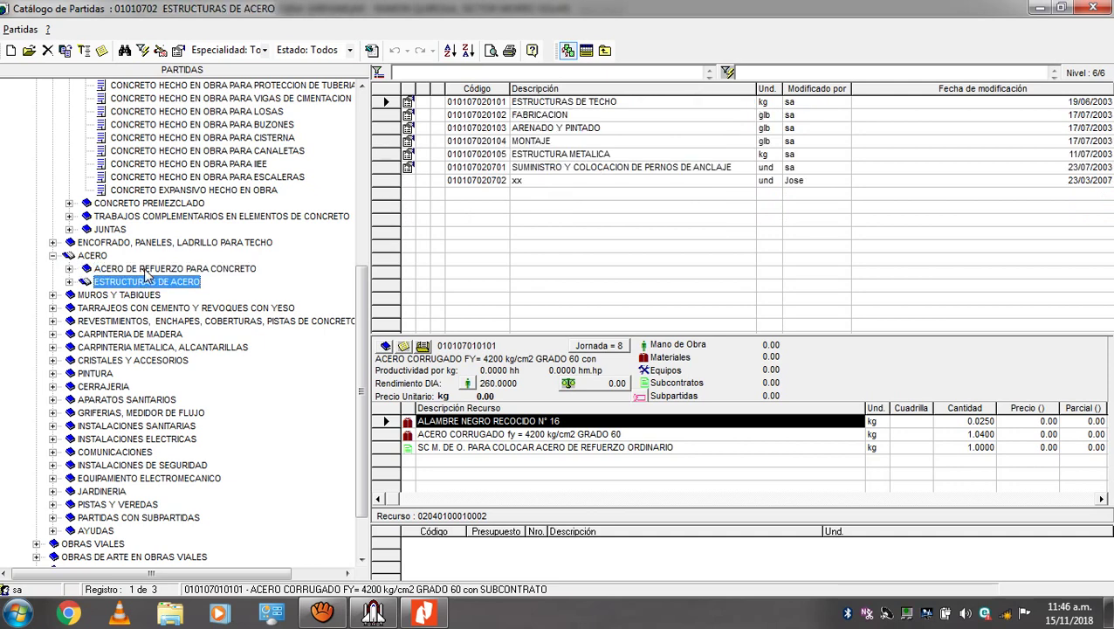
{"action": "left_click", "coordinate": [147, 271]}
{"action": "left_click", "coordinate": [142, 283]}
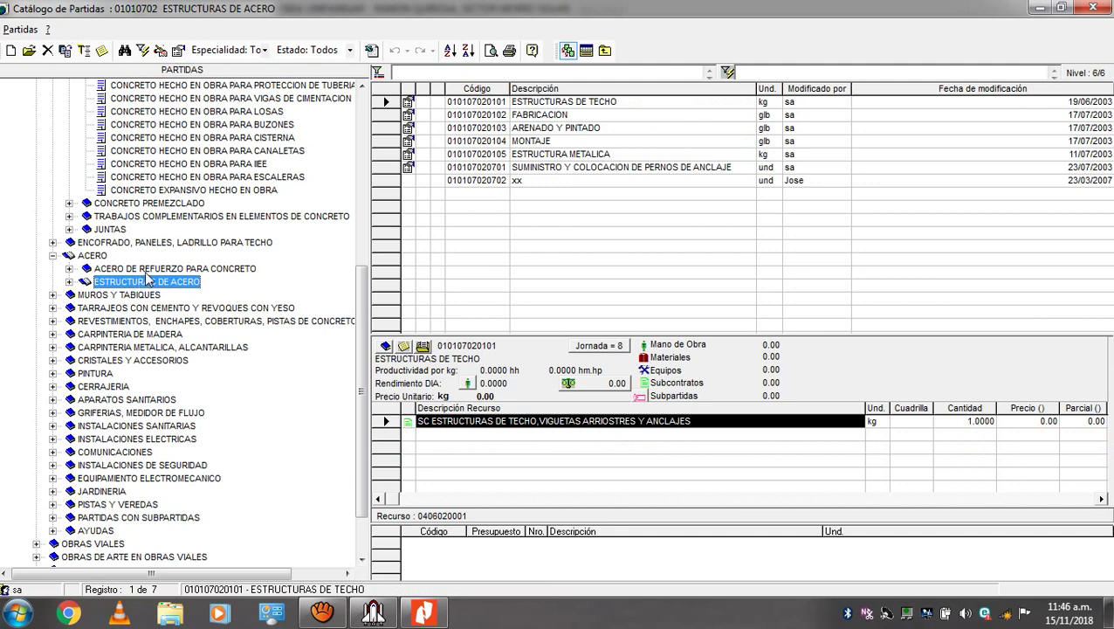
Step: Examine the items of the group ACERO DE REFUERZO PARA CONCRETO and the commands available for adding or modifying them
{"action": "left_click", "coordinate": [146, 271]}
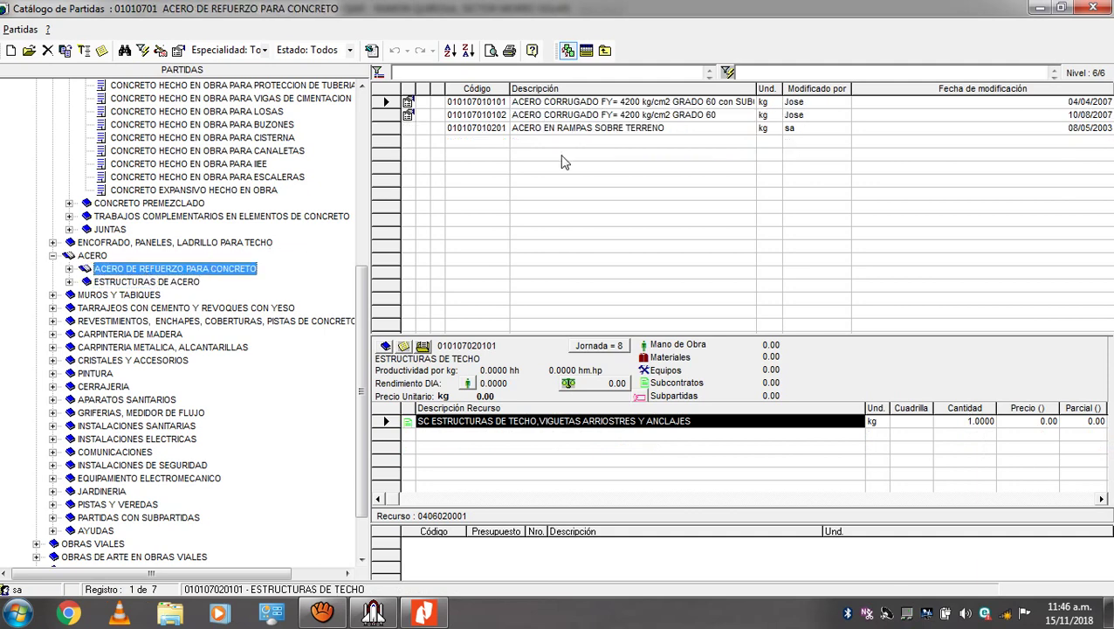
{"action": "right_click", "coordinate": [530, 151]}
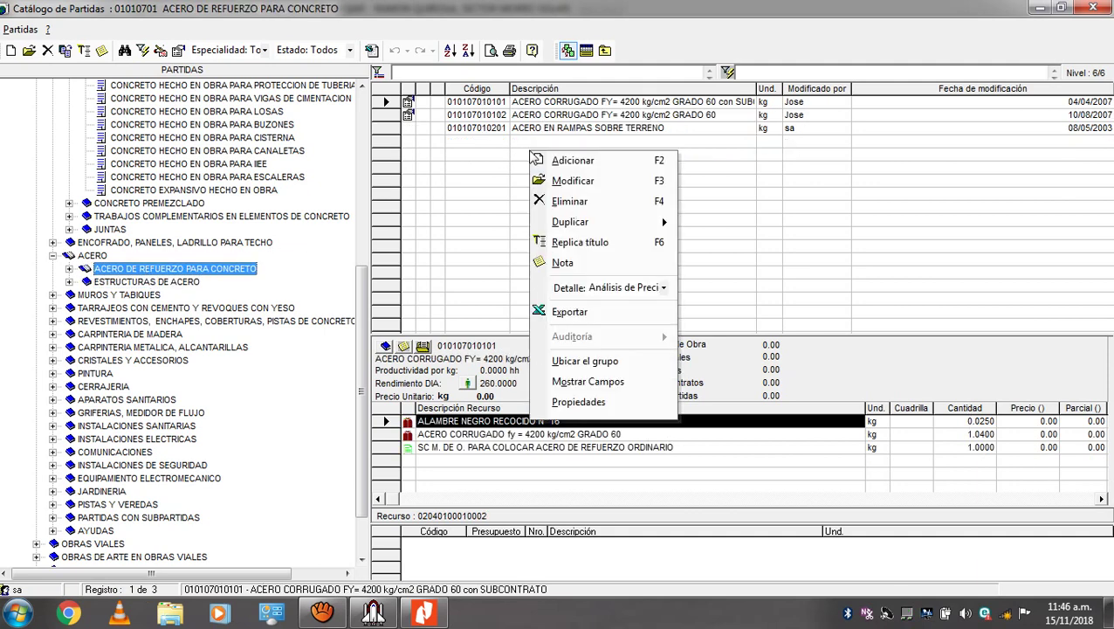
{"action": "left_click", "coordinate": [539, 147]}
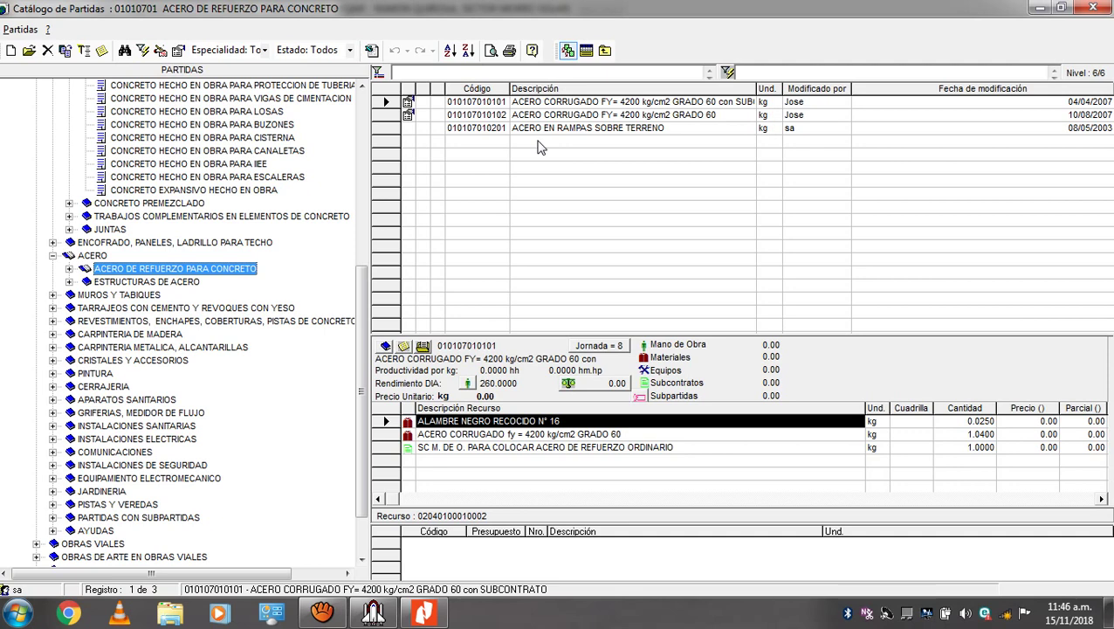
{"action": "right_click", "coordinate": [572, 180]}
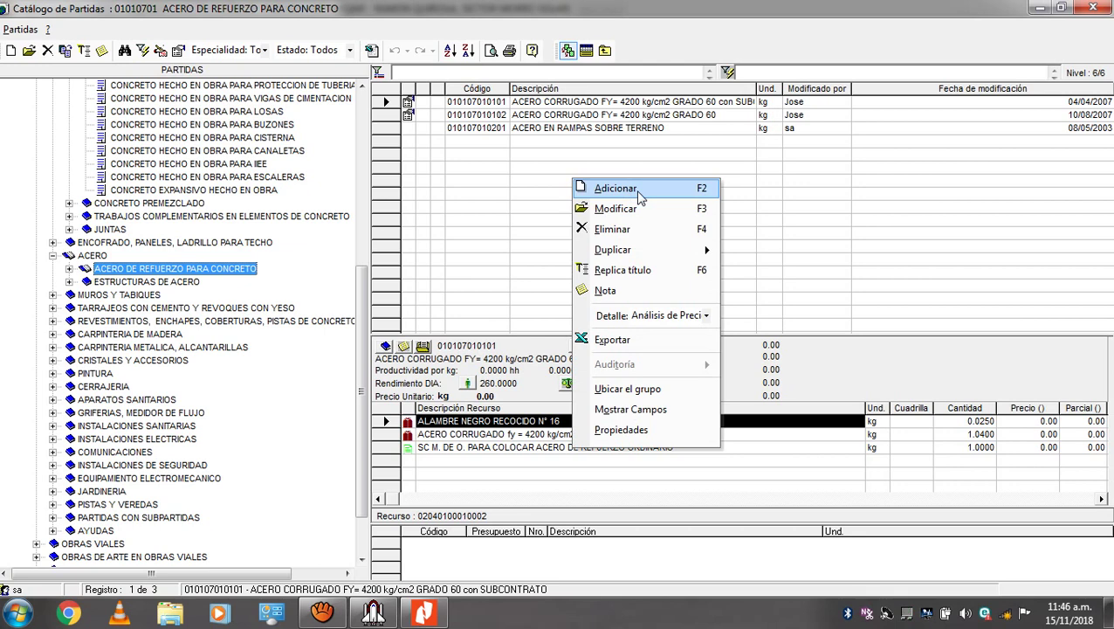
Step: Browse the catalogue's work item groups, from CONCRETO HECHO EN OBRA PARA LOSAS to TARRAJEOS, PINTURA and MUROS Y TABIQUES
{"action": "left_click", "coordinate": [218, 114]}
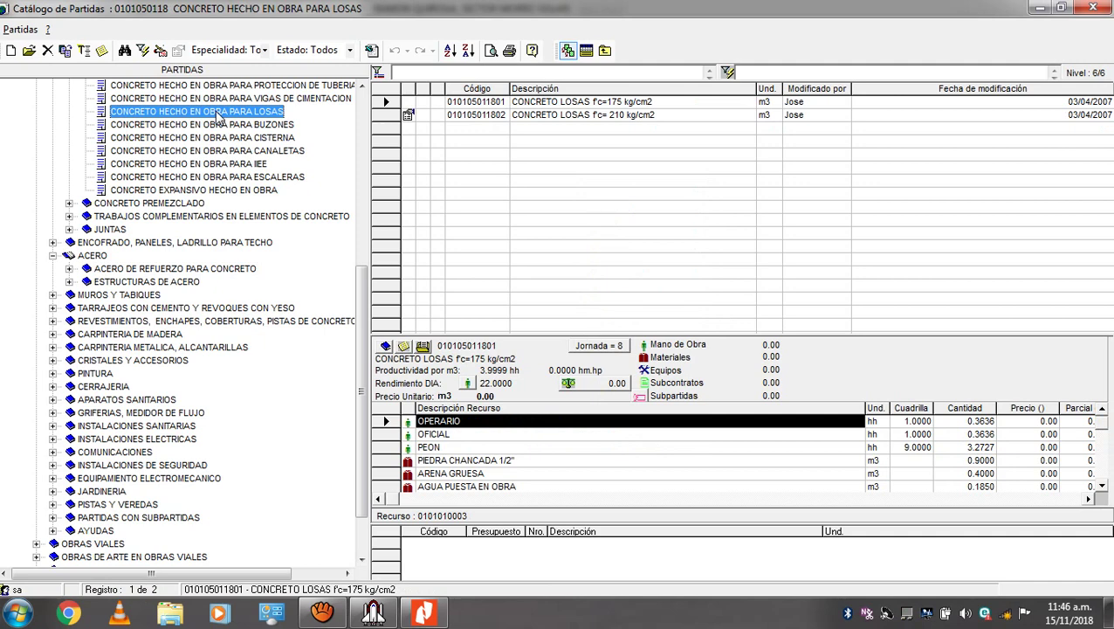
{"action": "left_click", "coordinate": [137, 309]}
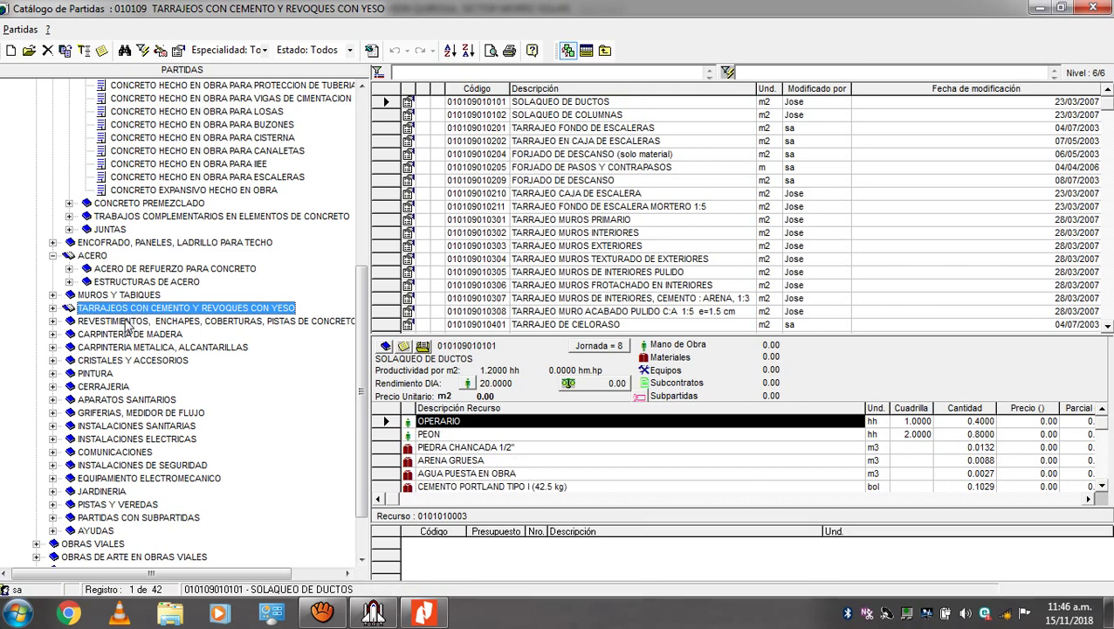
{"action": "left_click", "coordinate": [127, 347]}
{"action": "key", "text": "Down"}
{"action": "key", "text": "Down"}
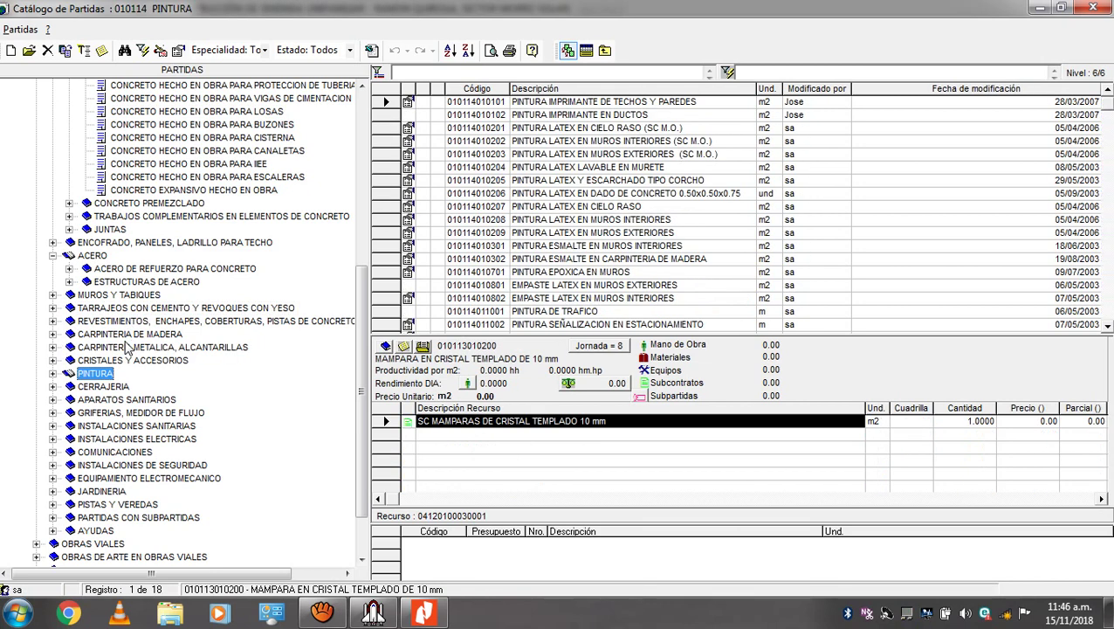
{"action": "key", "text": "Down"}
{"action": "key", "text": "Down"}
{"action": "key", "text": "Up"}
{"action": "key", "text": "Up"}
{"action": "key", "text": "Up"}
{"action": "key", "text": "Up"}
{"action": "key", "text": "Up"}
{"action": "key", "text": "Up"}
{"action": "key", "text": "Up"}
{"action": "key", "text": "Up"}
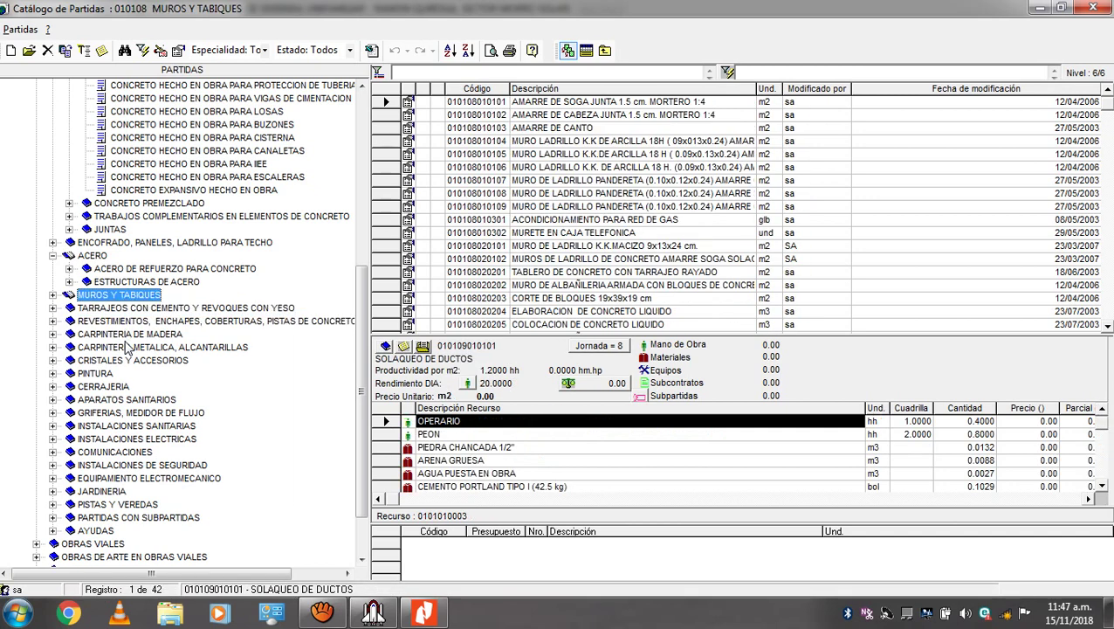
Step: Expand the group ENCOFRADO, PANELES, LADRILLO PARA TECHO to examine its formwork subgroups, and close the item catalogue
{"action": "key", "text": "Up"}
{"action": "key", "text": "Up"}
{"action": "key", "text": "Up"}
{"action": "key", "text": "Up"}
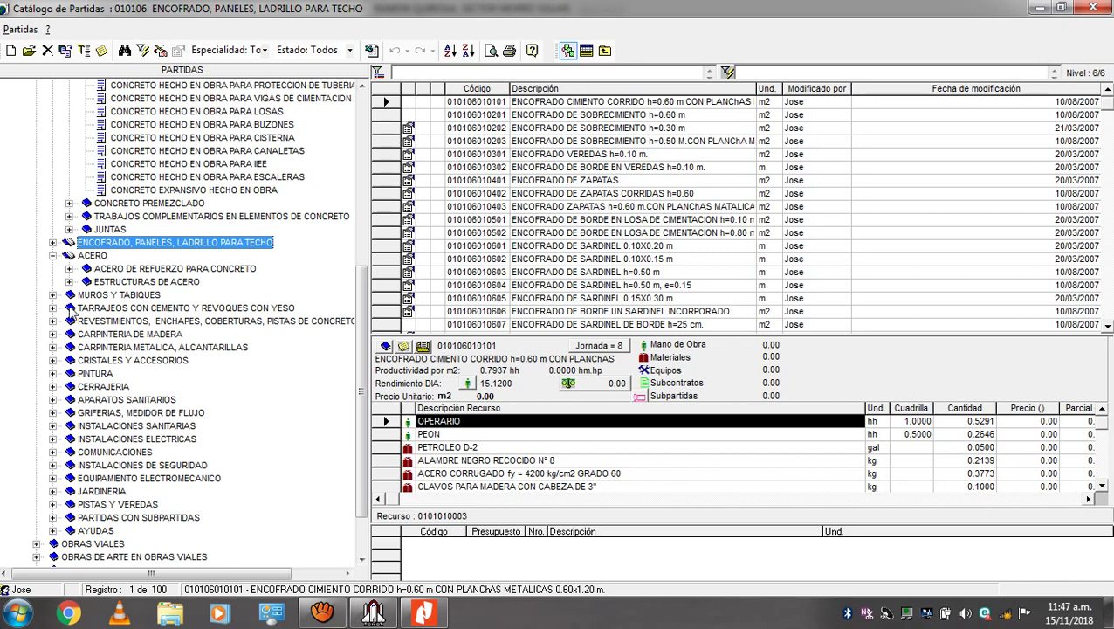
{"action": "left_click", "coordinate": [52, 242]}
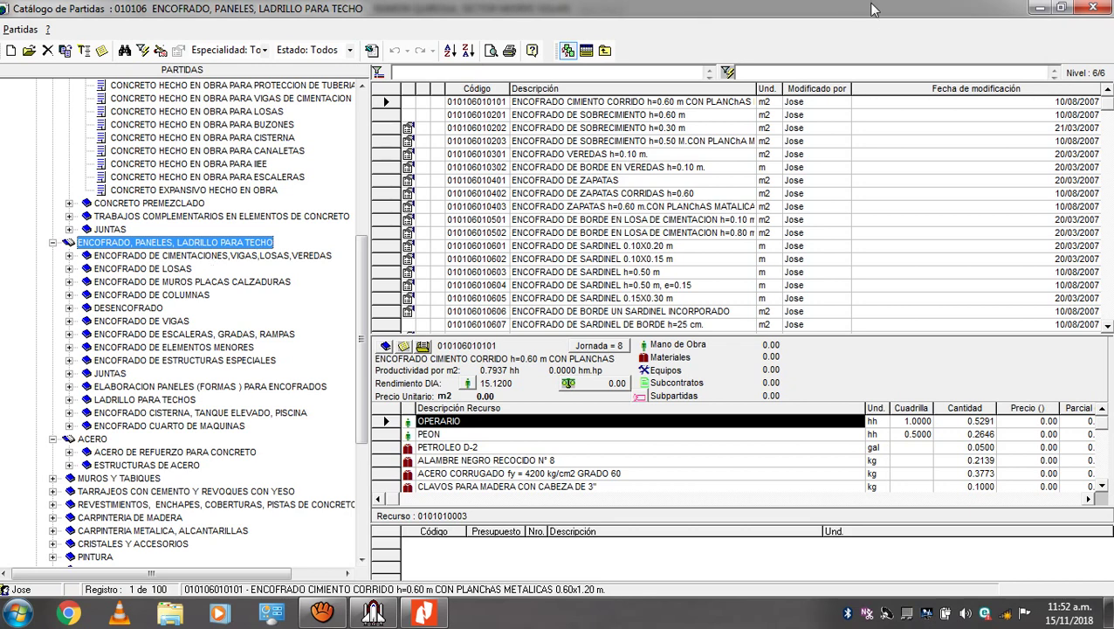
{"action": "left_click", "coordinate": [1092, 8]}
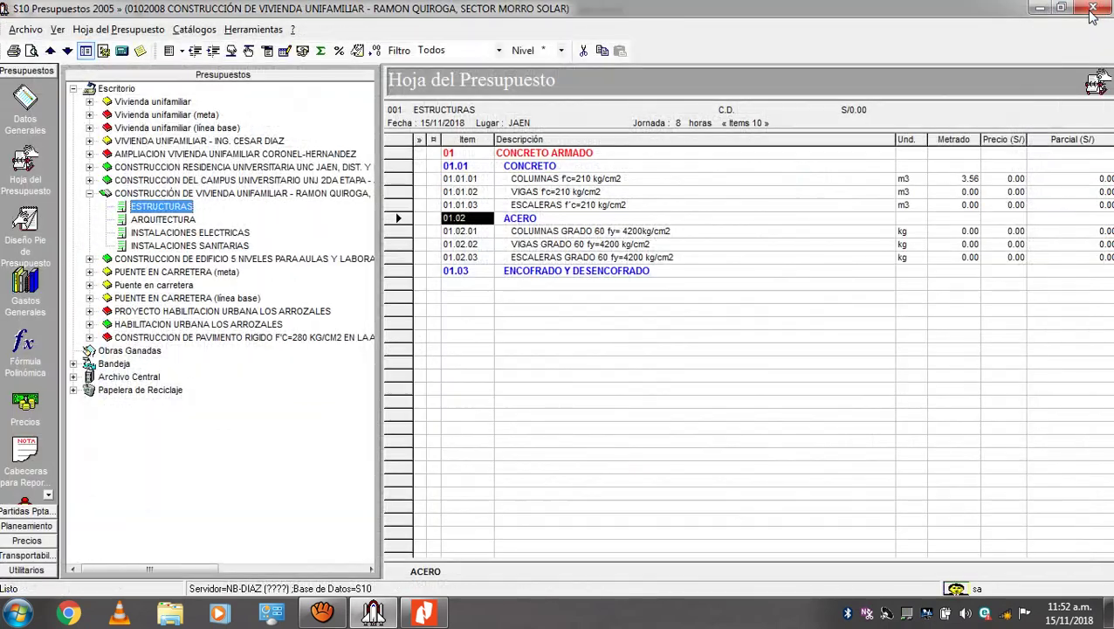
Step: Preview the ESTRUCTURAS budget as the Estándar cliente report and maximize the report window
{"action": "left_click", "coordinate": [582, 180]}
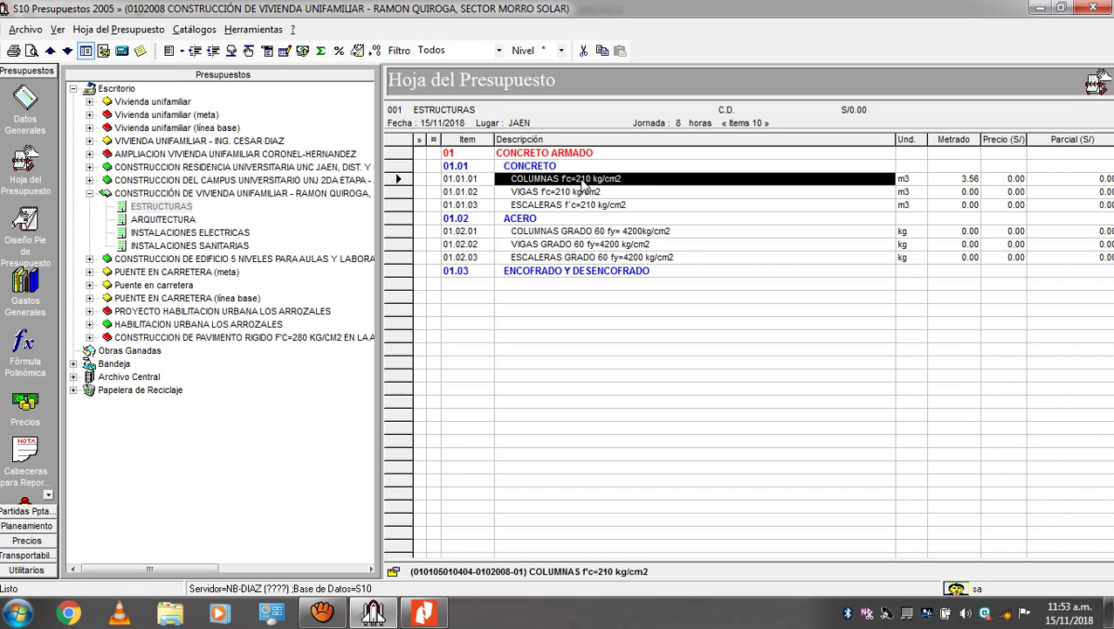
{"action": "left_click", "coordinate": [31, 51]}
{"action": "mouse_move", "coordinate": [205, 66]}
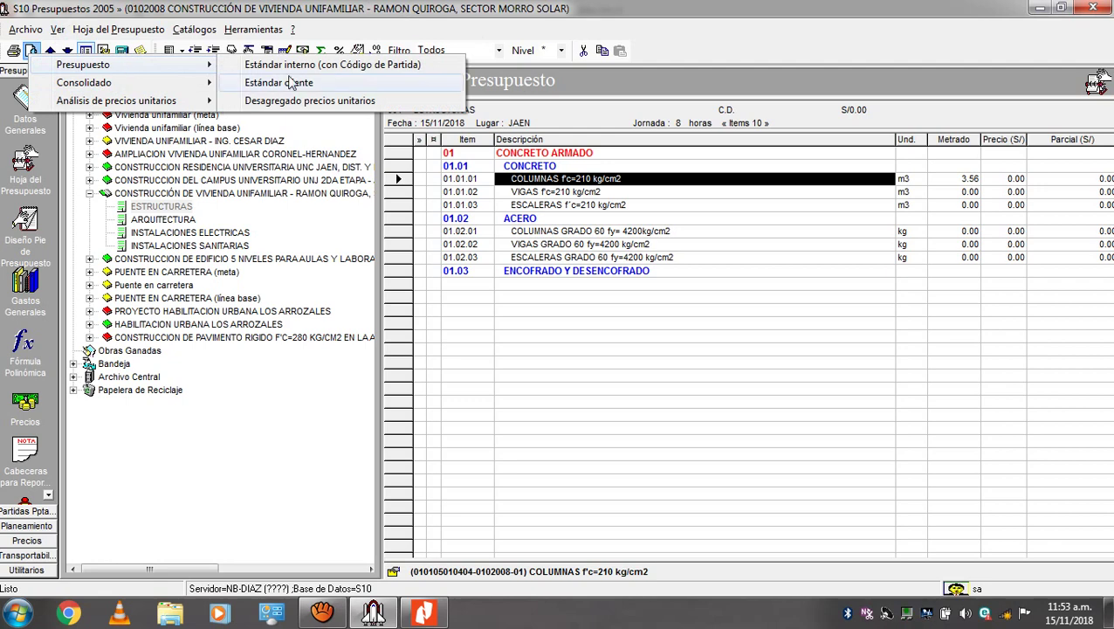
{"action": "left_click", "coordinate": [299, 82]}
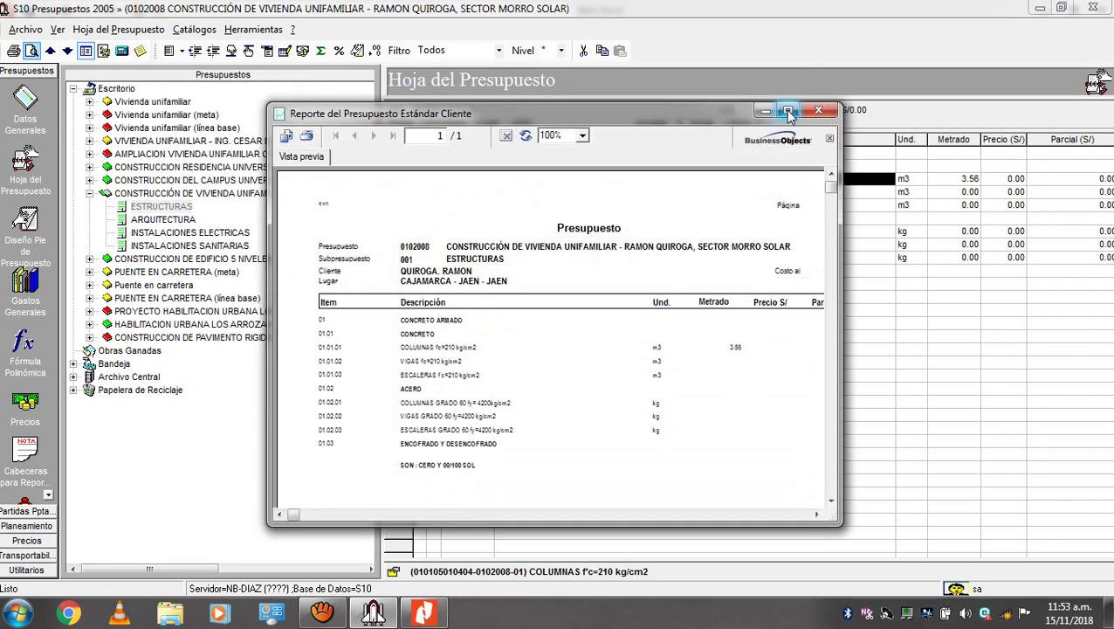
{"action": "left_click", "coordinate": [788, 112]}
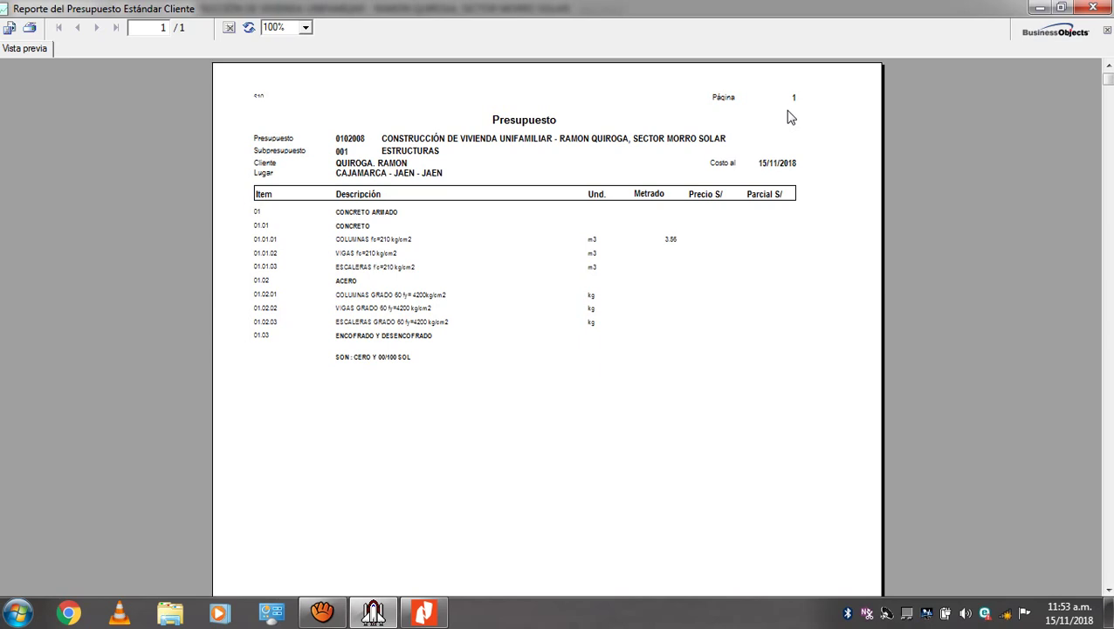
{"action": "left_click", "coordinate": [318, 612]}
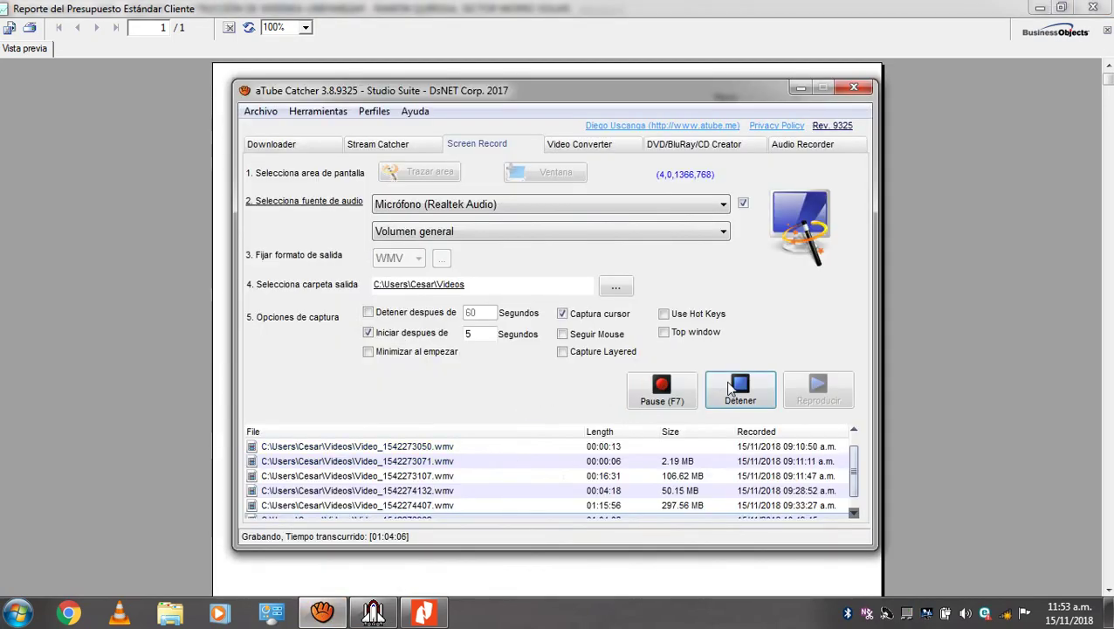